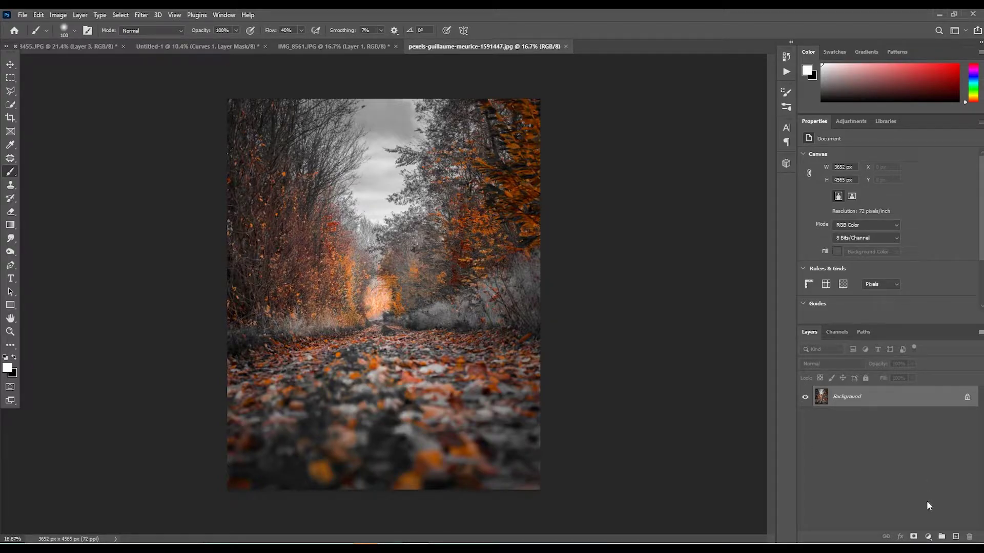
# - Add a Color Balance layer nudging the forest photo's midtones slightly toward blue and green
pyautogui.click(927, 536)
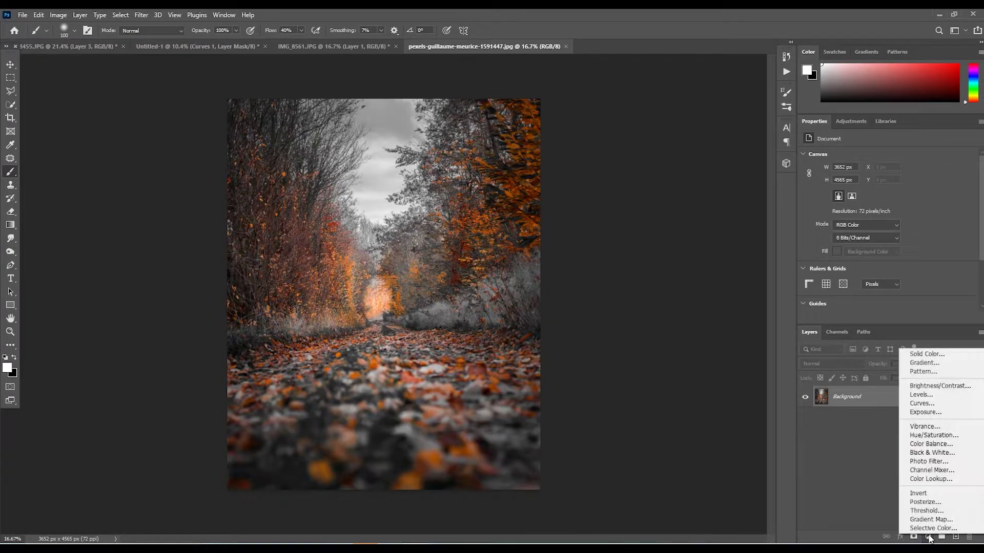
pyautogui.click(931, 445)
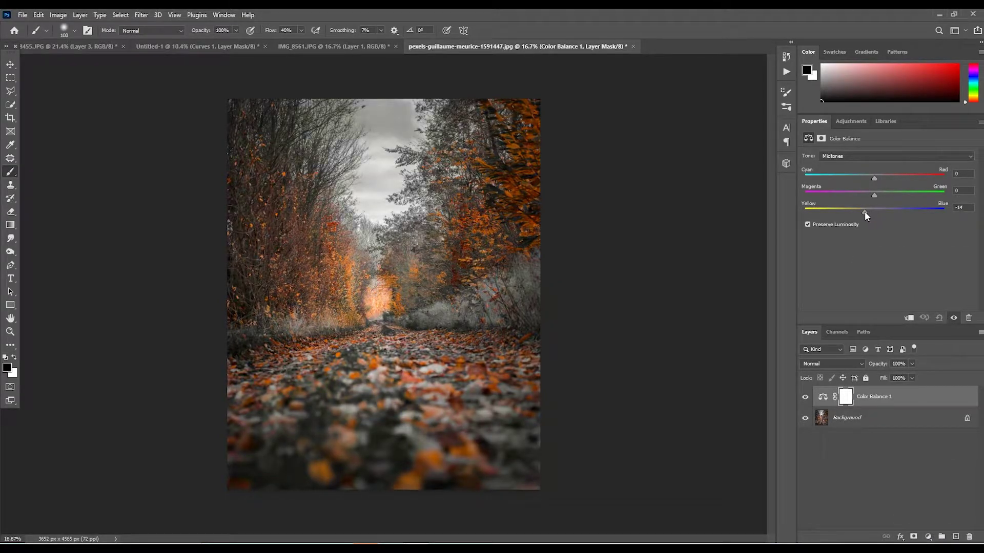
pyautogui.moveTo(873, 211); pyautogui.dragTo(877, 212)
pyautogui.moveTo(873, 193); pyautogui.dragTo(879, 196)
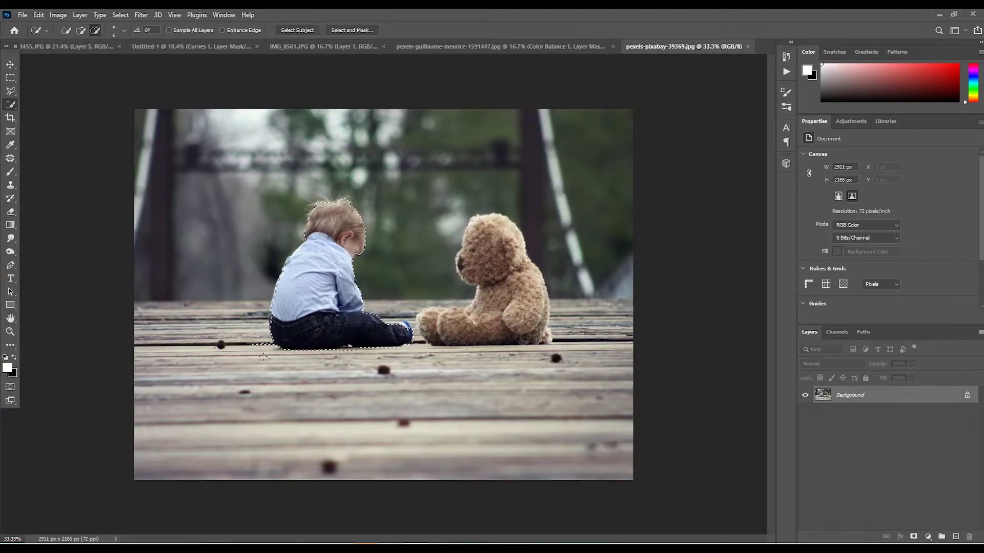
# - Select child and teddy, refine with 1 px feather and -42% shift edge, then add a mask
pyautogui.keyDown('ctrl'); pyautogui.click(295, 315); pyautogui.keyUp('ctrl')
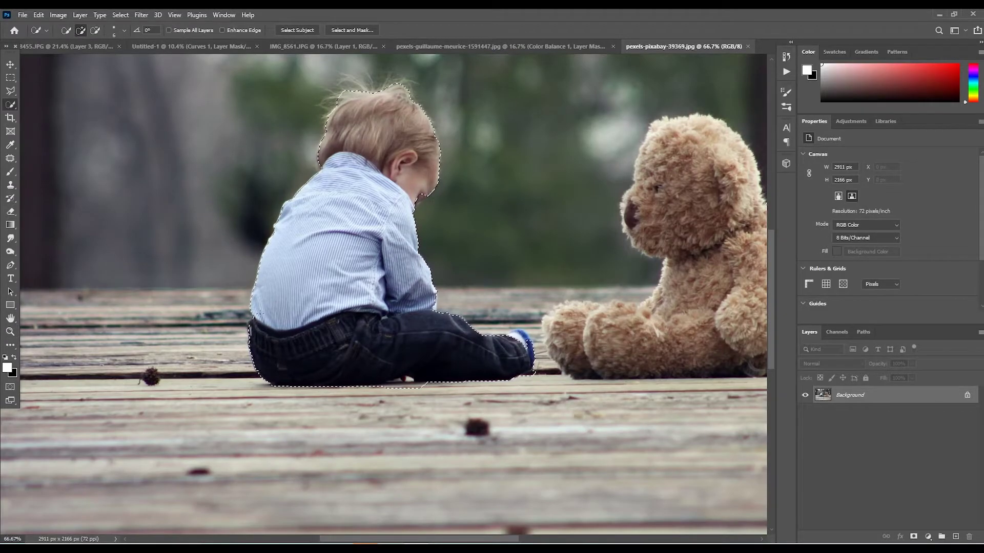
pyautogui.moveTo(564, 338)
pyautogui.mouseDown()
pyautogui.moveTo(648, 334)
pyautogui.moveTo(682, 221)
pyautogui.mouseUp()
pyautogui.hotkey('ctrl', 'alt', 'r')
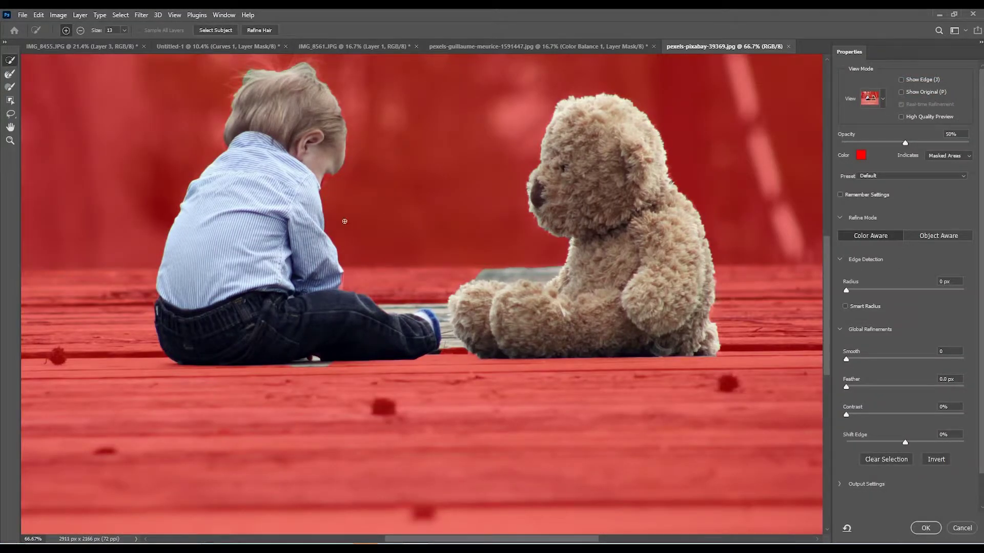
pyautogui.moveTo(846, 387); pyautogui.dragTo(852, 387)
pyautogui.moveTo(905, 442); pyautogui.dragTo(879, 441)
pyautogui.click(926, 528)
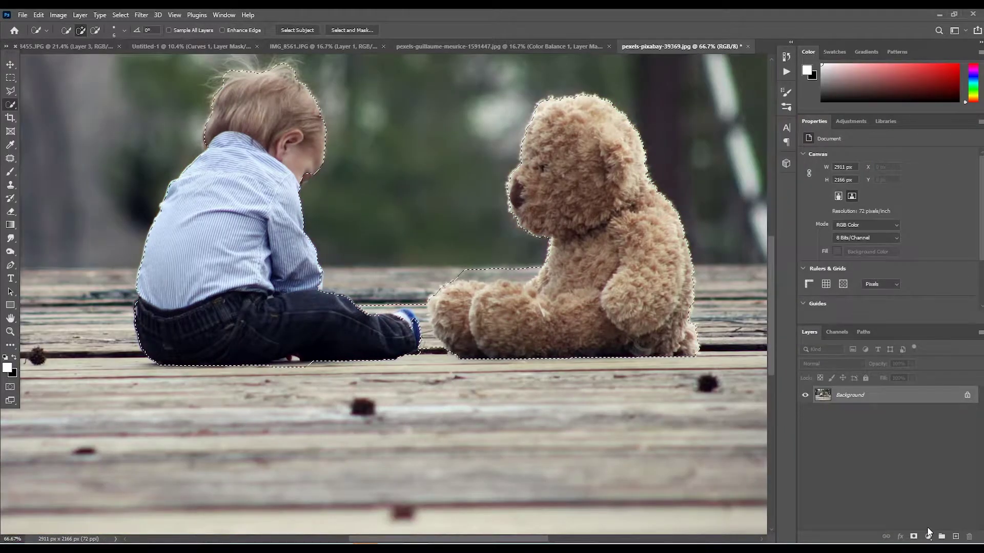
pyautogui.click(914, 537)
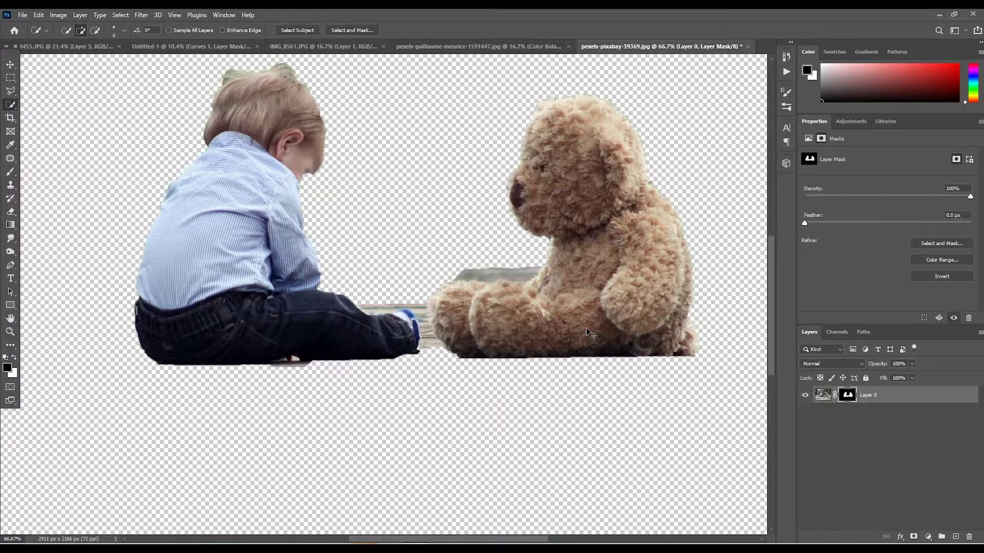
pyautogui.hotkey('ctrl', '0')
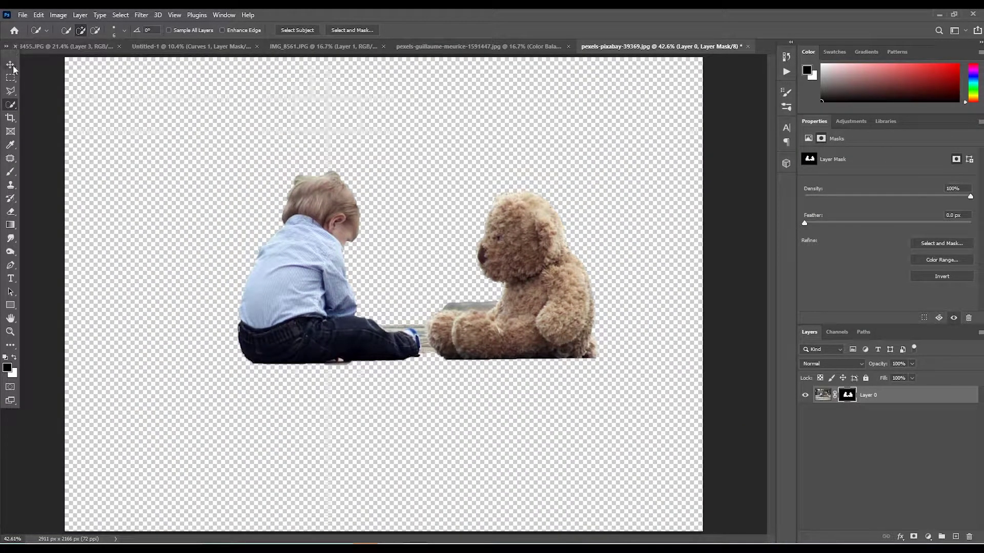
# - Move the masked child-and-teddy layer onto the forest path photo and target its layer mask
pyautogui.click(10, 64)
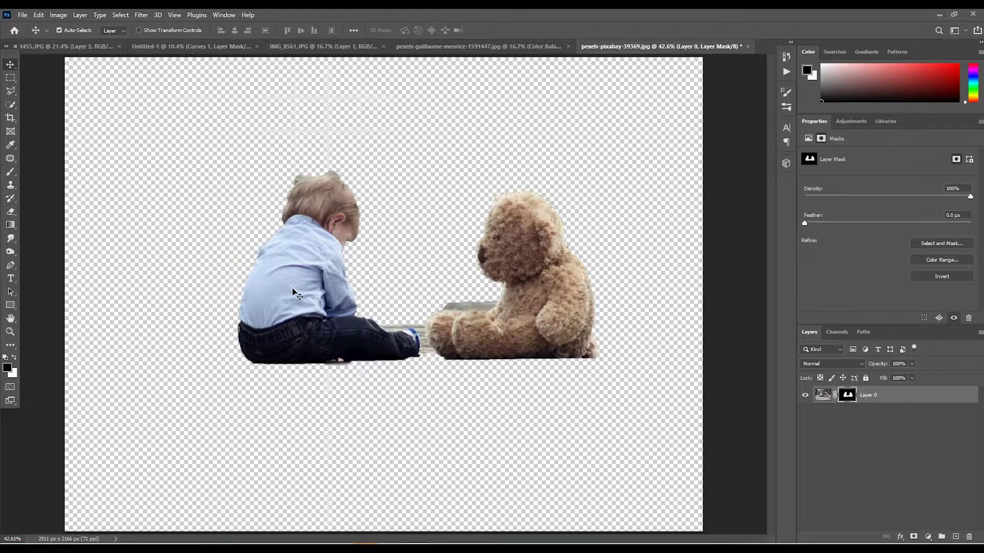
pyautogui.moveTo(298, 290)
pyautogui.mouseDown()
pyautogui.moveTo(419, 47)
pyautogui.moveTo(361, 343)
pyautogui.moveTo(428, 358)
pyautogui.moveTo(432, 341)
pyautogui.mouseUp()
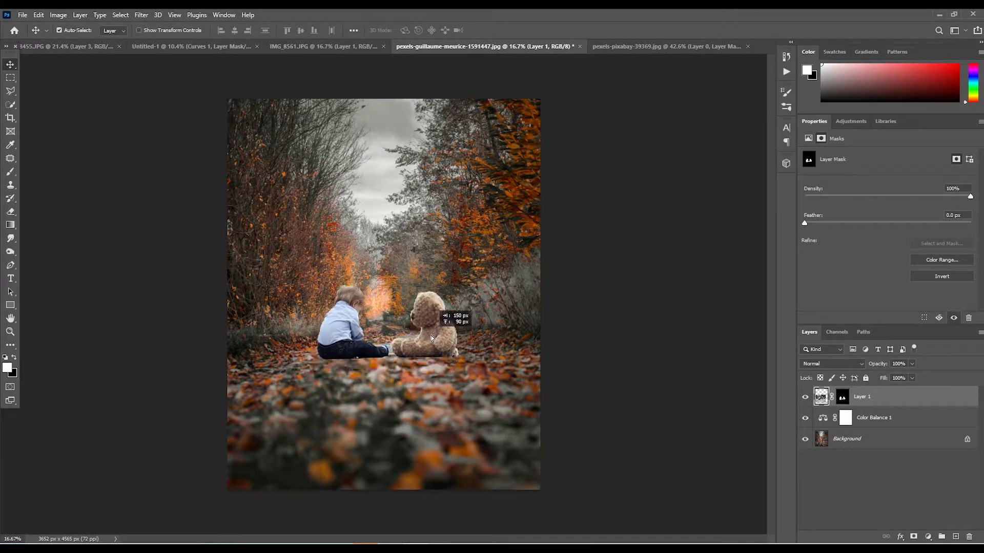
pyautogui.press('z')
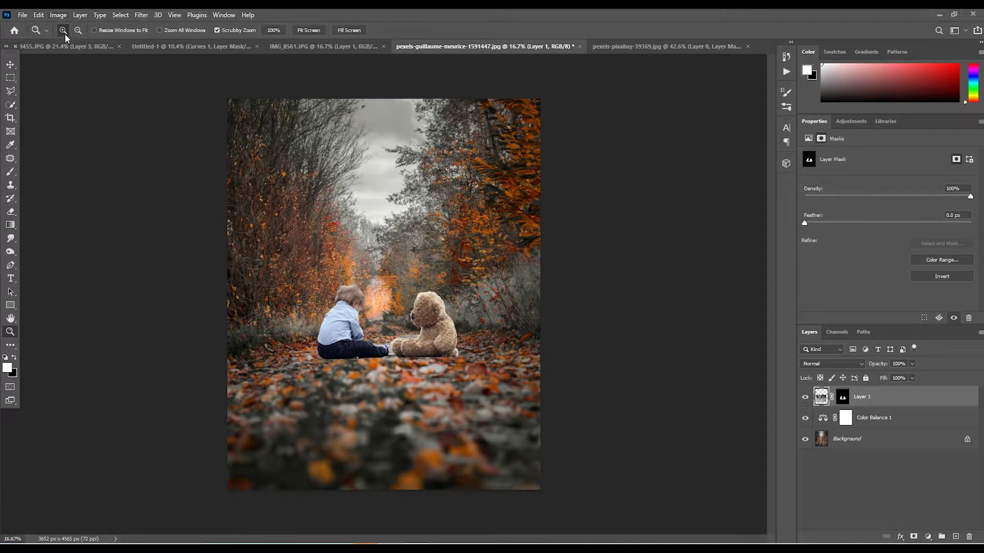
pyautogui.click(348, 321)
pyautogui.click(349, 321)
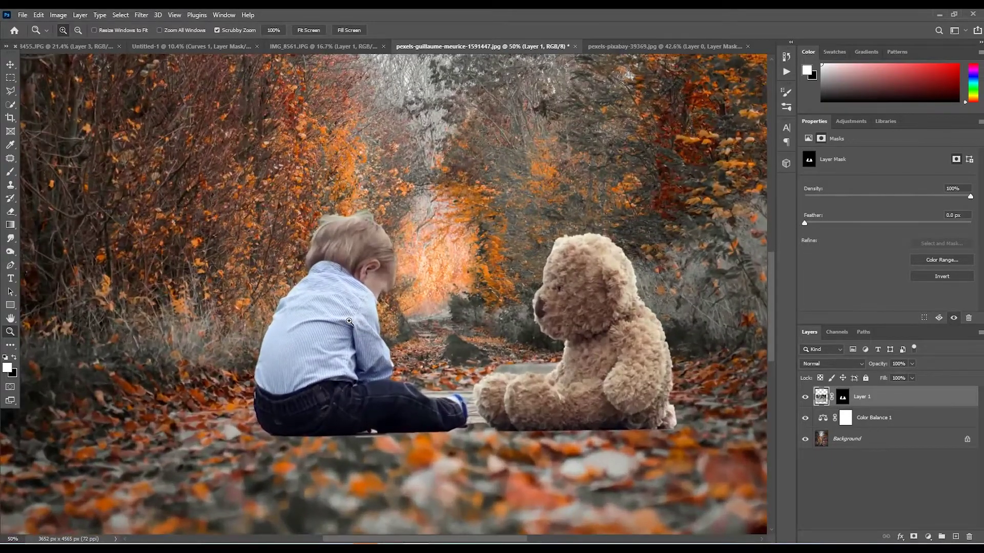
pyautogui.click(349, 322)
pyautogui.click(843, 397)
# - Paint the mask black at 51% flow and size 50 along the jeans' and teddy's bottom edges
pyautogui.press('x')
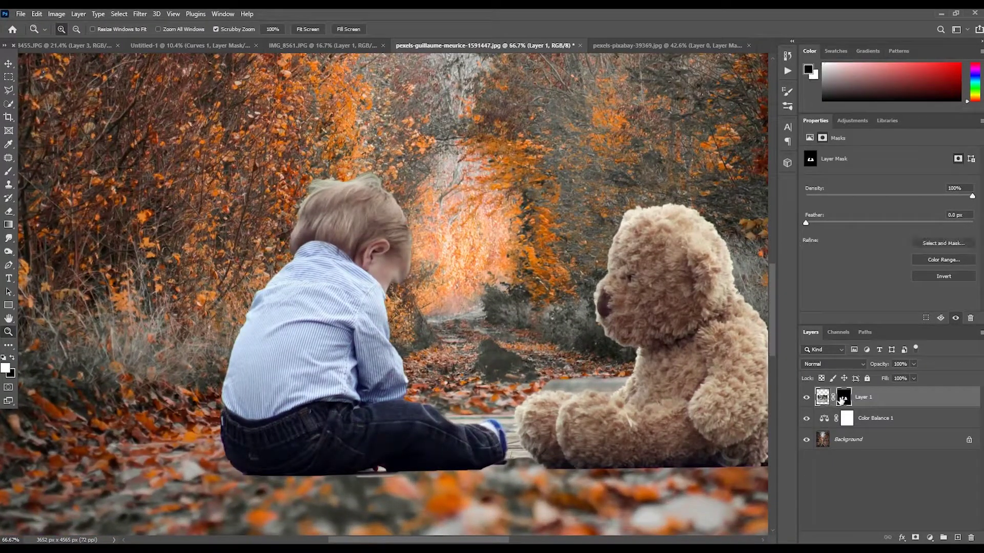
pyautogui.click(9, 172)
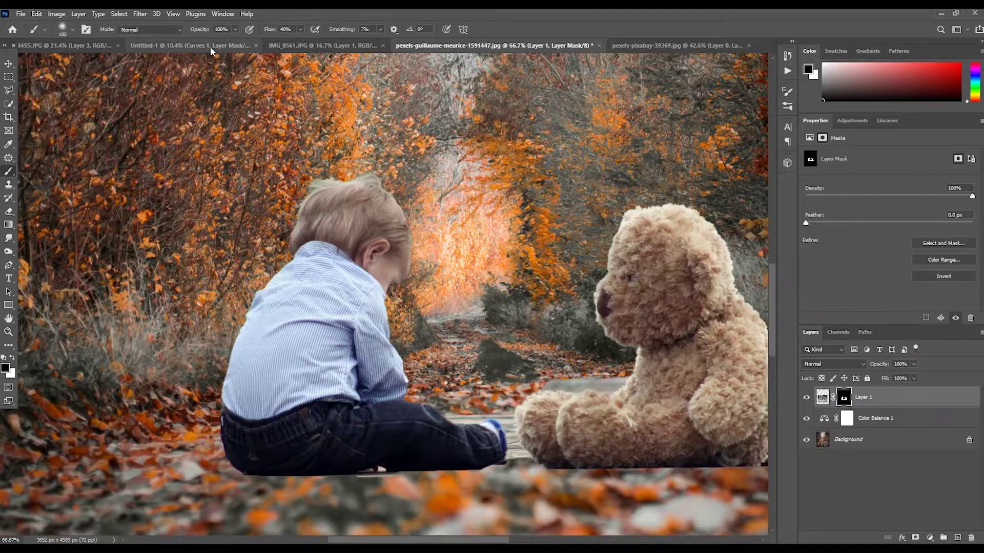
pyautogui.click(301, 29)
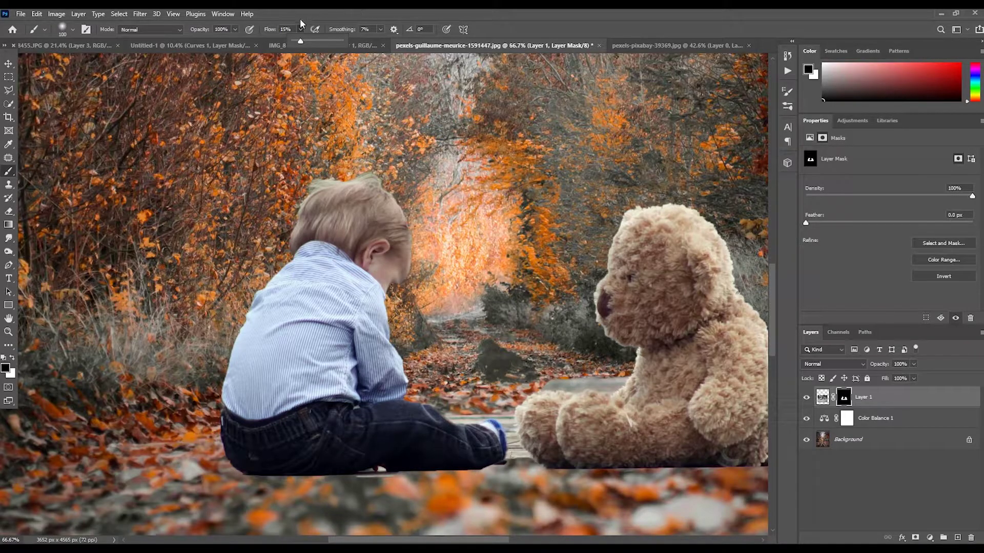
pyautogui.moveTo(300, 41); pyautogui.dragTo(318, 39)
pyautogui.click(341, 56)
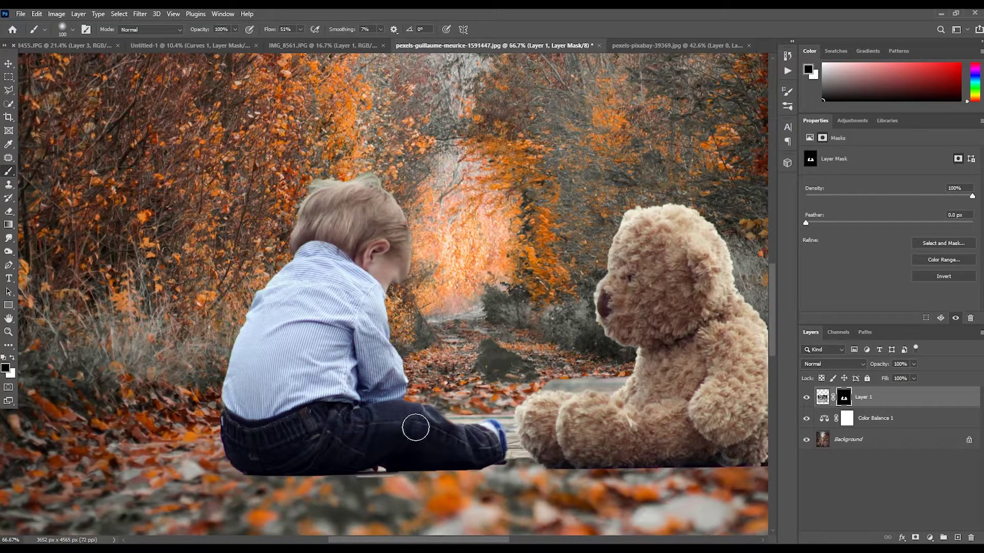
pyautogui.press('[')
pyautogui.press('[')
pyautogui.press('[')
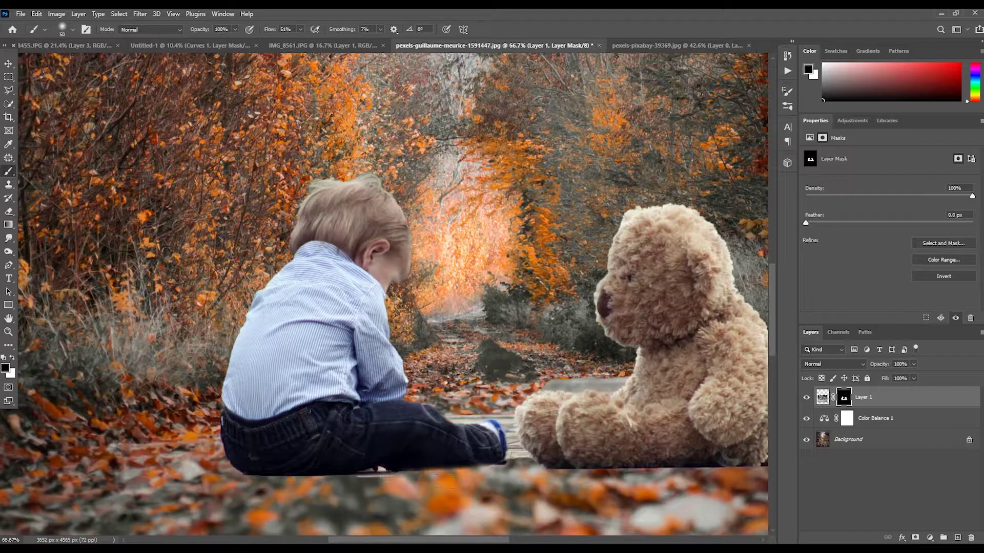
pyautogui.moveTo(374, 472)
pyautogui.mouseDown()
pyautogui.moveTo(267, 478)
pyautogui.moveTo(528, 466)
pyautogui.mouseUp()
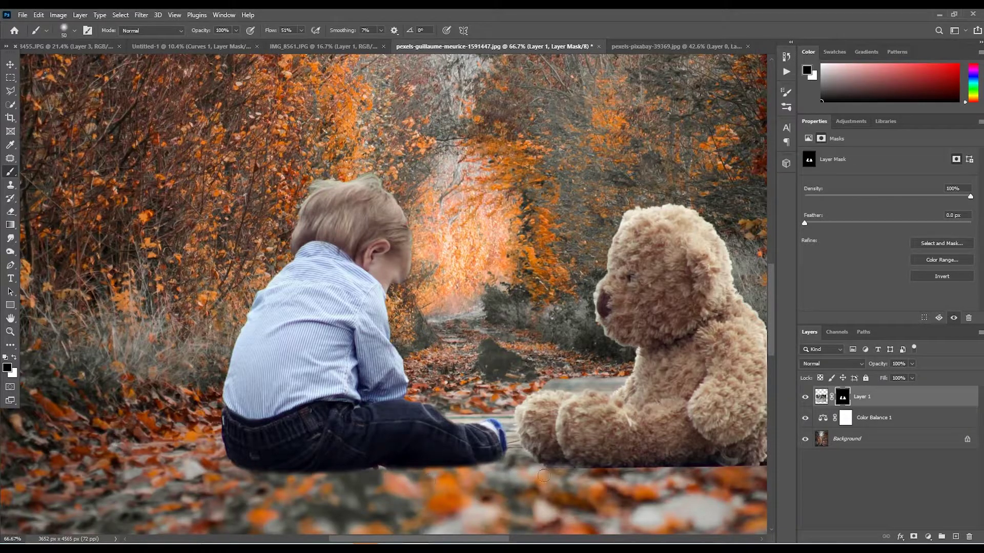
pyautogui.moveTo(529, 465); pyautogui.dragTo(640, 475)
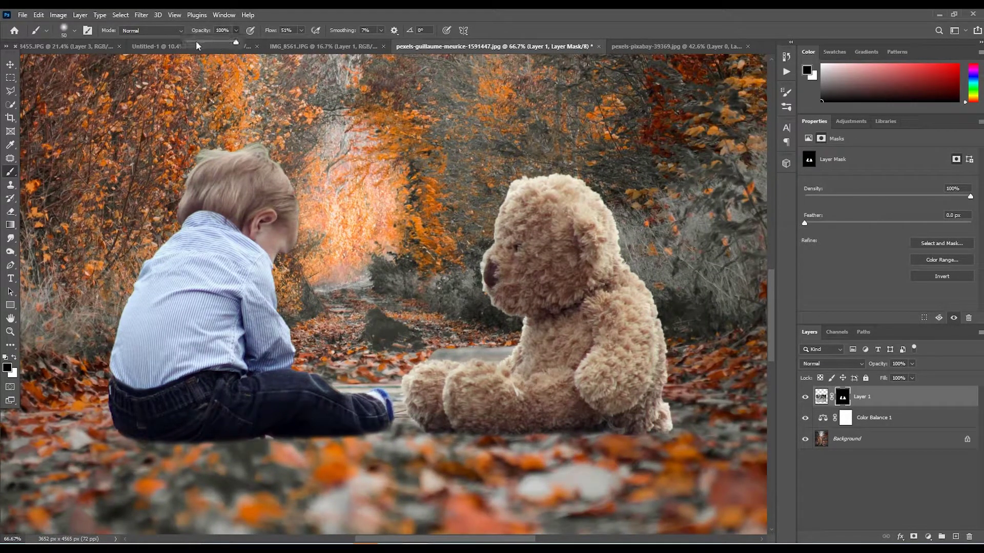
# - At 10–35% opacity, blend teddy and child bases into the leaves and remove the hair halo
pyautogui.press('1')
pyautogui.moveTo(271, 30); pyautogui.dragTo(313, 30)
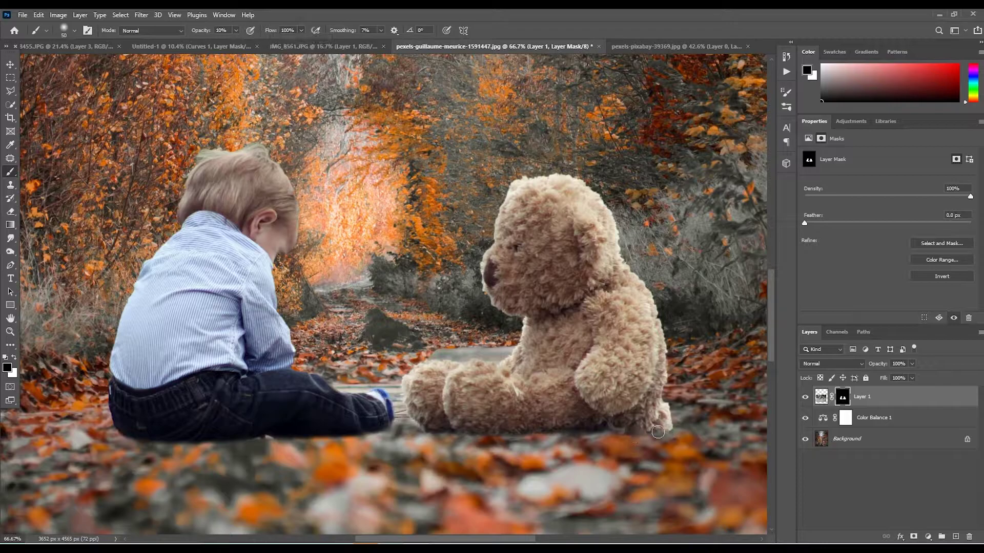
pyautogui.moveTo(588, 438)
pyautogui.mouseDown()
pyautogui.moveTo(671, 438)
pyautogui.moveTo(161, 446)
pyautogui.moveTo(374, 431)
pyautogui.moveTo(400, 410)
pyautogui.moveTo(394, 432)
pyautogui.moveTo(498, 446)
pyautogui.moveTo(598, 435)
pyautogui.mouseUp()
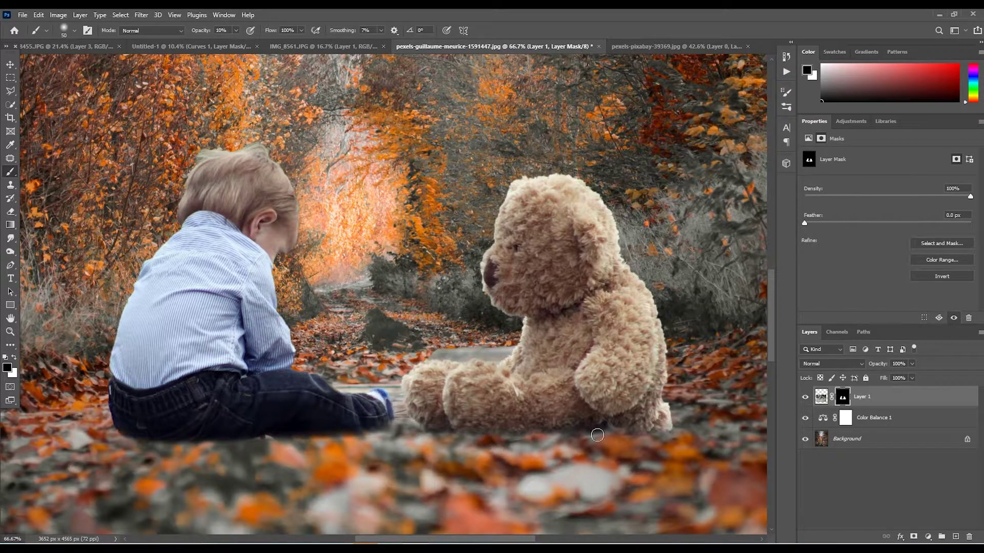
pyautogui.moveTo(235, 30); pyautogui.dragTo(248, 43)
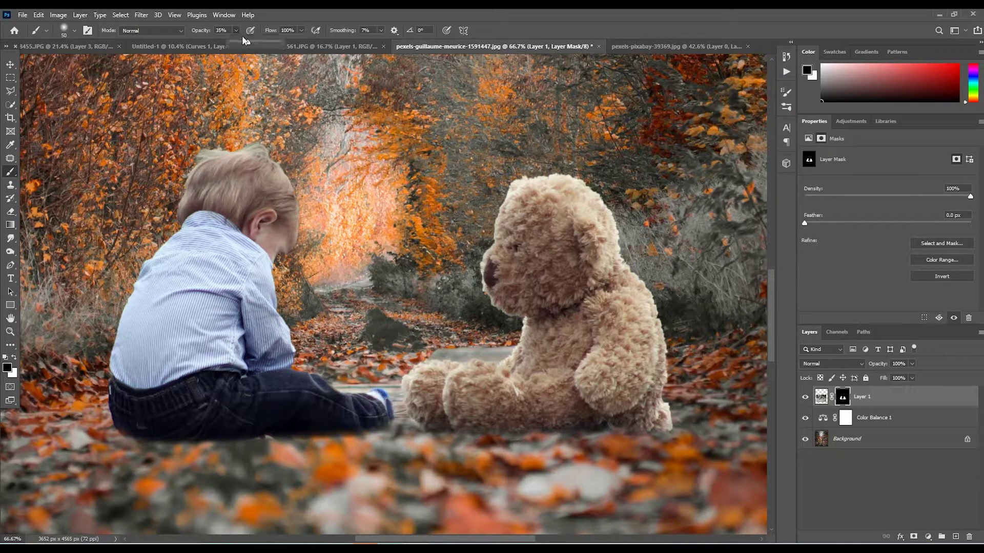
pyautogui.moveTo(85, 420)
pyautogui.mouseDown()
pyautogui.moveTo(117, 439)
pyautogui.moveTo(108, 426)
pyautogui.moveTo(137, 435)
pyautogui.mouseUp()
pyautogui.moveTo(261, 146)
pyautogui.mouseDown()
pyautogui.moveTo(181, 163)
pyautogui.moveTo(277, 149)
pyautogui.mouseUp()
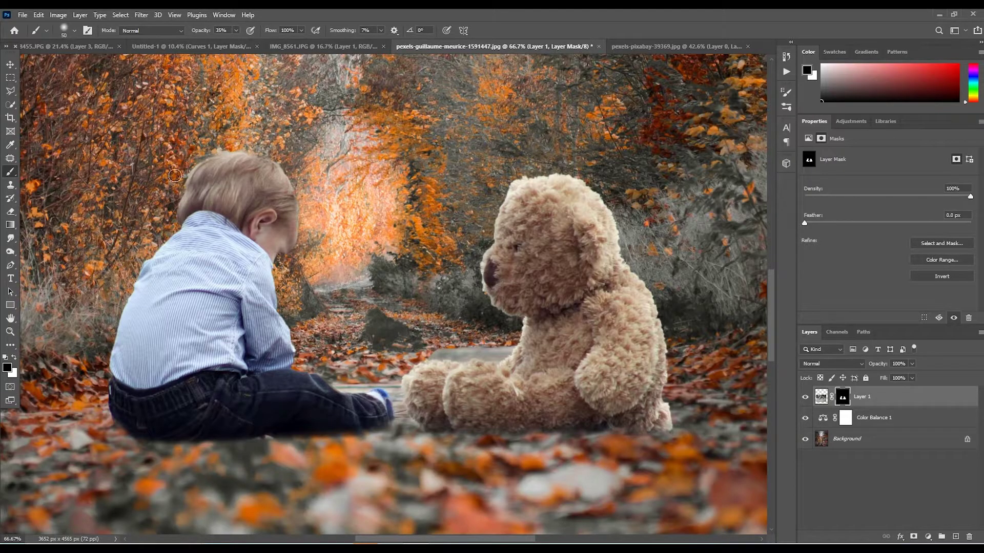
pyautogui.hotkey('ctrl', '0')
pyautogui.press(']')
pyautogui.press(']')
pyautogui.scroll(3, 338, 374)
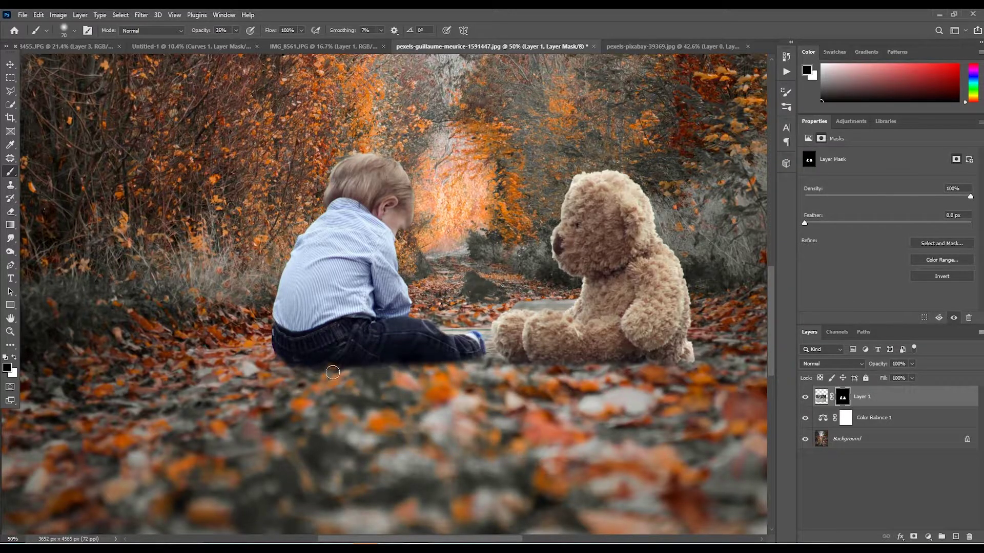
pyautogui.hotkey('ctrl', '0')
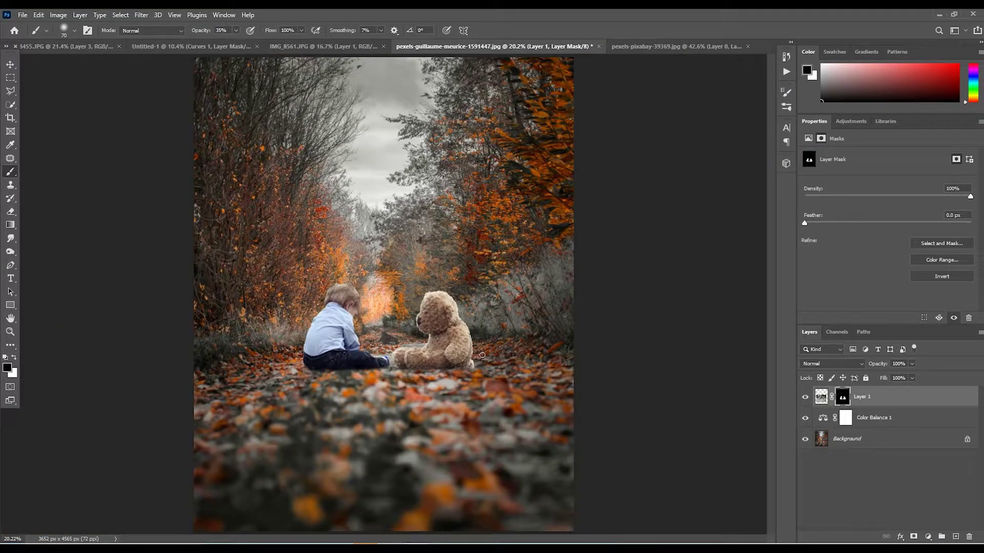
# - Stamp visible layers into Layer 2 and add a Color Lookup layer set to 2Strip.look
pyautogui.click(828, 444)
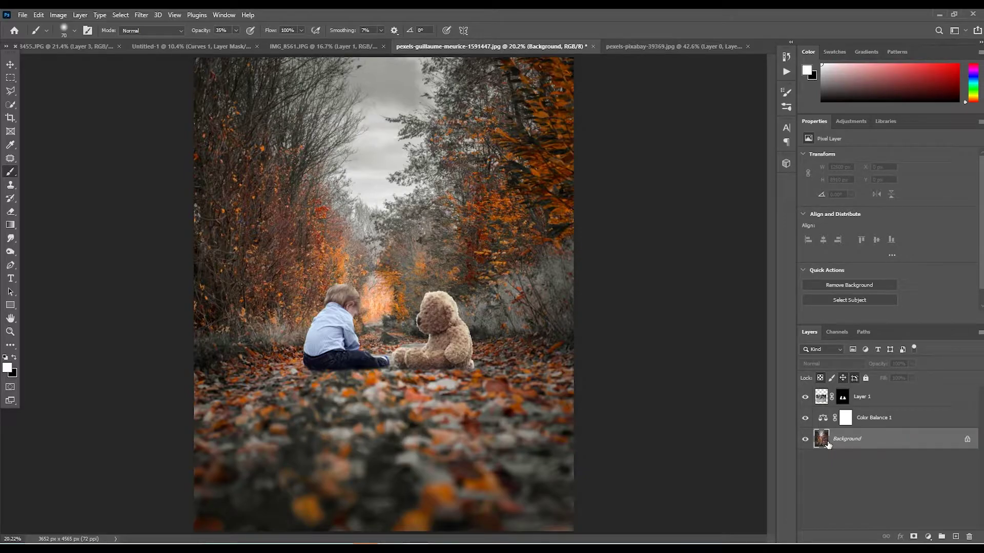
pyautogui.click(882, 402)
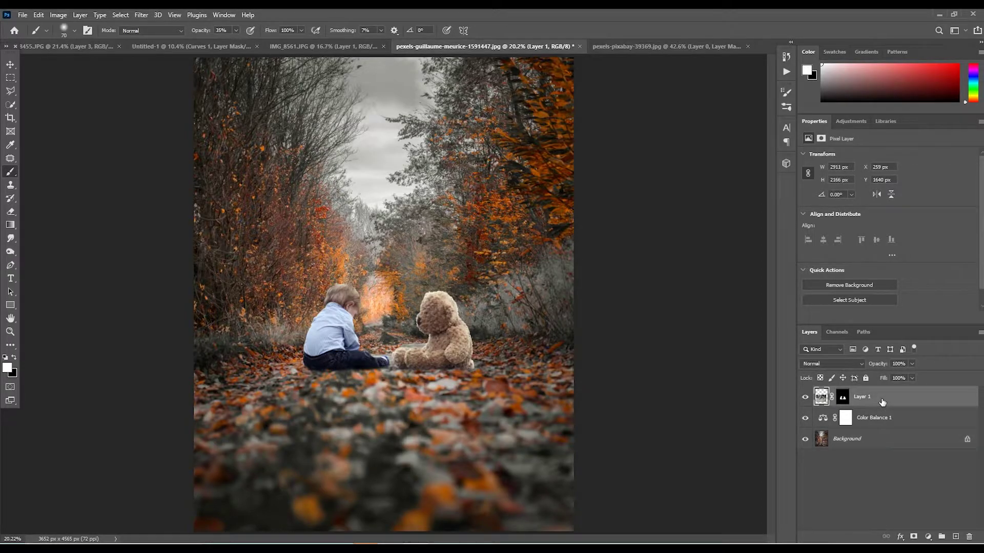
pyautogui.hotkey('ctrl', 'shift', 'alt', 'e')
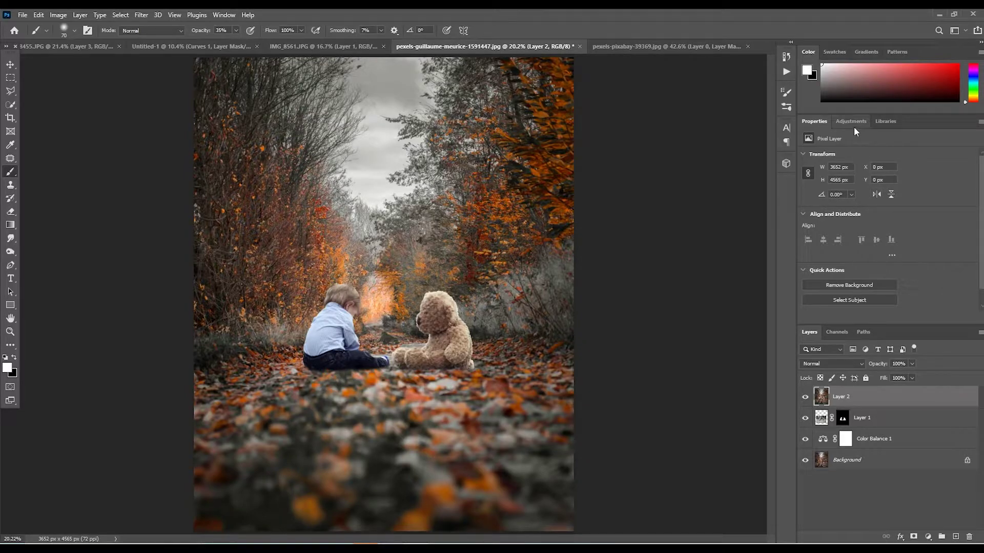
pyautogui.click(929, 540)
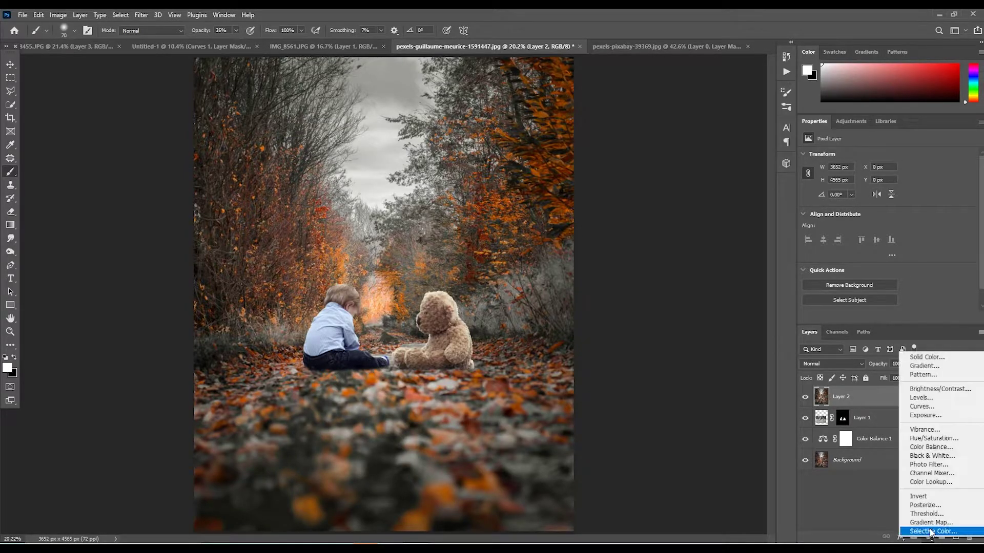
pyautogui.click(922, 473)
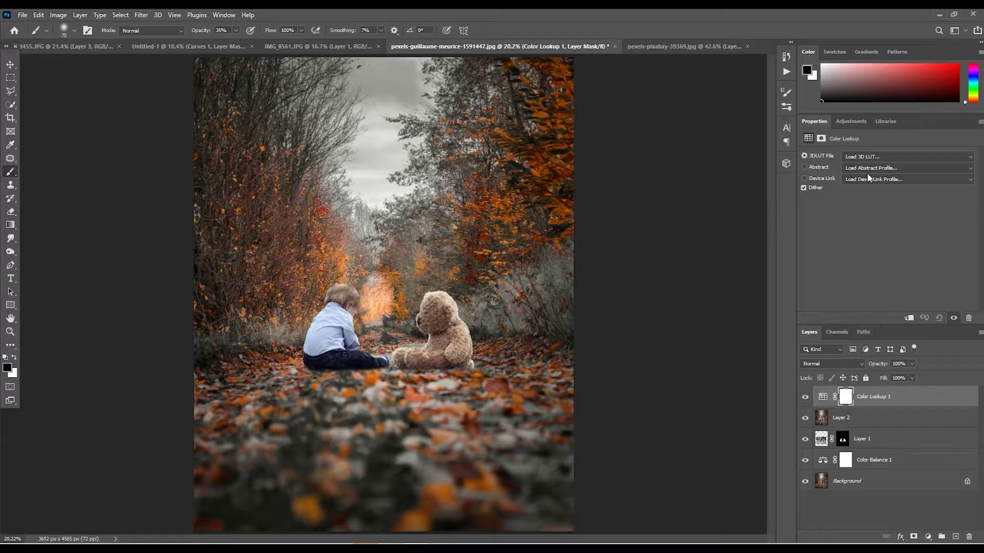
pyautogui.click(866, 157)
pyautogui.click(873, 203)
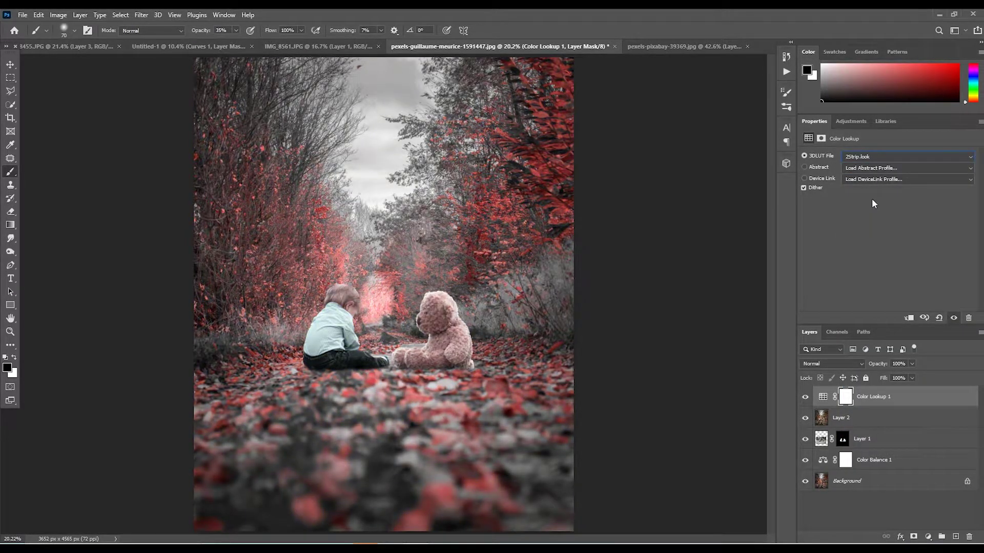
# - Preview the 3DLUT looks in turn, from Candlelight and FallColors through TealOrangePlusContrast
pyautogui.press('Down')
pyautogui.press('Down')
pyautogui.press('Down')
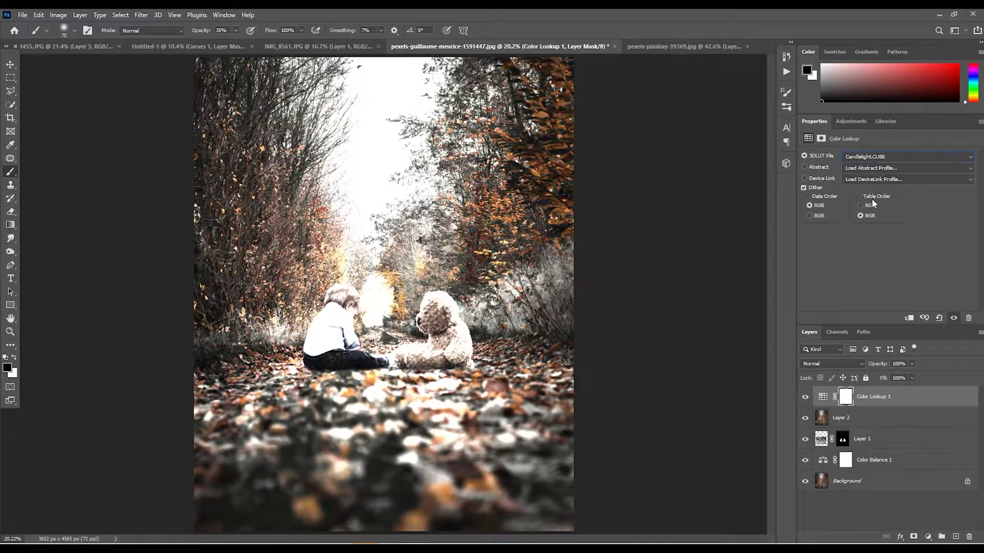
pyautogui.press('Down')
pyautogui.press('Down')
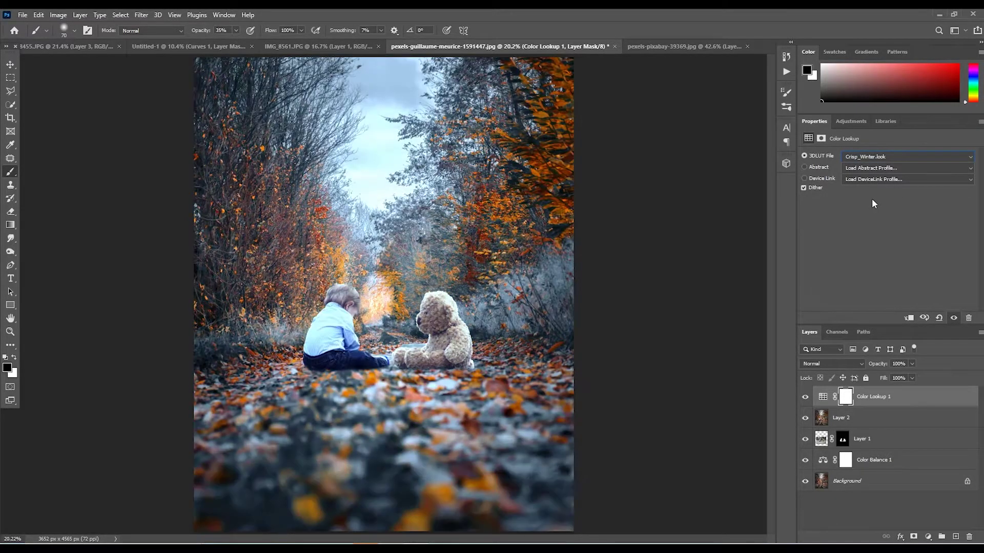
pyautogui.press('Down')
pyautogui.press('Down')
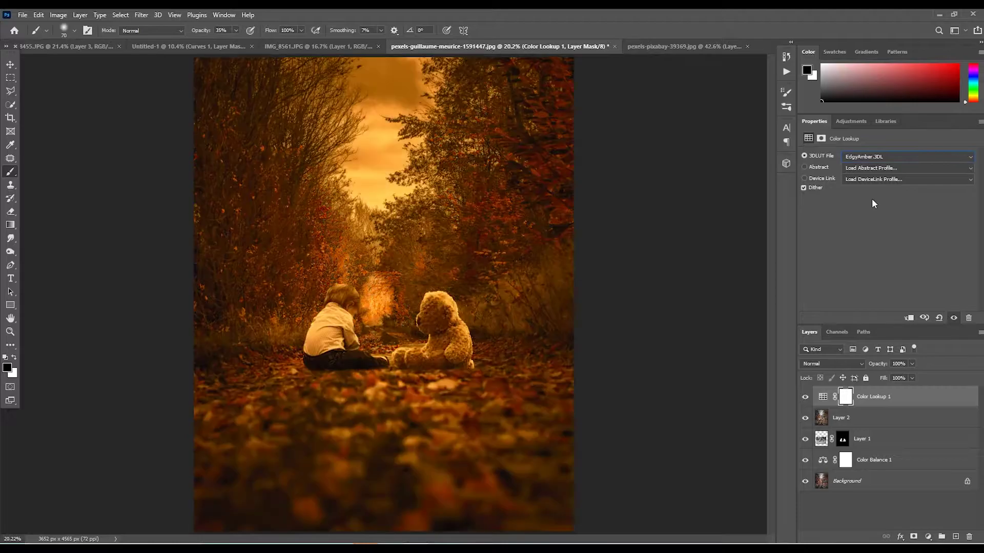
pyautogui.press('Down')
pyautogui.press('Up')
pyautogui.press('Down')
pyautogui.press('Down')
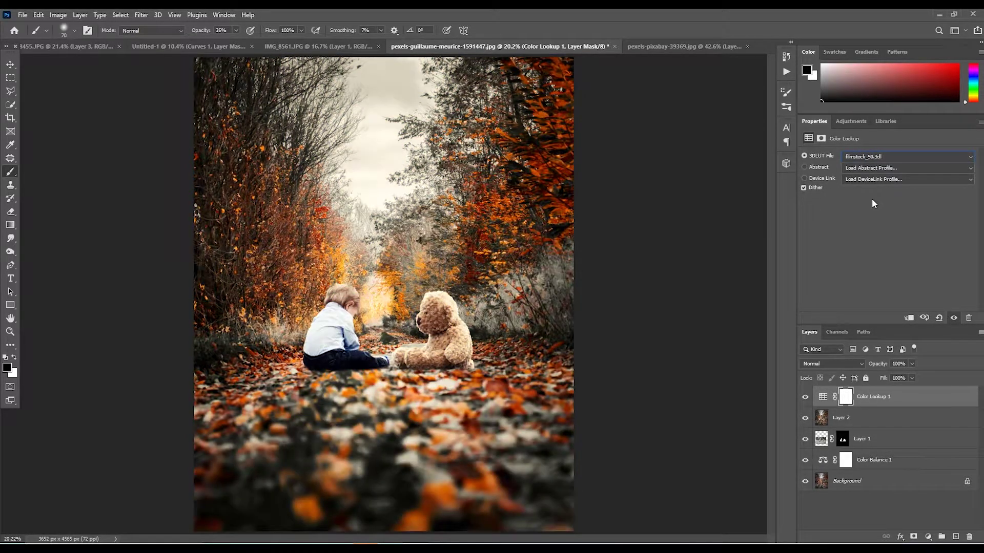
pyautogui.press('Down')
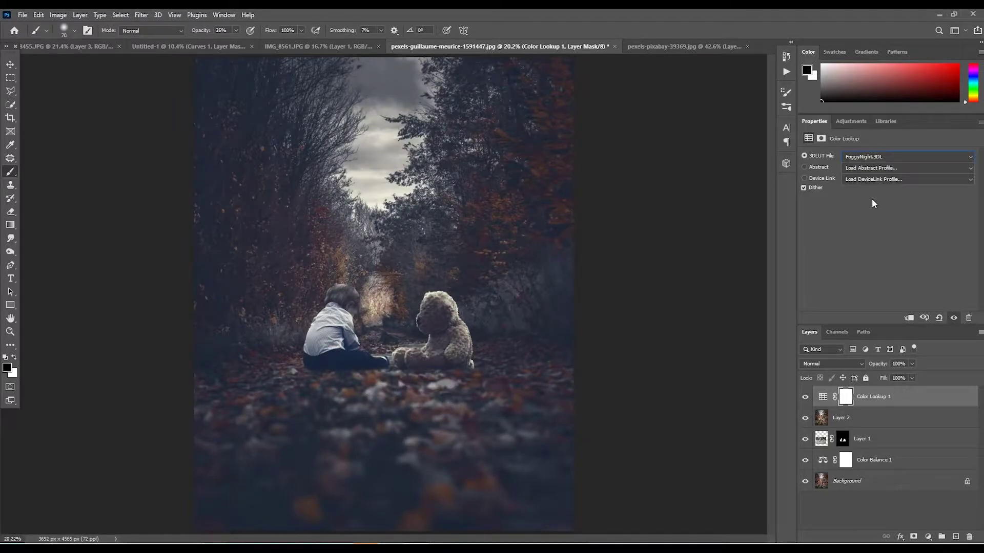
pyautogui.press('Down')
pyautogui.press('Down')
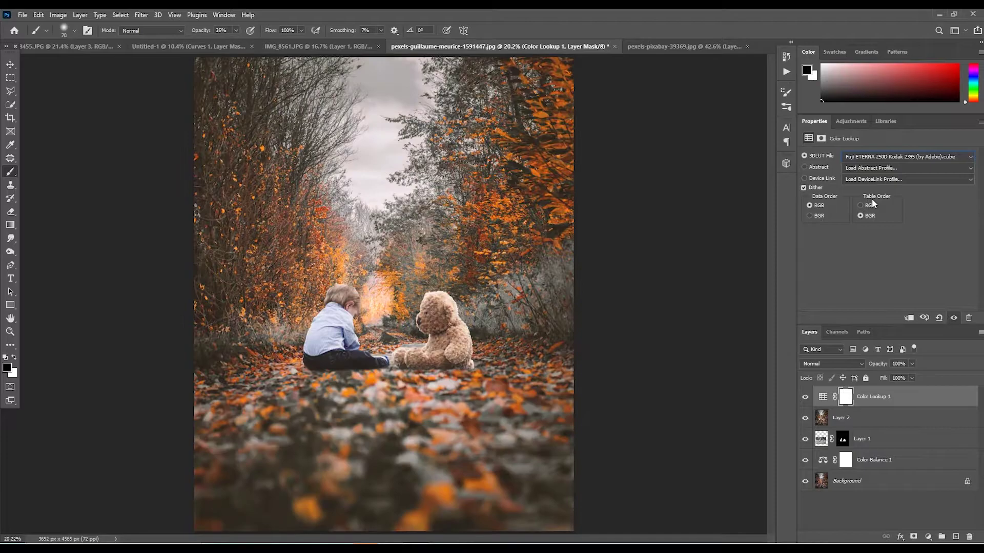
pyautogui.press('Down')
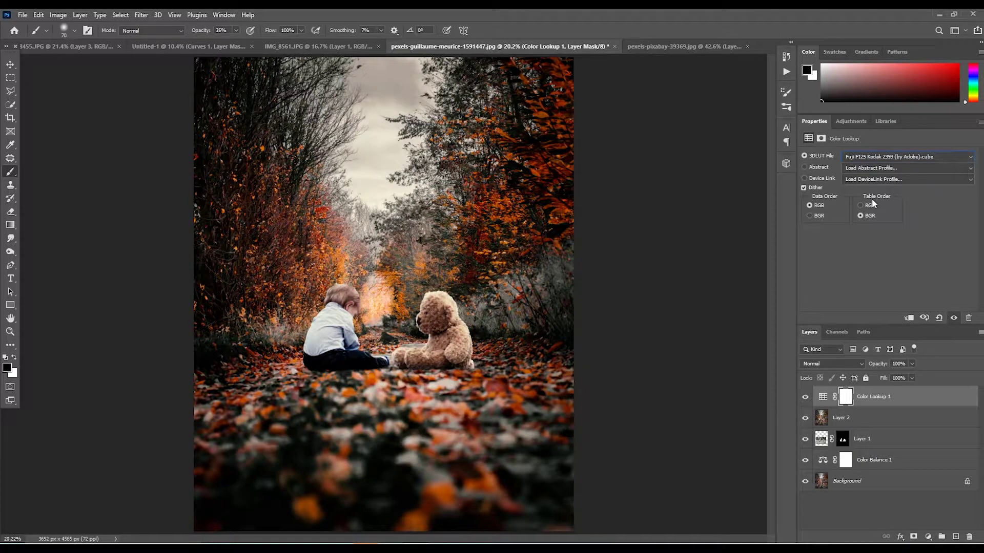
pyautogui.press('Down')
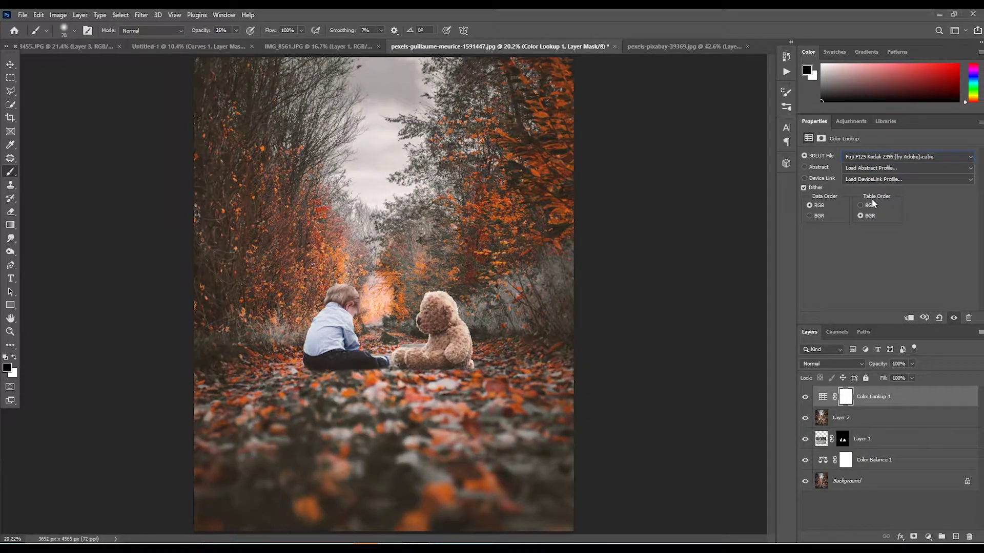
pyautogui.press('Down')
pyautogui.press('Down')
pyautogui.press('Down')
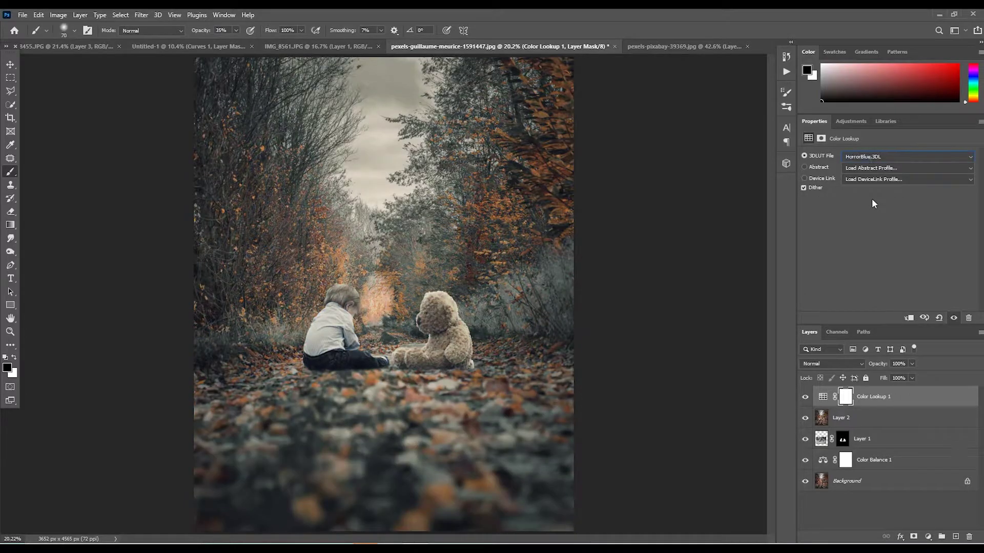
pyautogui.press('Down')
pyautogui.press('Down')
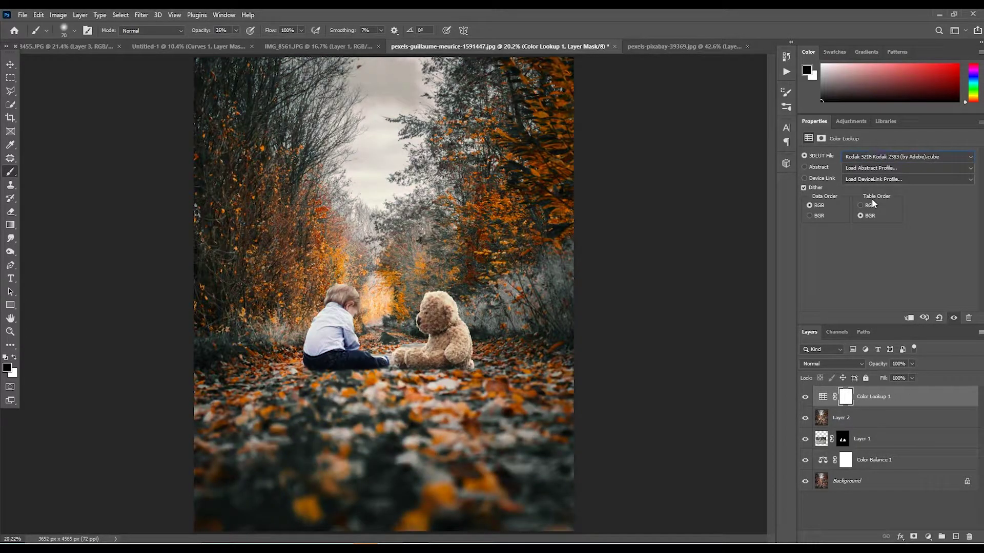
pyautogui.press('Down')
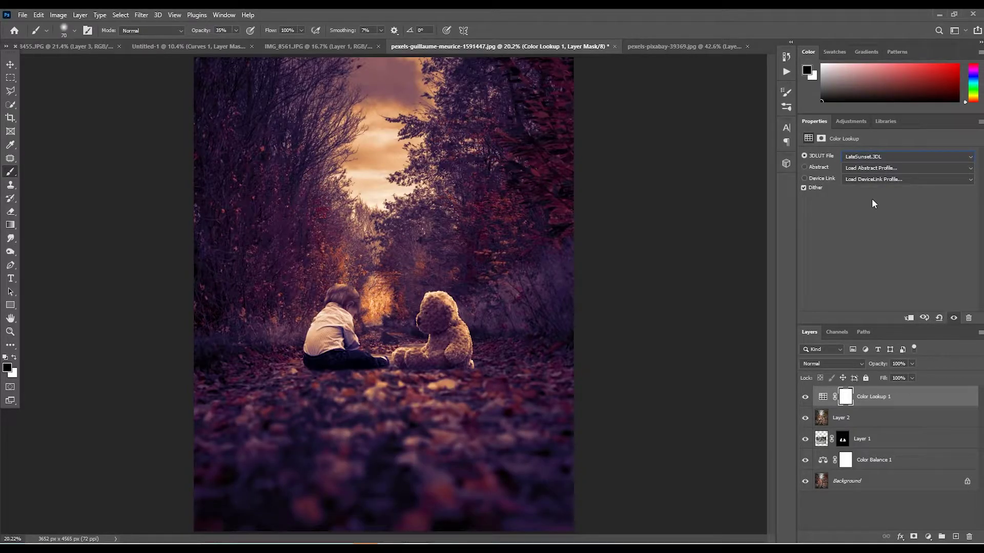
pyautogui.press('Down')
pyautogui.press('Down')
pyautogui.press('Down')
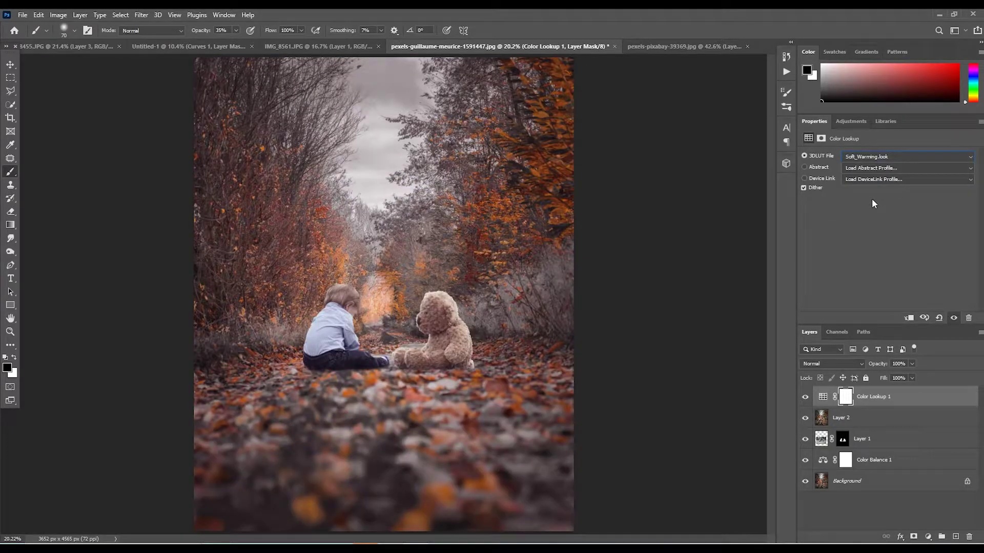
pyautogui.press('Down')
pyautogui.press('Down')
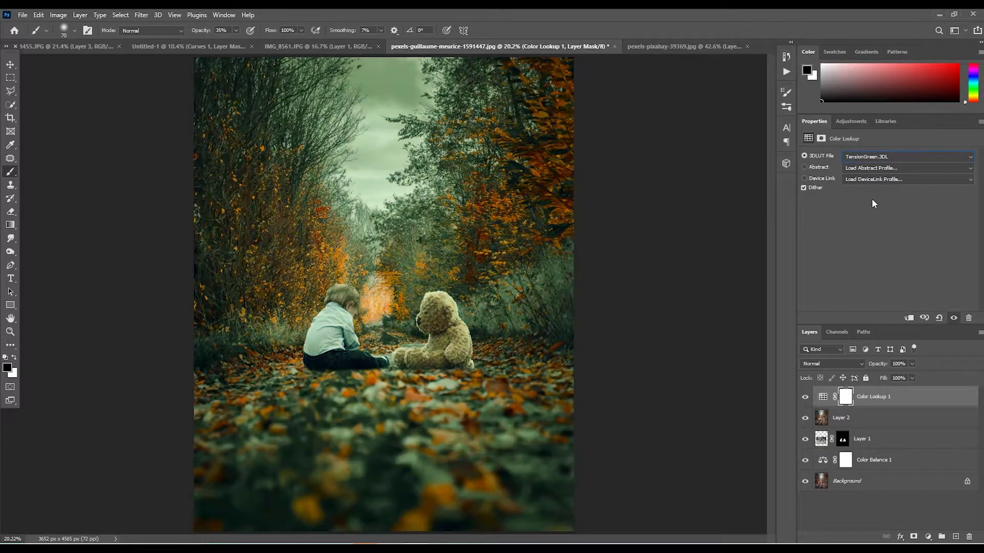
pyautogui.press('Up')
pyautogui.press('Up')
pyautogui.press('Up')
pyautogui.press('Up')
pyautogui.press('Up')
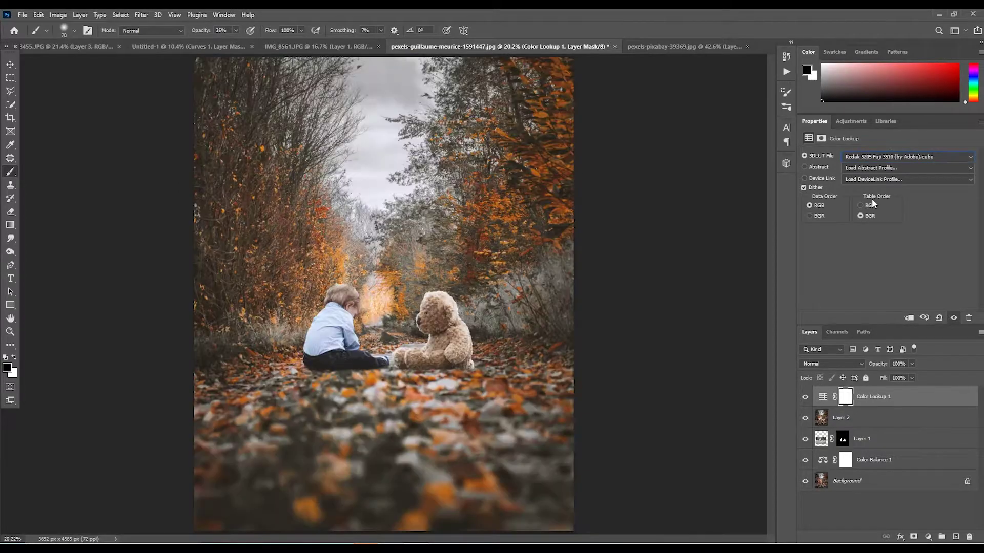
pyautogui.press('Up')
pyautogui.press('Up')
pyautogui.press('Up')
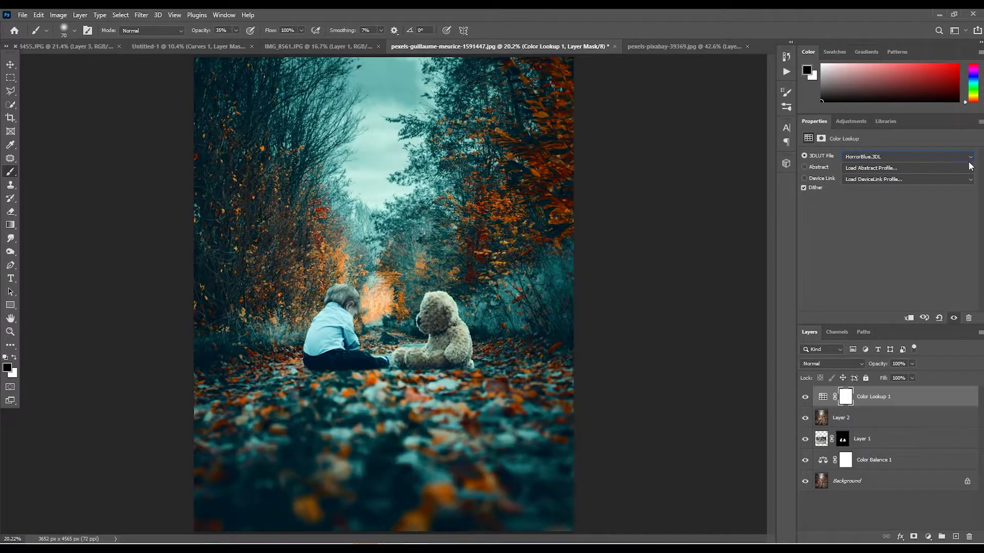
# - Choose 2Strip.look from the 3DLUT File list as the final grade
pyautogui.click(969, 159)
pyautogui.click(902, 199)
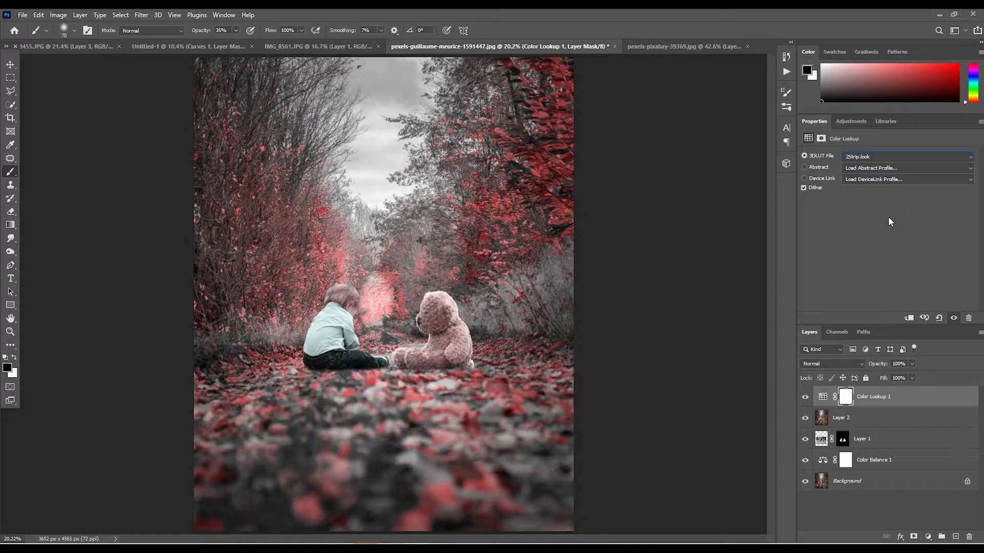
pyautogui.click(928, 537)
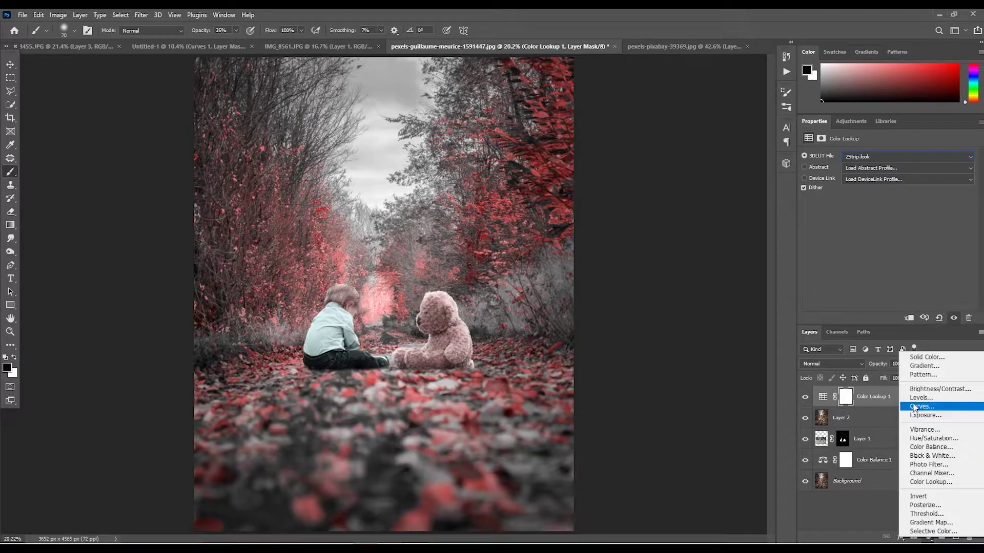
# - Add a Curves layer pulling the RGB curve's midpoint down to darken the midtones
pyautogui.click(918, 406)
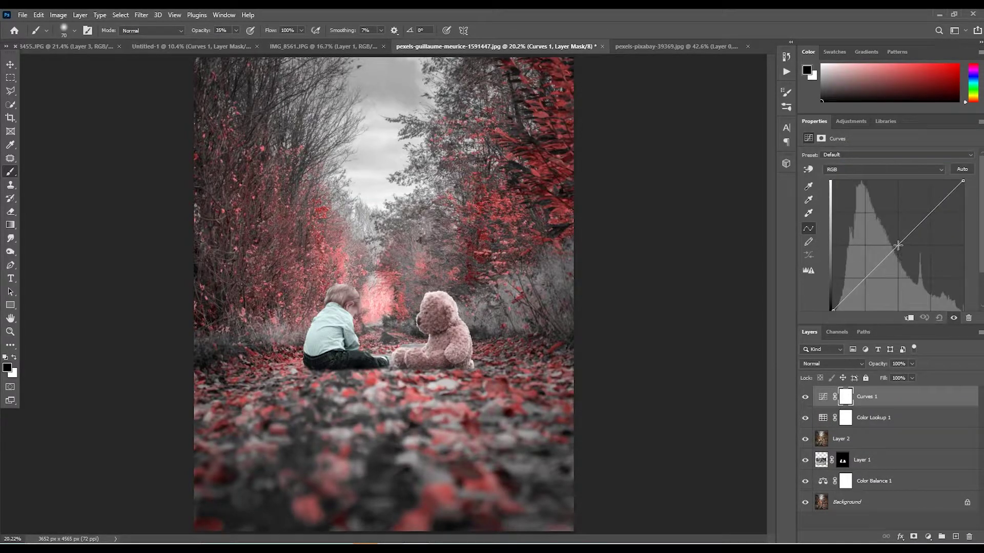
pyautogui.moveTo(898, 246); pyautogui.dragTo(905, 252)
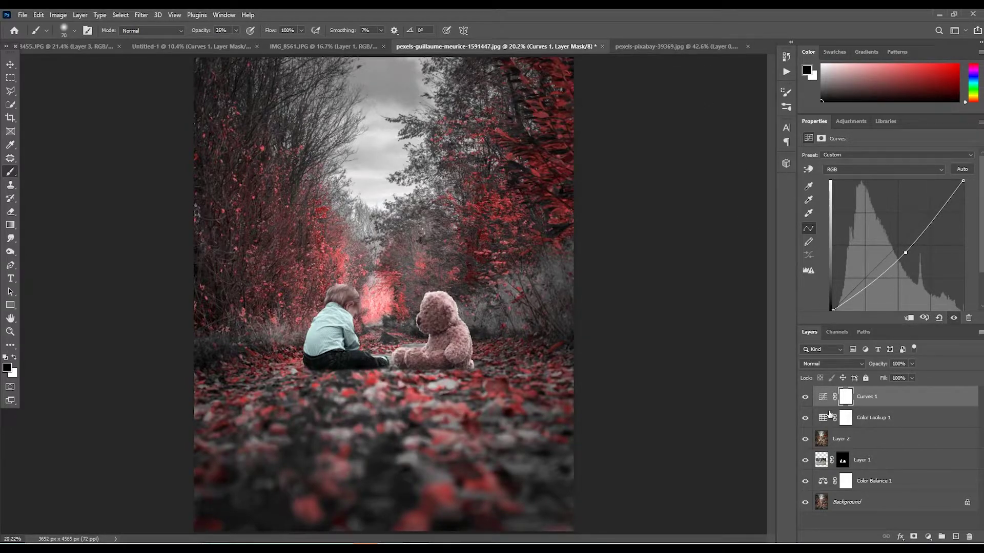
pyautogui.hotkey('ctrl', '2')
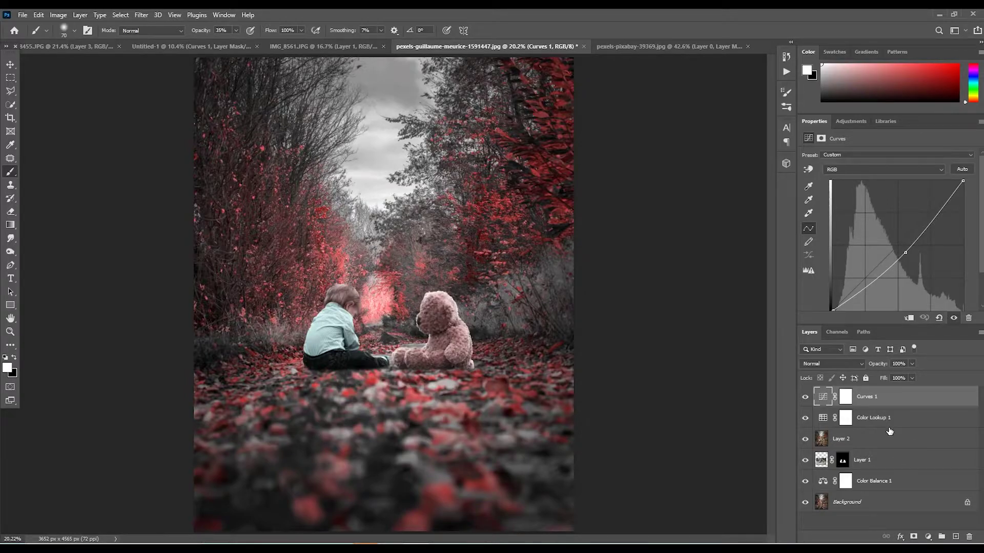
pyautogui.moveTo(889, 432); pyautogui.dragTo(889, 424)
# - Stamp visible layers into Layer 3 and apply Oil Paint with stylization 5.1, cleanliness 5.0
pyautogui.hotkey('ctrl', 'shift', 'alt', 'e')
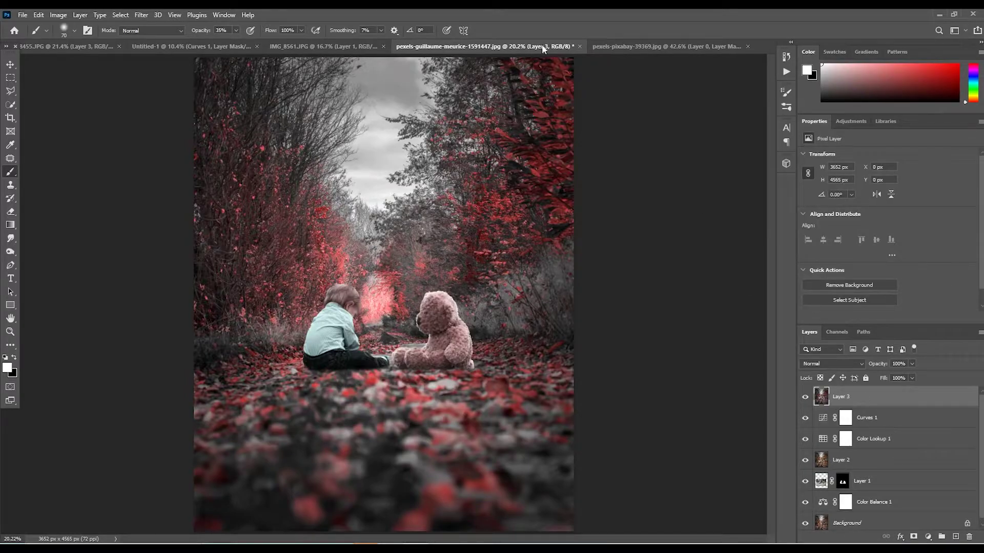
pyautogui.click(148, 14)
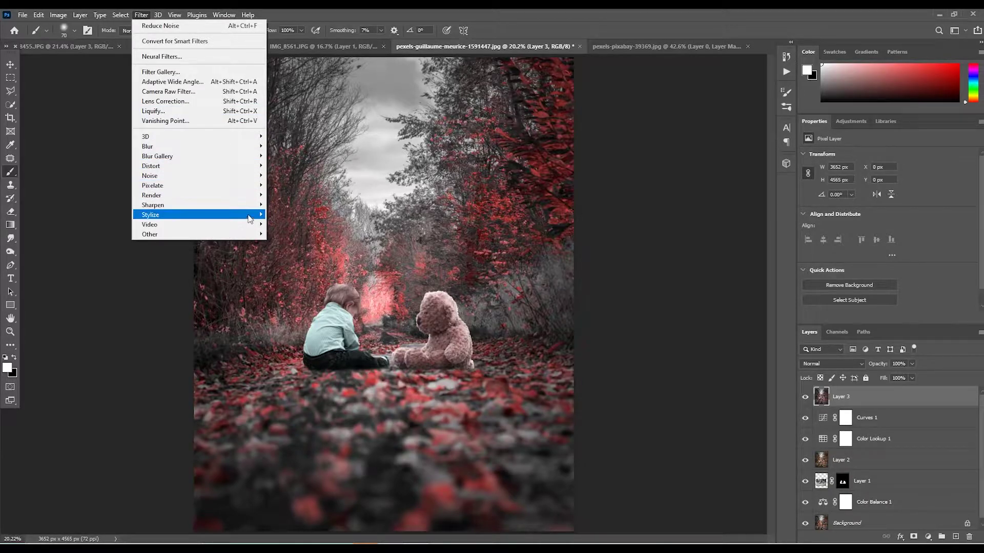
pyautogui.moveTo(198, 214)
pyautogui.click(290, 253)
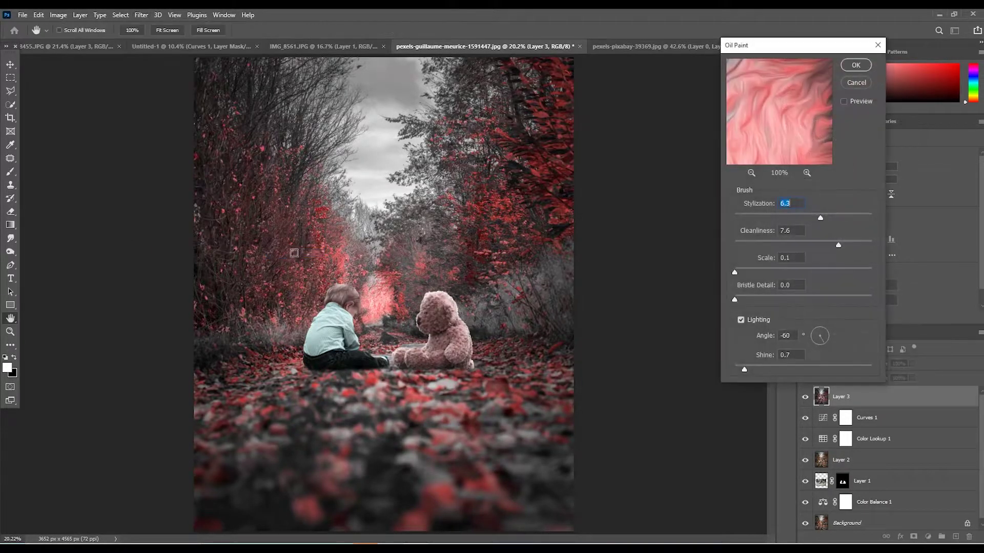
pyautogui.click(351, 308)
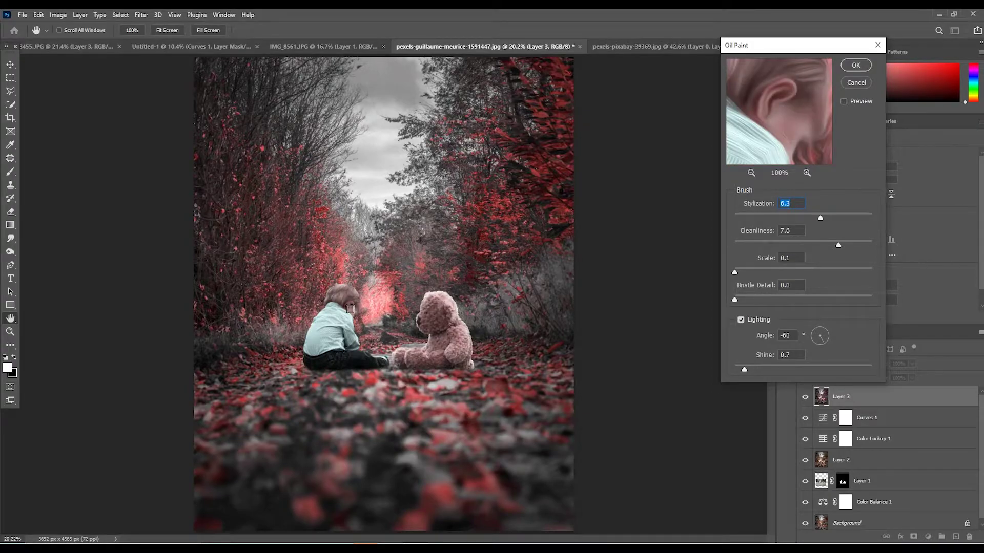
pyautogui.click(429, 317)
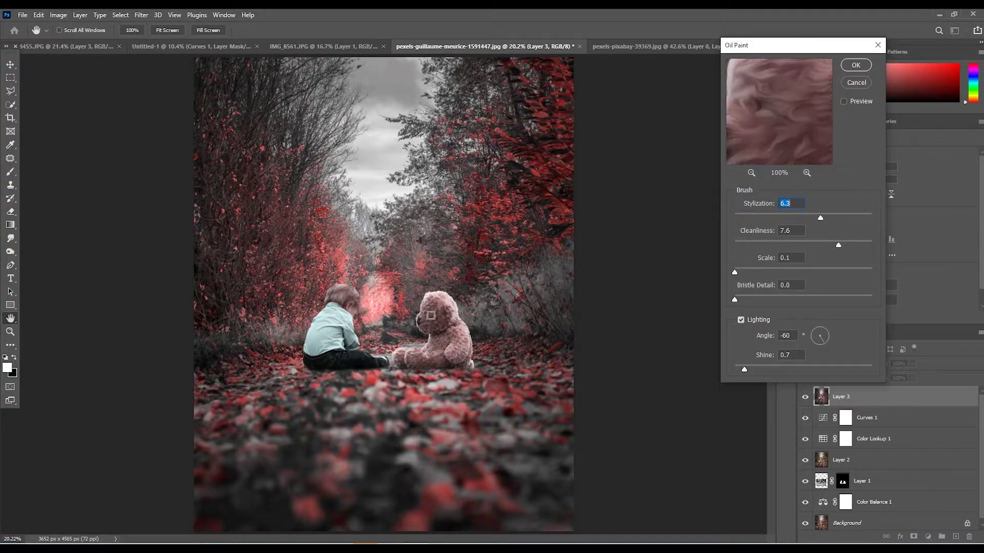
pyautogui.moveTo(765, 136); pyautogui.dragTo(781, 103)
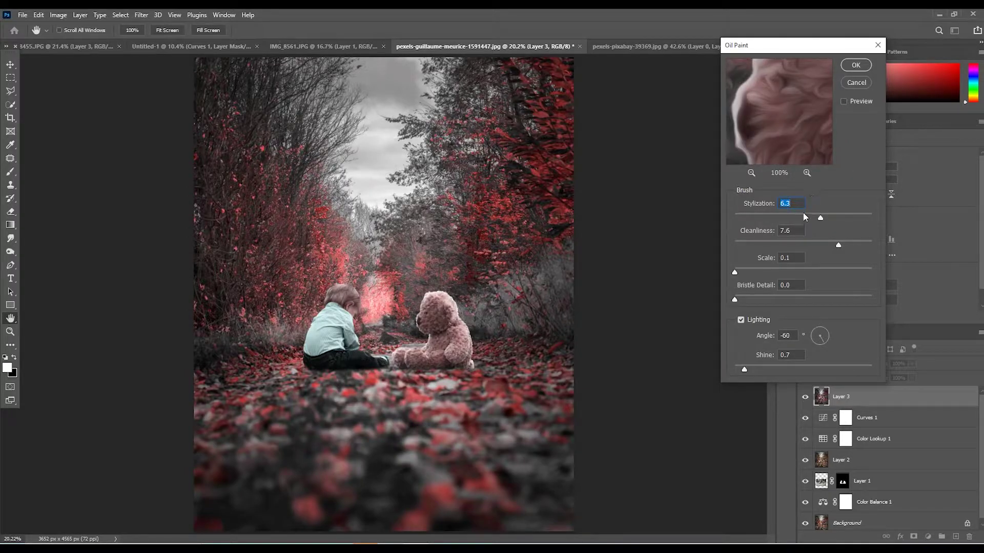
pyautogui.click(804, 213)
pyautogui.moveTo(821, 241); pyautogui.dragTo(803, 245)
pyautogui.click(856, 66)
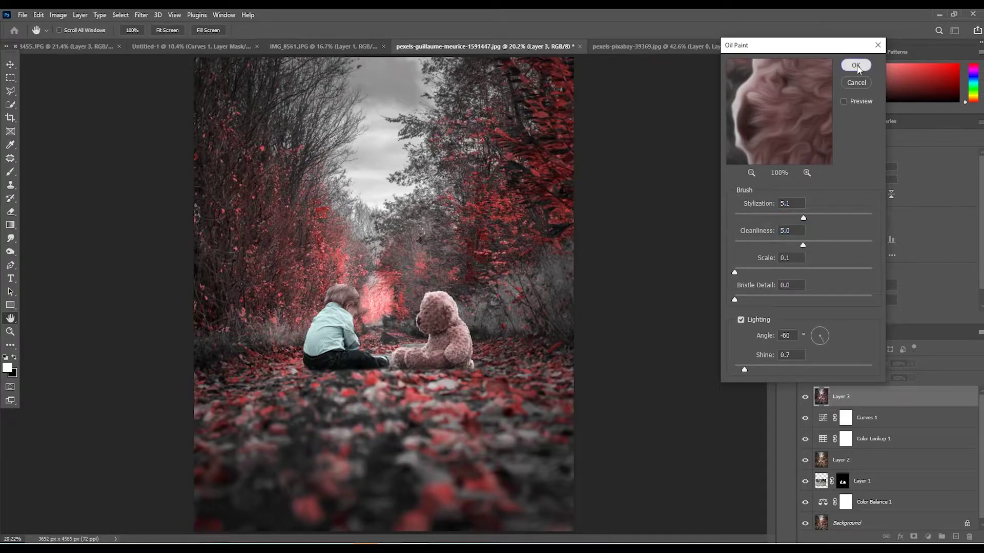
pyautogui.press('b')
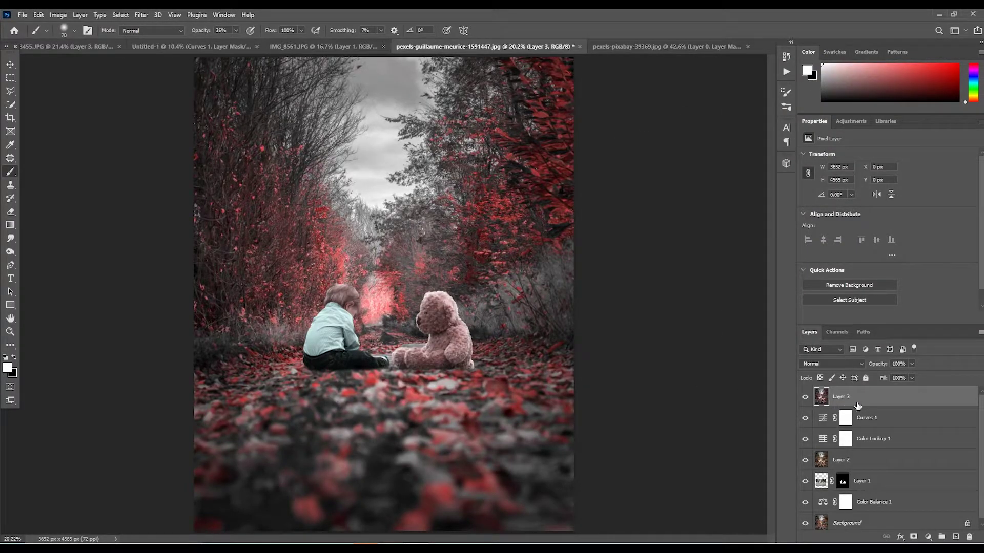
# - Duplicate Layer 3 and apply the same Oil Paint filter to the copy
pyautogui.hotkey('ctrl', 'j')
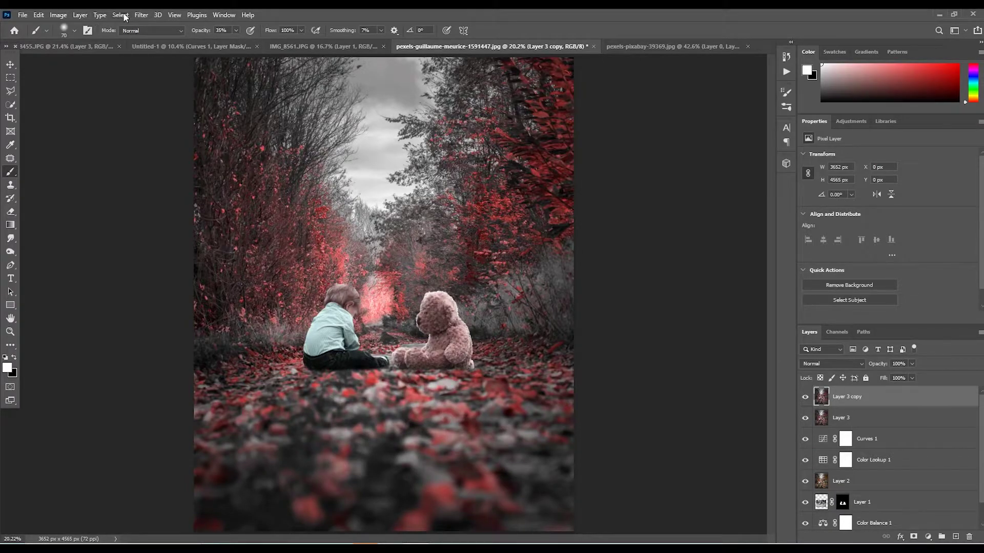
pyautogui.click(141, 15)
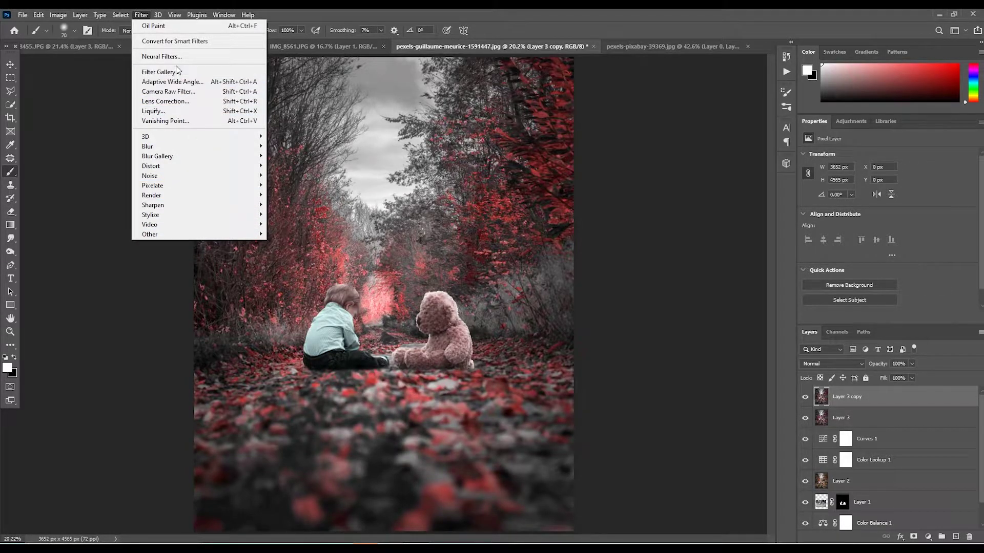
pyautogui.moveTo(150, 214)
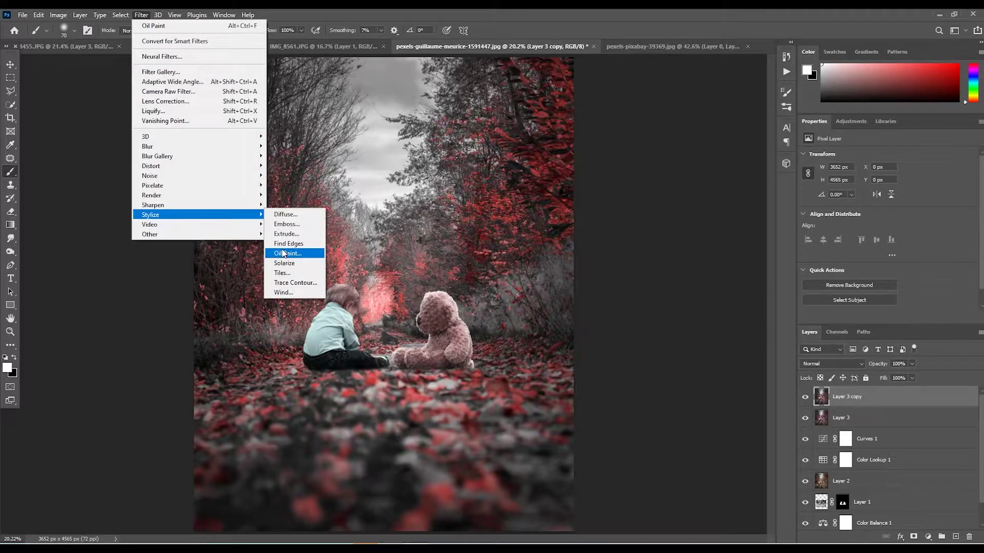
pyautogui.click(287, 253)
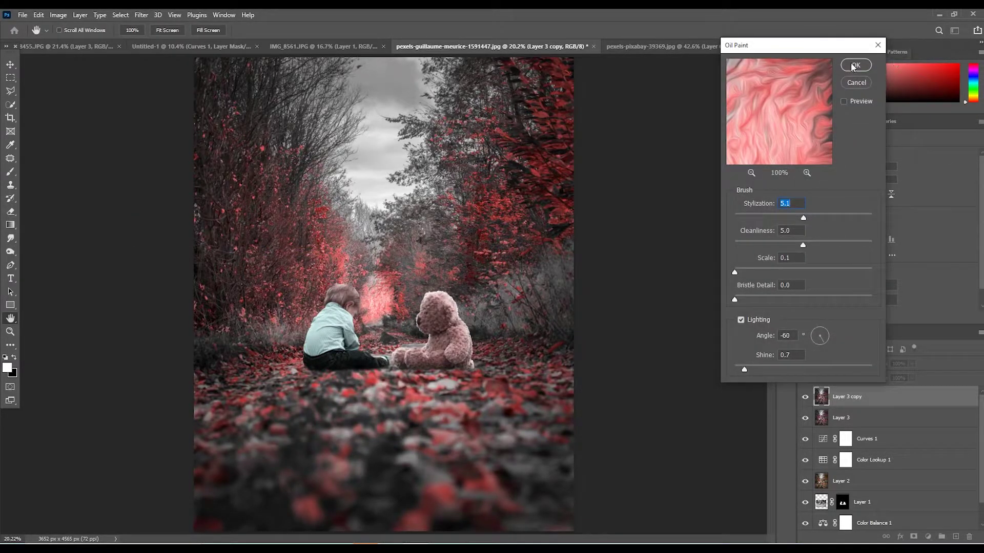
pyautogui.click(855, 66)
pyautogui.press('b')
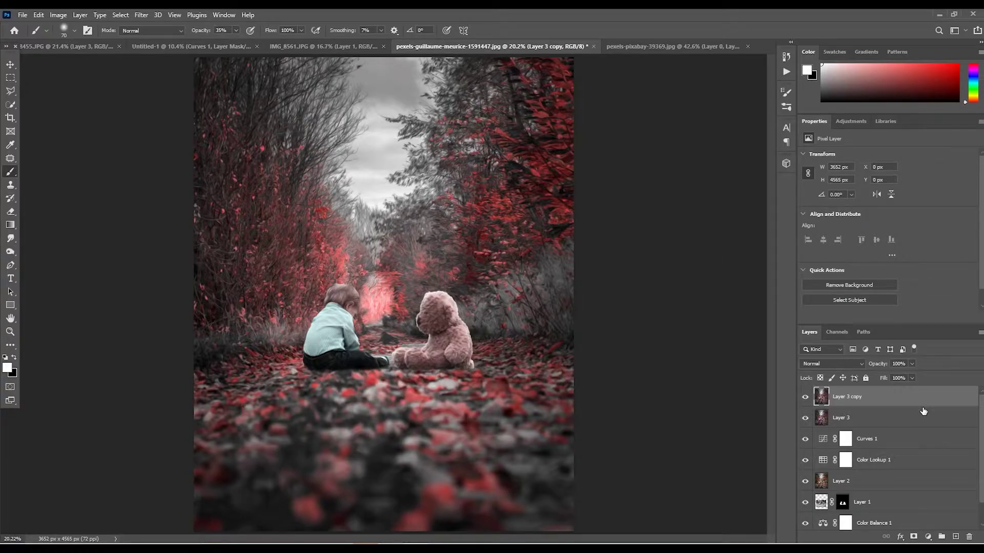
# - Adjust Layer 3 copy's opacity and zoom in on the boy
pyautogui.click(913, 363)
pyautogui.click(875, 355)
pyautogui.click(10, 331)
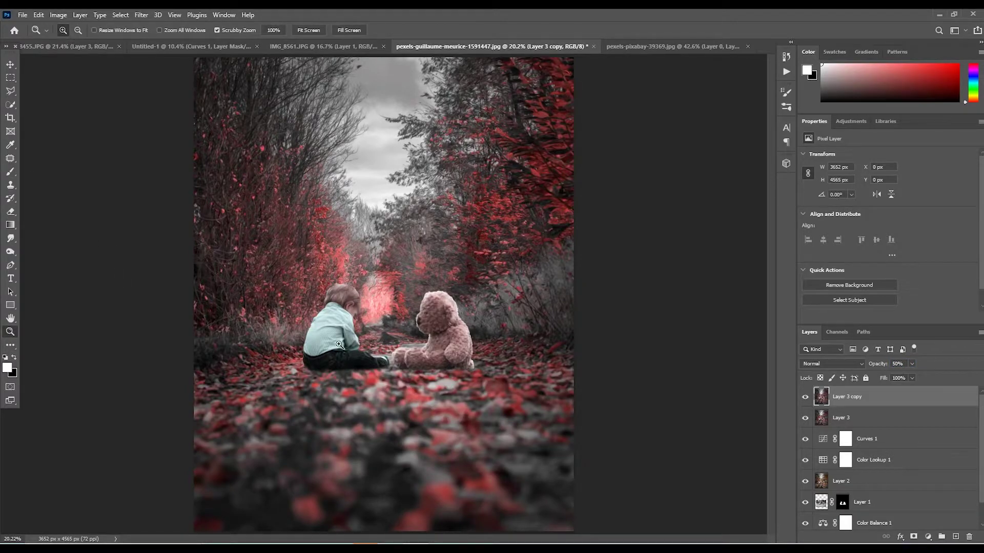
pyautogui.click(338, 341)
# - Zoom in close on the boy's ear and make Layer 3 the active layer
pyautogui.click(337, 336)
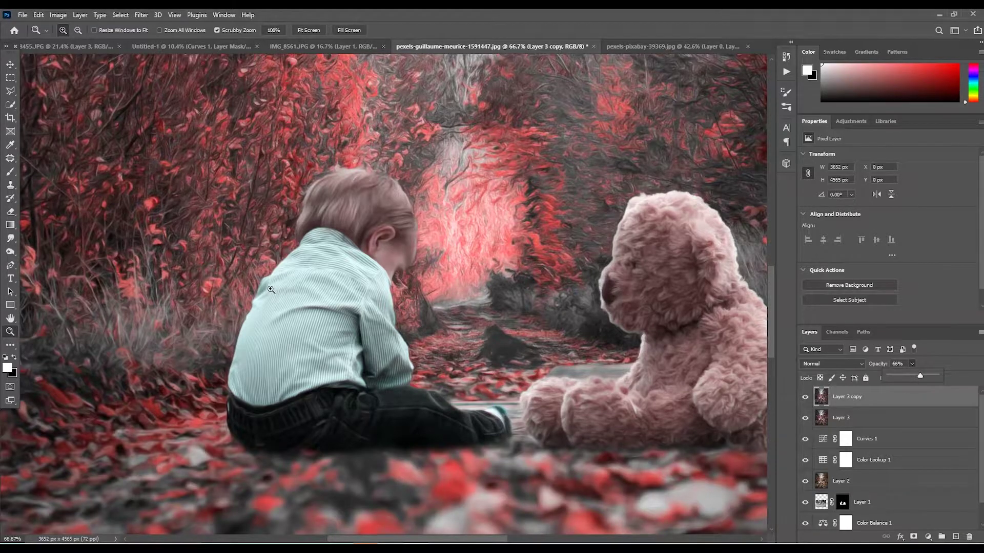
pyautogui.moveTo(340, 253)
pyautogui.mouseDown()
pyautogui.moveTo(245, 239)
pyautogui.moveTo(319, 265)
pyautogui.mouseUp()
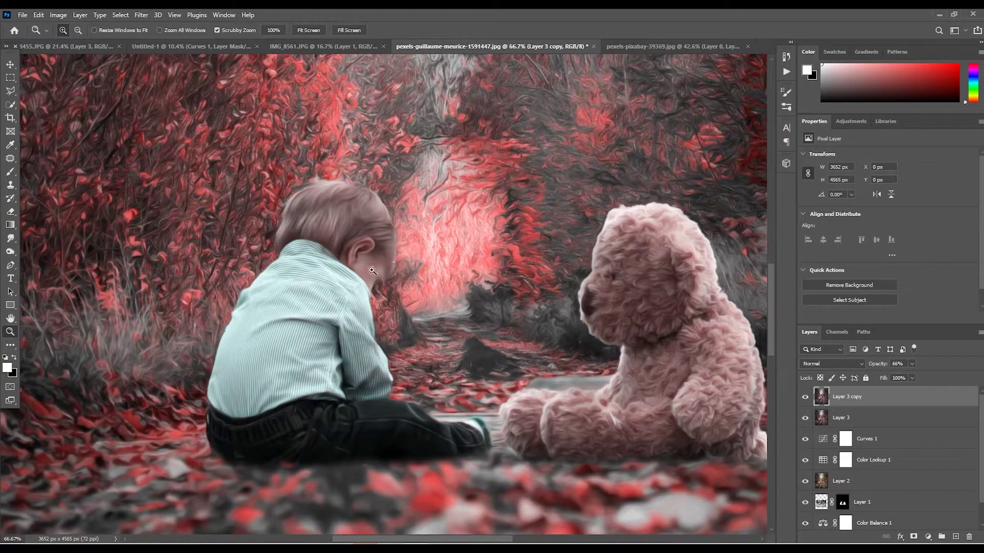
pyautogui.moveTo(374, 260); pyautogui.dragTo(392, 292)
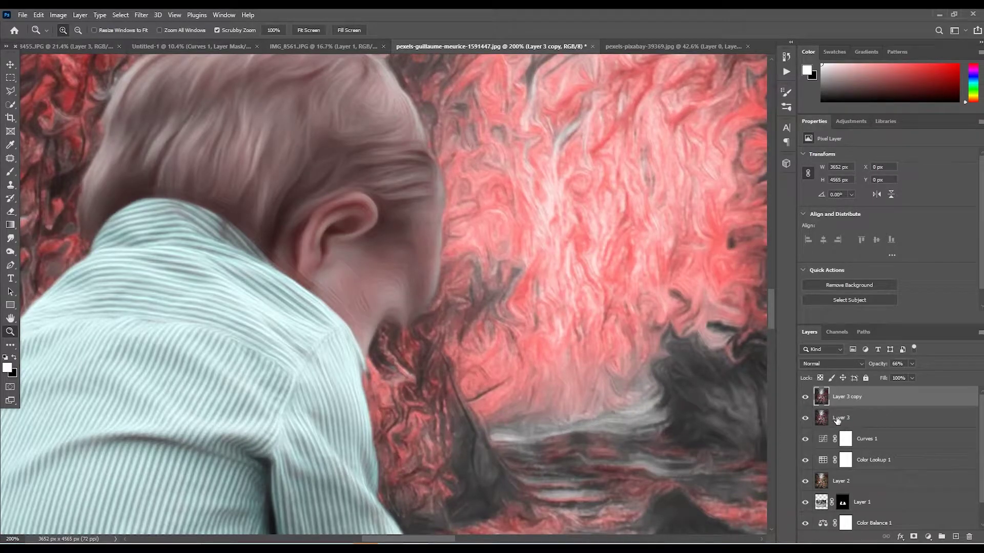
pyautogui.click(836, 420)
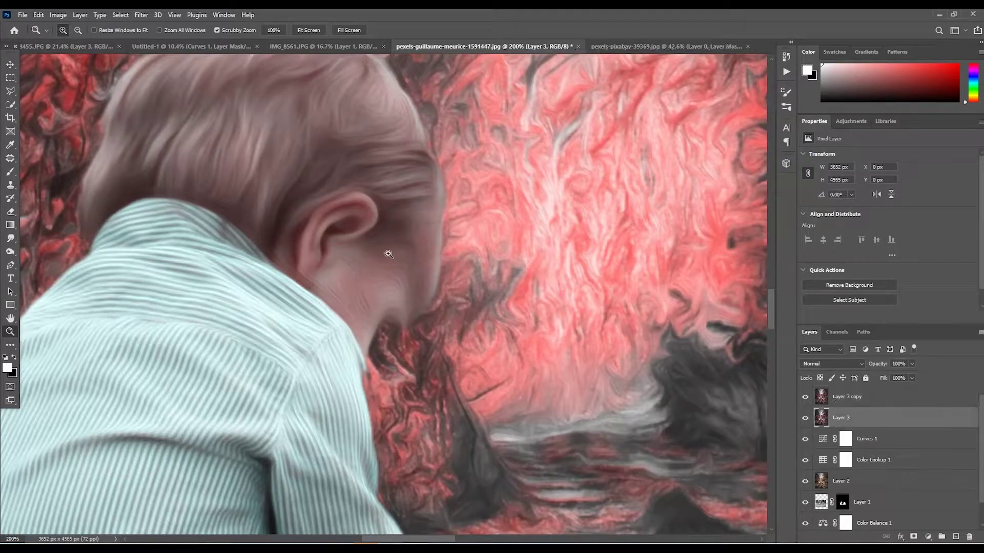
# - Smudge the scratch marks on the boy's neck on Layer 3 at 20% strength, size 80
pyautogui.click(9, 242)
pyautogui.rightClick(8, 244)
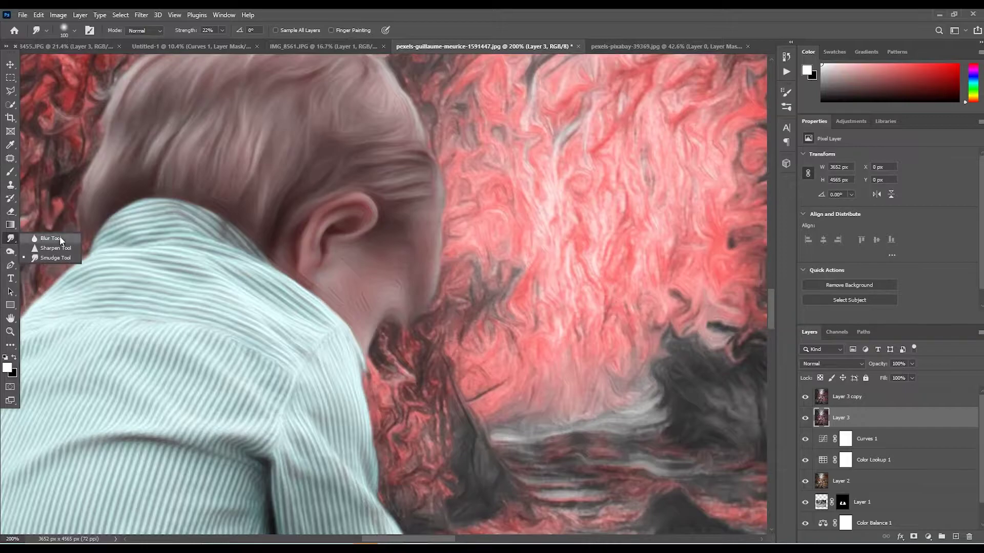
pyautogui.click(54, 258)
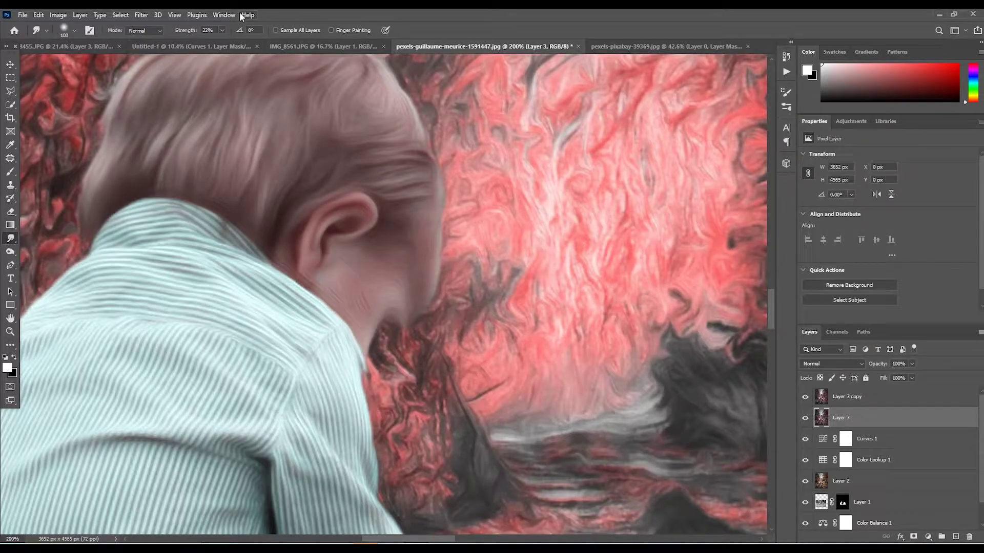
pyautogui.click(207, 30)
pyautogui.press('Return')
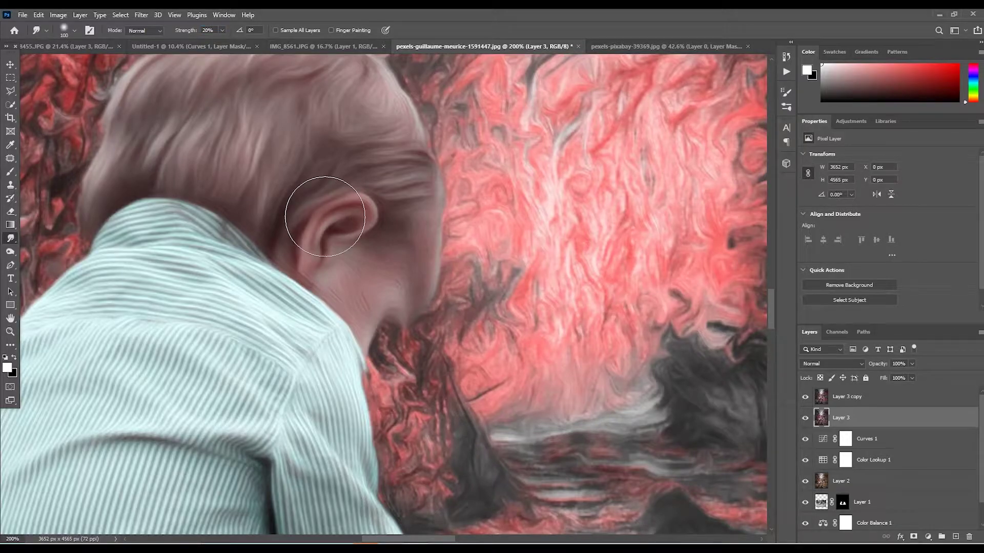
pyautogui.press('[')
pyautogui.press('[')
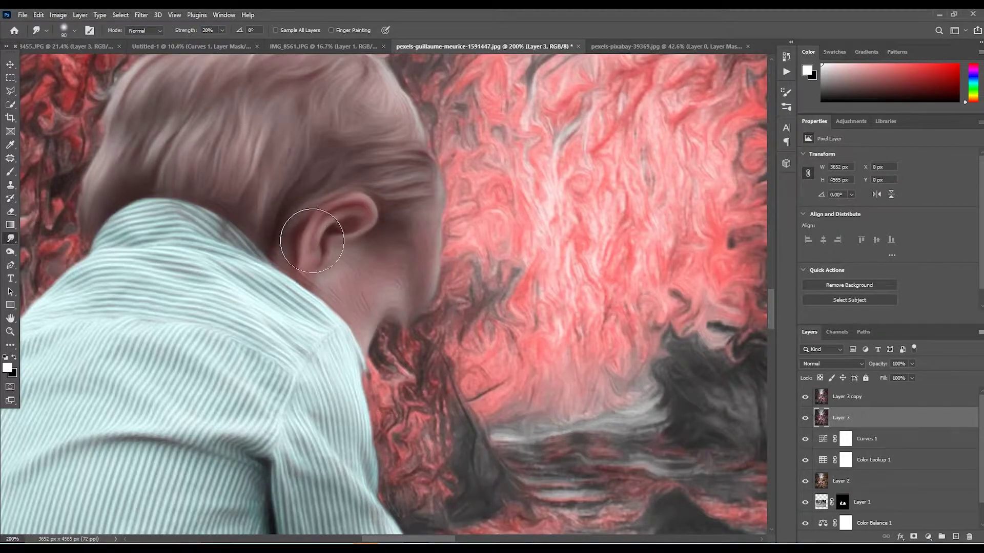
pyautogui.press('[')
pyautogui.press('[')
pyautogui.press('[')
pyautogui.press('[')
pyautogui.moveTo(348, 262); pyautogui.dragTo(343, 286)
# - Smudge the neck, ear and collar streaks on Layer 3 copy as well
pyautogui.click(855, 402)
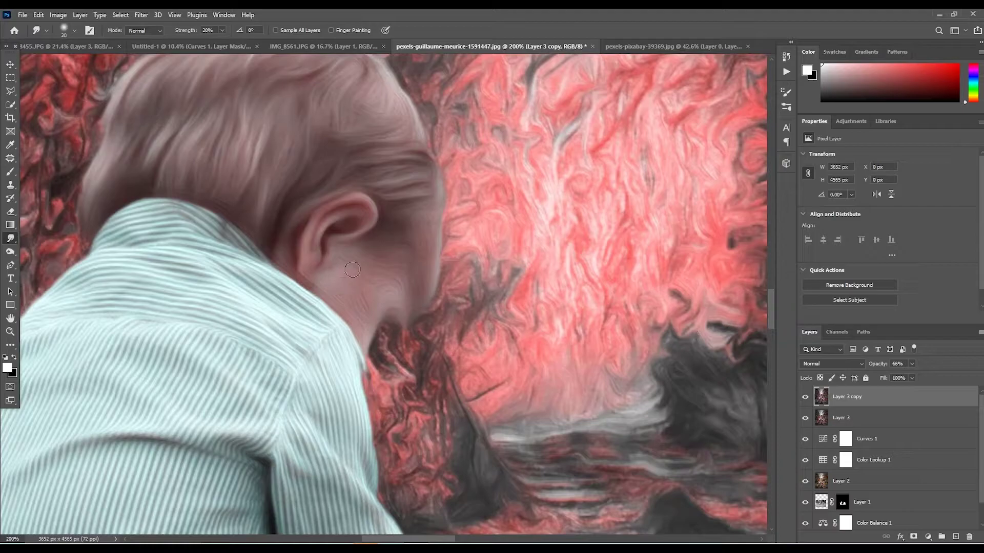
pyautogui.moveTo(344, 270)
pyautogui.mouseDown()
pyautogui.moveTo(399, 295)
pyautogui.moveTo(350, 318)
pyautogui.moveTo(403, 296)
pyautogui.moveTo(381, 212)
pyautogui.moveTo(316, 231)
pyautogui.moveTo(367, 215)
pyautogui.moveTo(341, 234)
pyautogui.moveTo(348, 250)
pyautogui.moveTo(403, 261)
pyautogui.moveTo(339, 277)
pyautogui.moveTo(327, 290)
pyautogui.moveTo(238, 218)
pyautogui.moveTo(258, 262)
pyautogui.moveTo(281, 263)
pyautogui.moveTo(302, 289)
pyautogui.moveTo(287, 271)
pyautogui.mouseUp()
pyautogui.moveTo(287, 272)
pyautogui.mouseDown()
pyautogui.moveTo(244, 204)
pyautogui.moveTo(190, 191)
pyautogui.moveTo(226, 215)
pyautogui.moveTo(163, 196)
pyautogui.moveTo(115, 201)
pyautogui.moveTo(89, 232)
pyautogui.moveTo(163, 212)
pyautogui.moveTo(246, 288)
pyautogui.moveTo(337, 274)
pyautogui.moveTo(396, 303)
pyautogui.moveTo(331, 290)
pyautogui.moveTo(337, 283)
pyautogui.moveTo(301, 299)
pyautogui.moveTo(357, 30)
pyautogui.mouseUp()
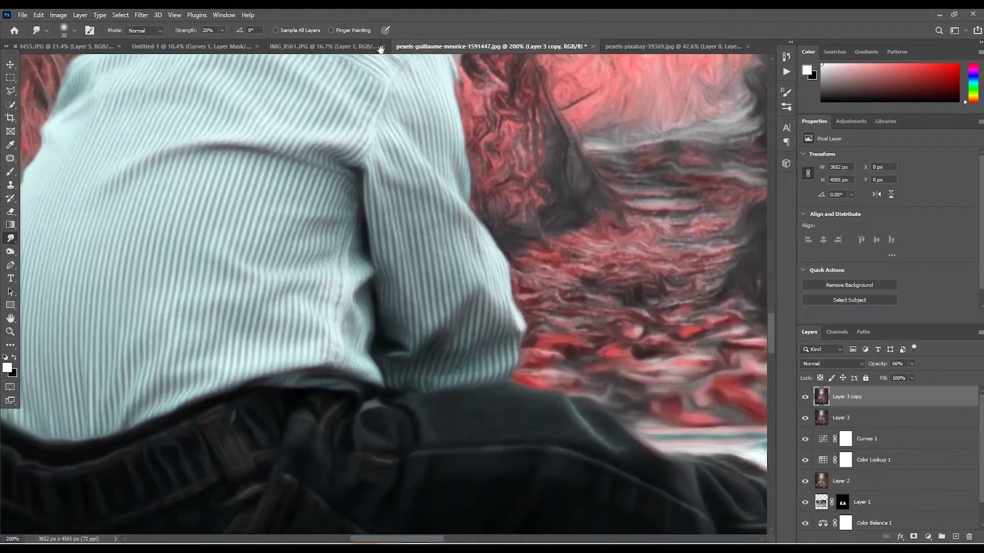
# - Pan to the teddy bear and smudge the dark edge along its snout
pyautogui.moveTo(449, 306)
pyautogui.mouseDown()
pyautogui.moveTo(241, 203)
pyautogui.moveTo(14, 370)
pyautogui.mouseUp()
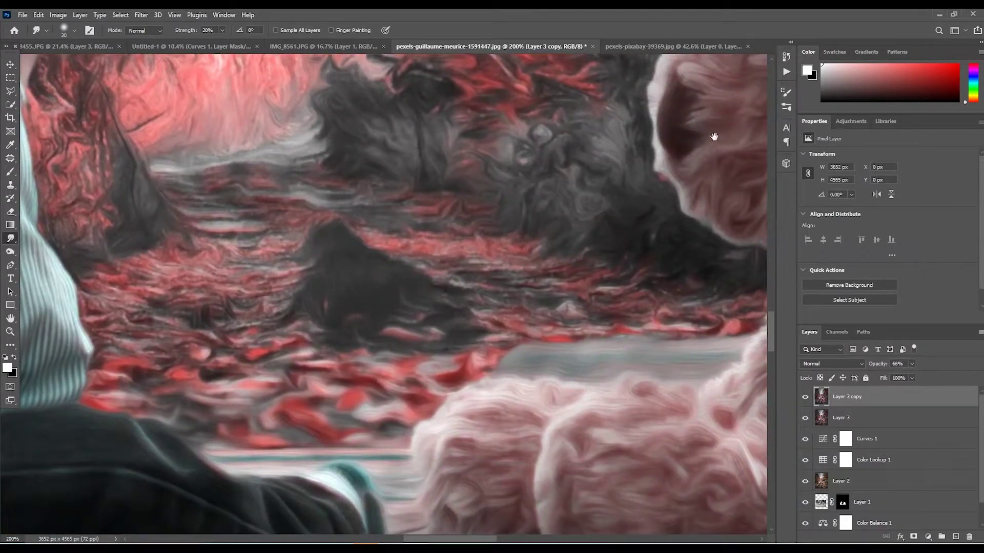
pyautogui.moveTo(714, 137); pyautogui.dragTo(479, 309)
pyautogui.moveTo(516, 255)
pyautogui.mouseDown()
pyautogui.moveTo(501, 283)
pyautogui.moveTo(477, 257)
pyautogui.mouseUp()
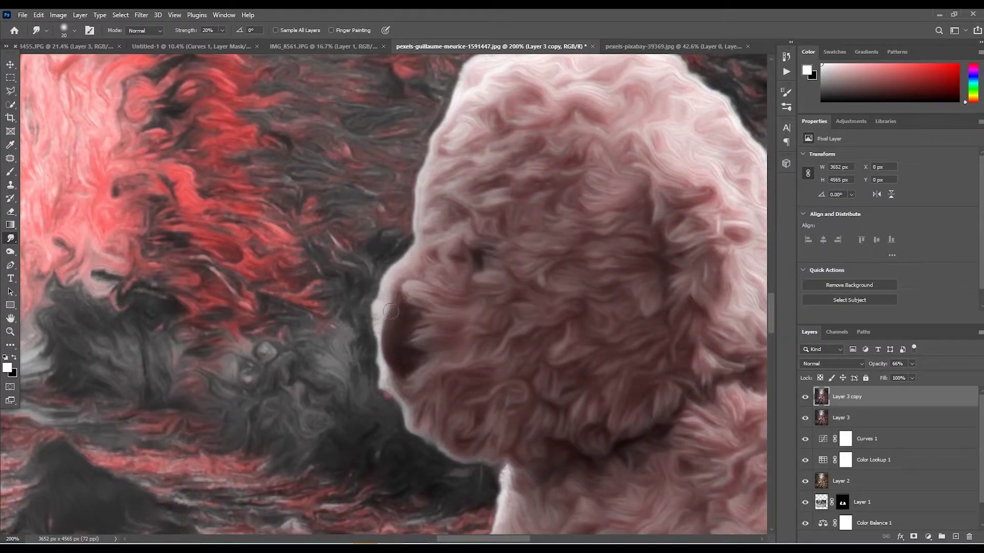
pyautogui.moveTo(391, 311)
pyautogui.mouseDown()
pyautogui.moveTo(406, 314)
pyautogui.moveTo(399, 366)
pyautogui.moveTo(467, 215)
pyautogui.mouseUp()
# - Blend the child's shirt back and jeans waistband, raise the brush to 30, and fit the image on screen
pyautogui.moveTo(533, 275)
pyautogui.mouseDown()
pyautogui.moveTo(472, 226)
pyautogui.moveTo(362, 78)
pyautogui.mouseUp()
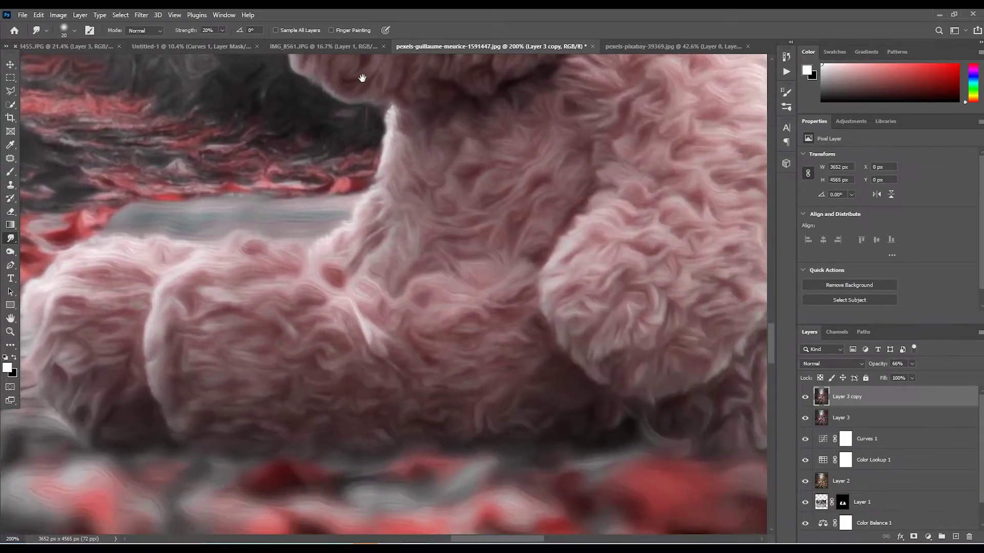
pyautogui.moveTo(398, 284)
pyautogui.mouseDown()
pyautogui.moveTo(556, 391)
pyautogui.moveTo(597, 397)
pyautogui.moveTo(824, 262)
pyautogui.mouseUp()
pyautogui.moveTo(389, 215)
pyautogui.mouseDown()
pyautogui.moveTo(418, 292)
pyautogui.moveTo(439, 285)
pyautogui.moveTo(412, 155)
pyautogui.mouseUp()
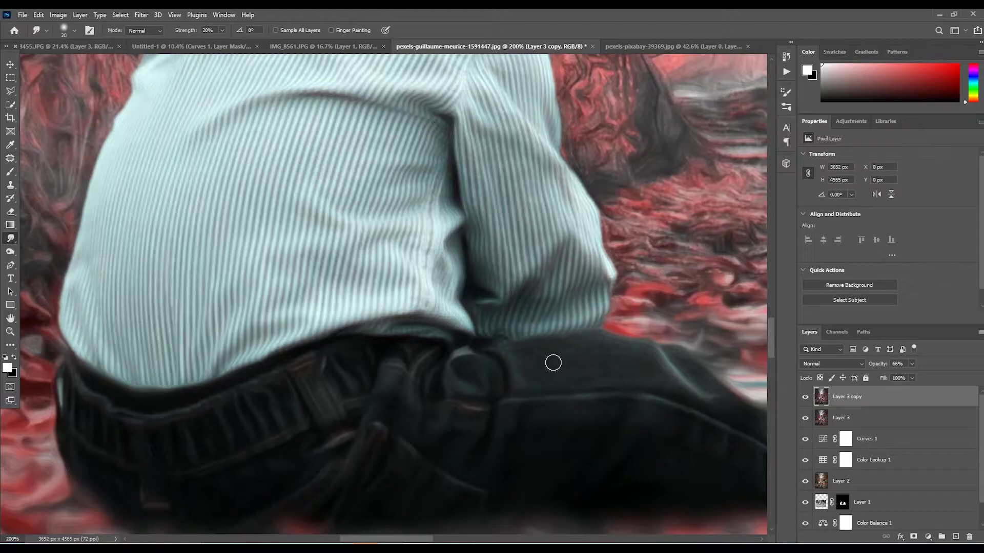
pyautogui.press(']')
pyautogui.hotkey('ctrl', '0')
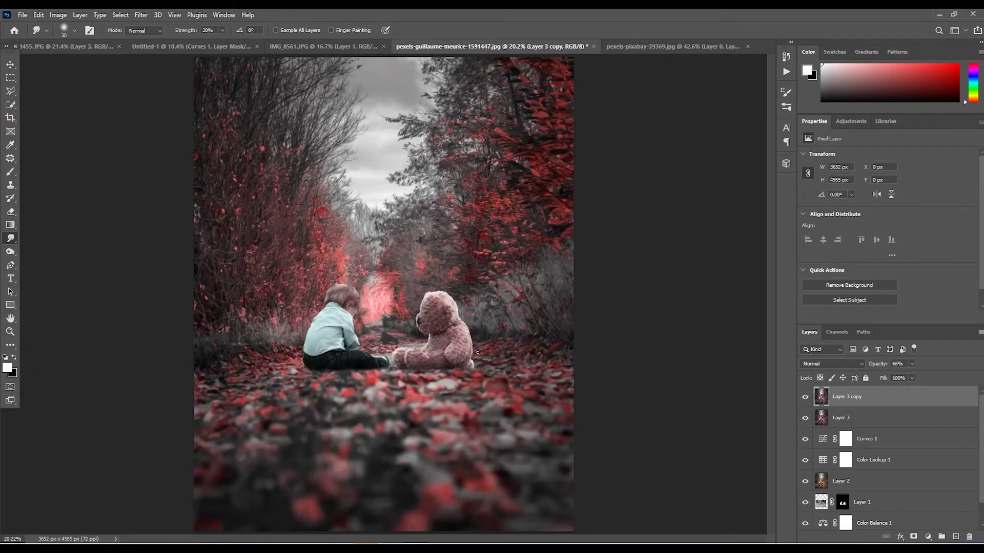
# - Add a new layer and paint soft reddish-orange strokes down both sides of the image
pyautogui.press('b')
pyautogui.click(954, 537)
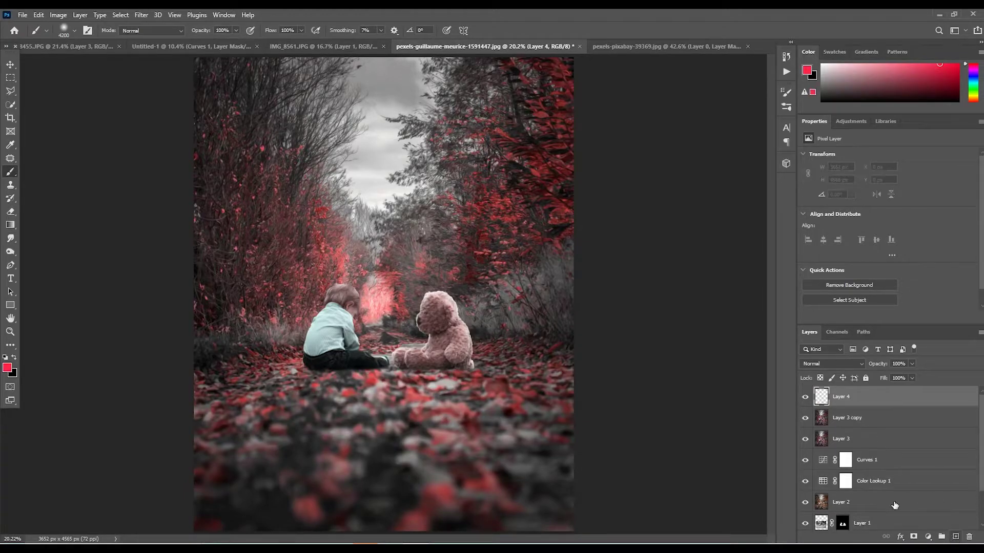
pyautogui.click(974, 98)
pyautogui.moveTo(975, 99); pyautogui.dragTo(975, 101)
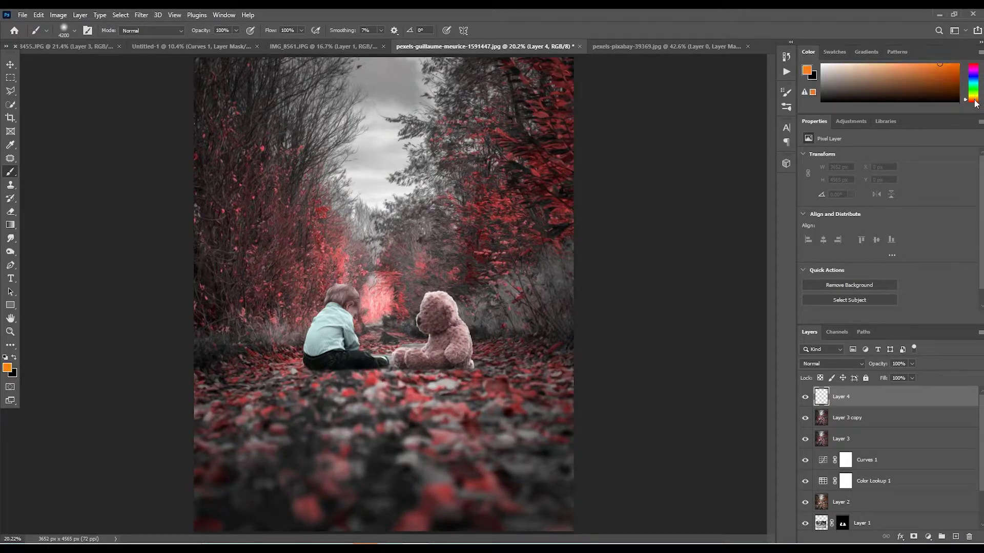
pyautogui.click(934, 64)
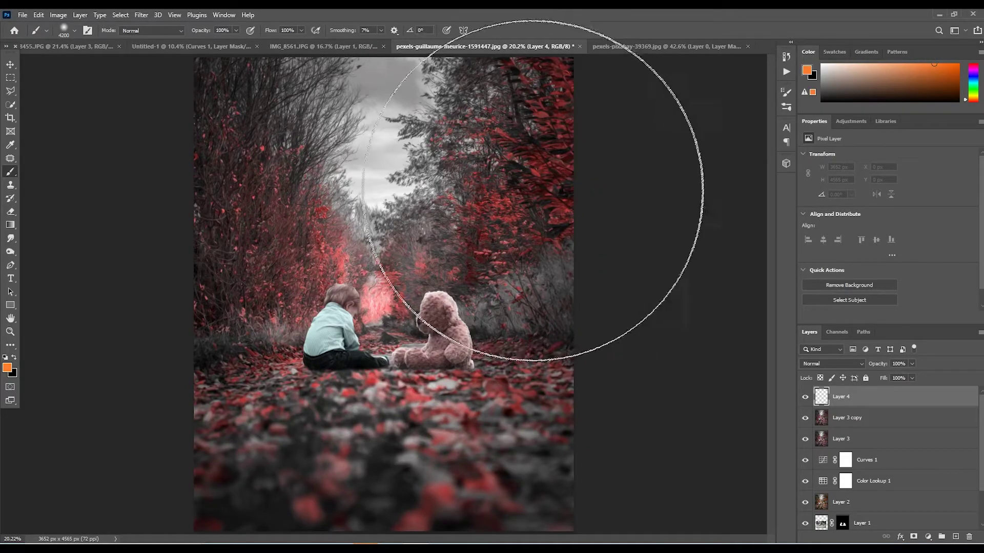
pyautogui.moveTo(589, 77); pyautogui.dragTo(592, 428)
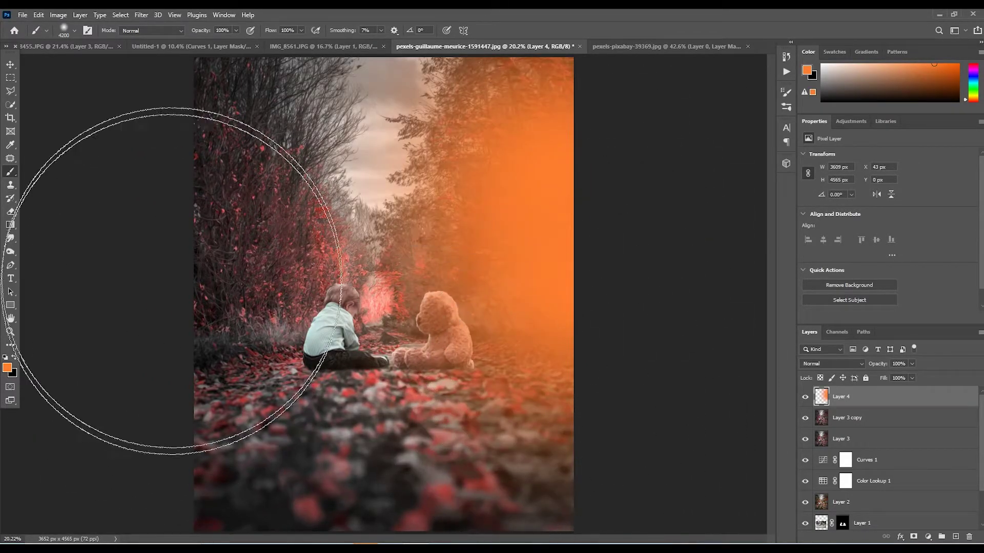
pyautogui.moveTo(165, 128); pyautogui.dragTo(165, 461)
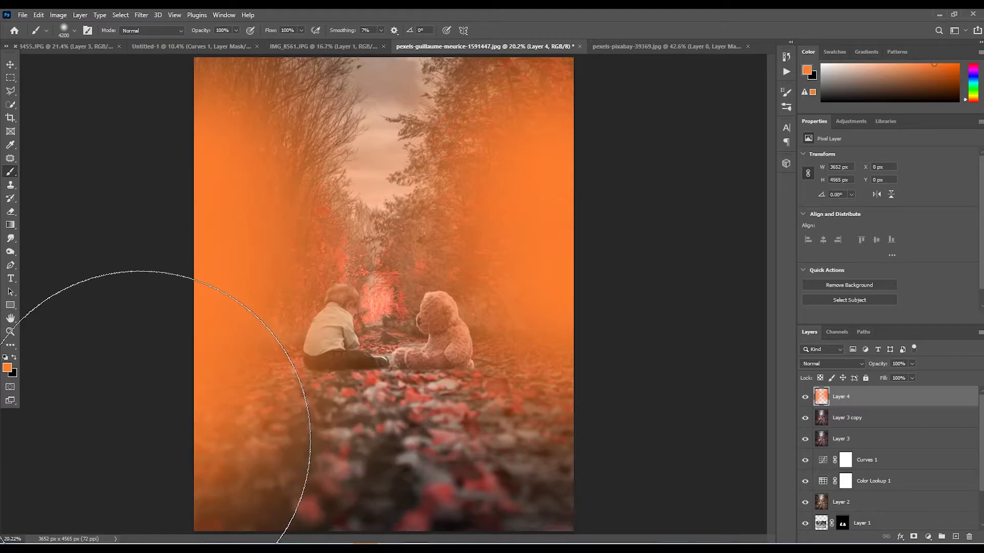
# - Try Layer 4 in Linear Light blending at 43% opacity
pyautogui.click(851, 365)
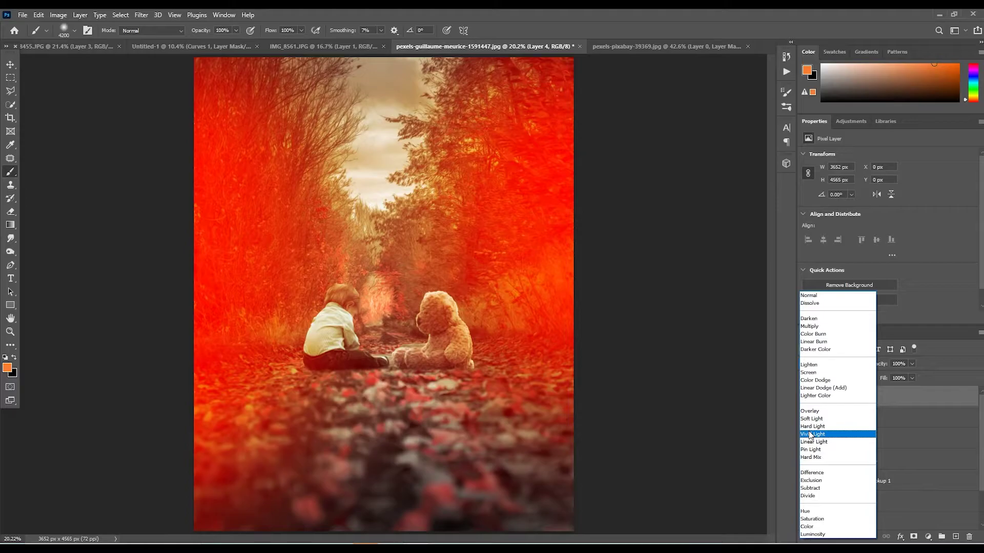
pyautogui.click(811, 442)
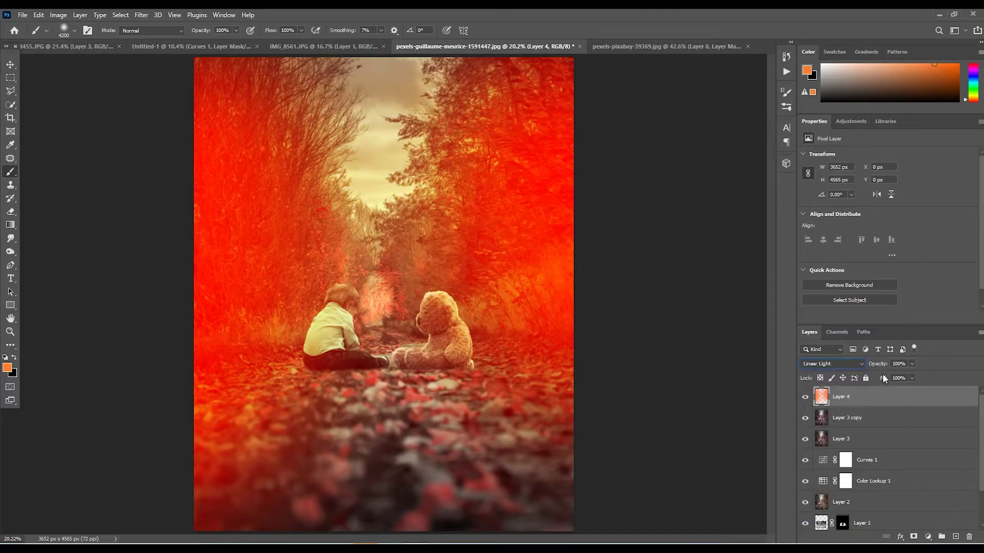
pyautogui.click(912, 363)
pyautogui.moveTo(901, 374); pyautogui.dragTo(892, 378)
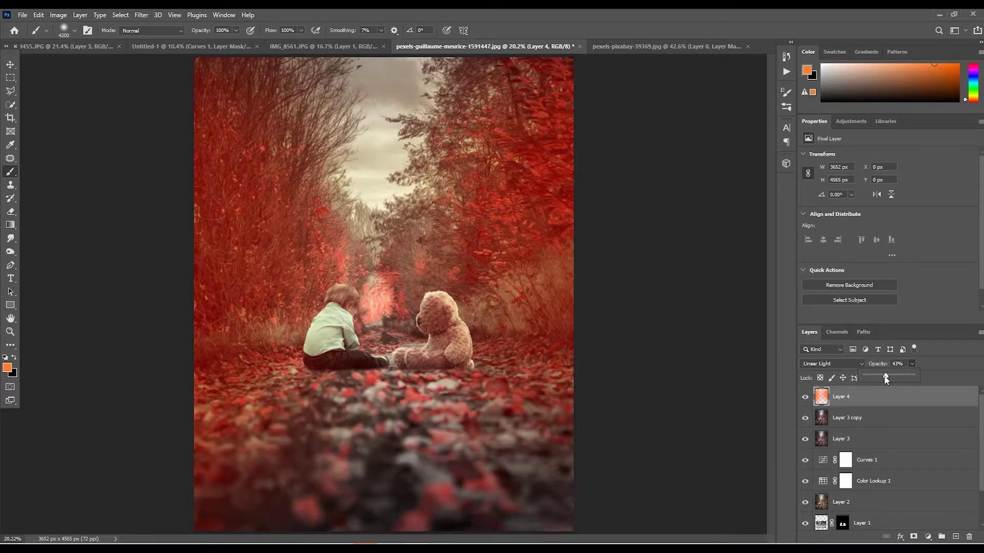
pyautogui.click(367, 512)
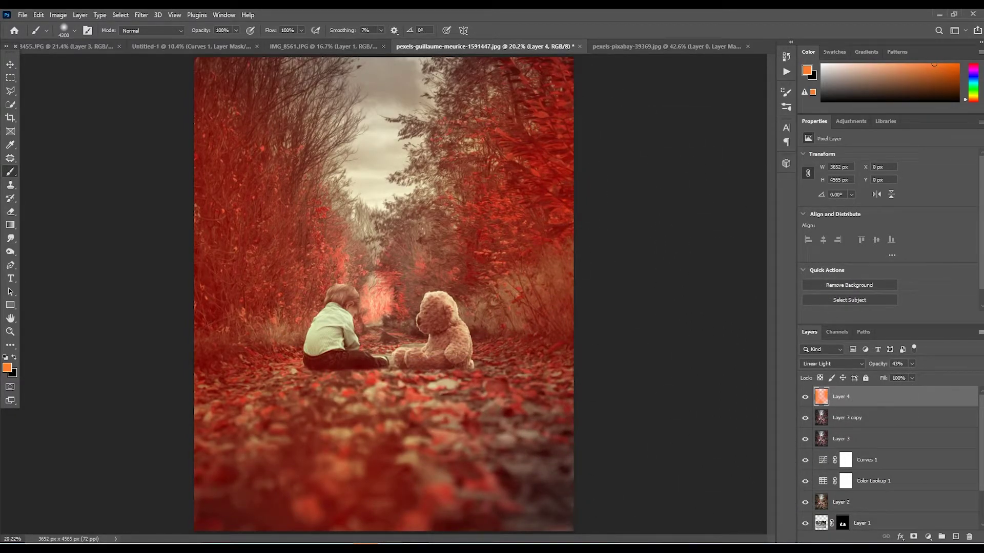
# - Raise Layer 4 to 100% opacity and settle on Screen blending after comparing modes
pyautogui.moveTo(877, 364); pyautogui.dragTo(923, 364)
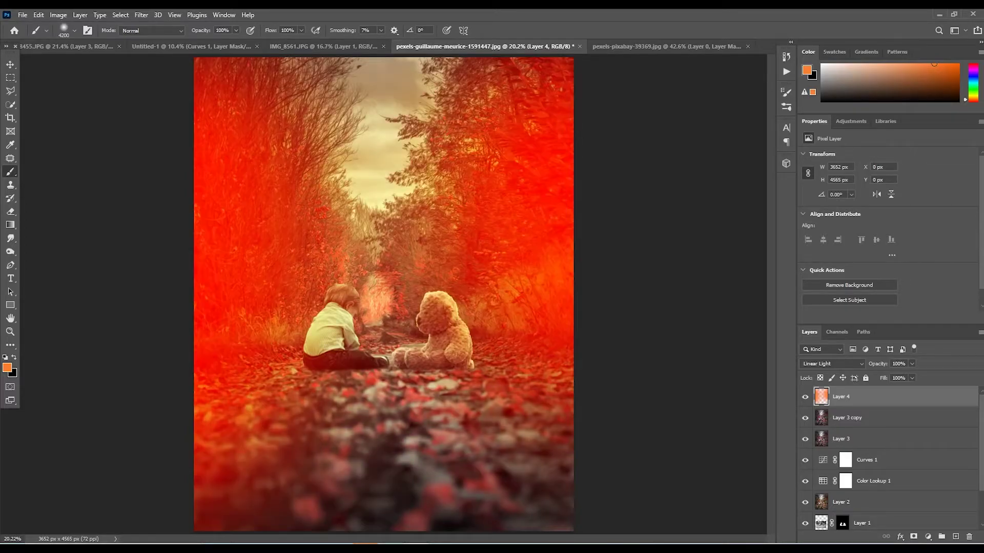
pyautogui.click(850, 364)
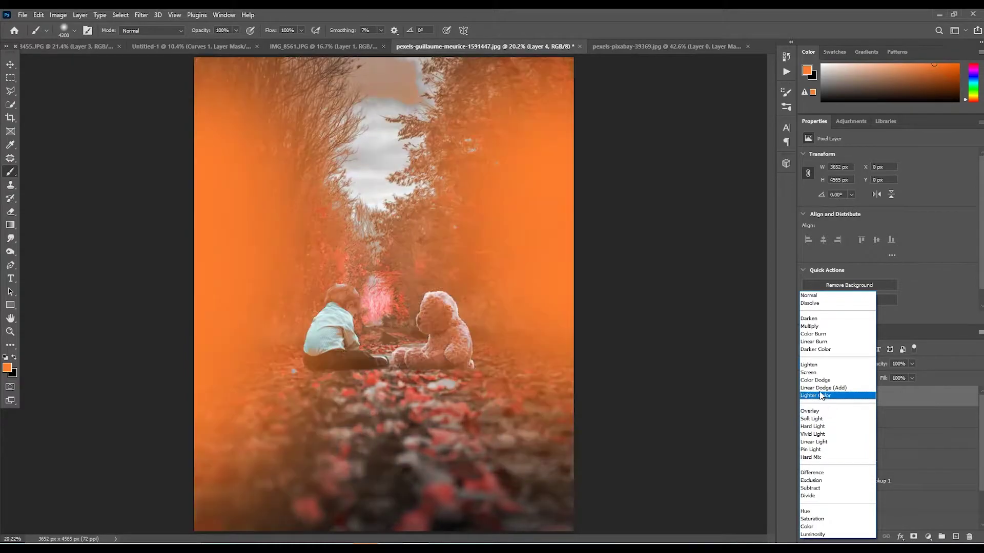
pyautogui.click(815, 374)
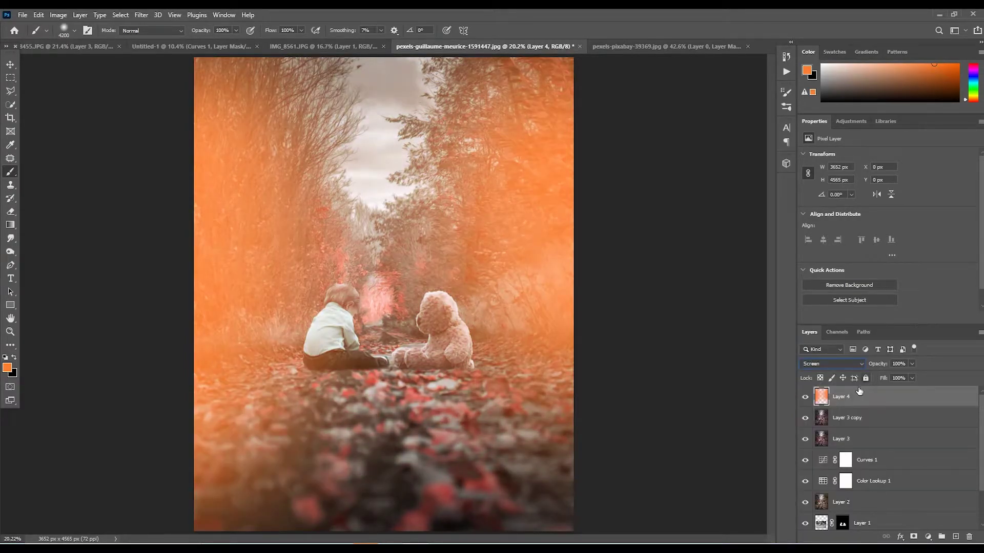
pyautogui.click(859, 363)
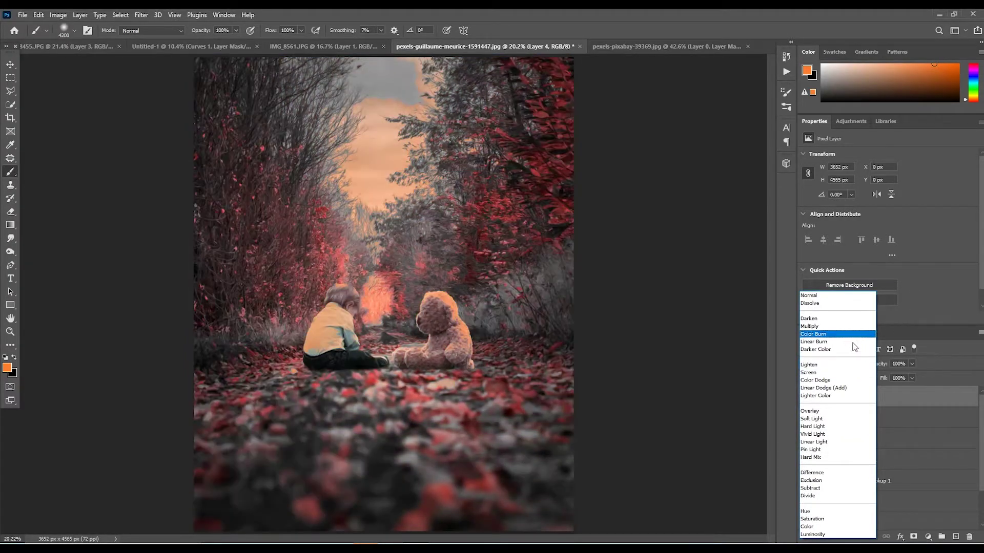
pyautogui.click(840, 373)
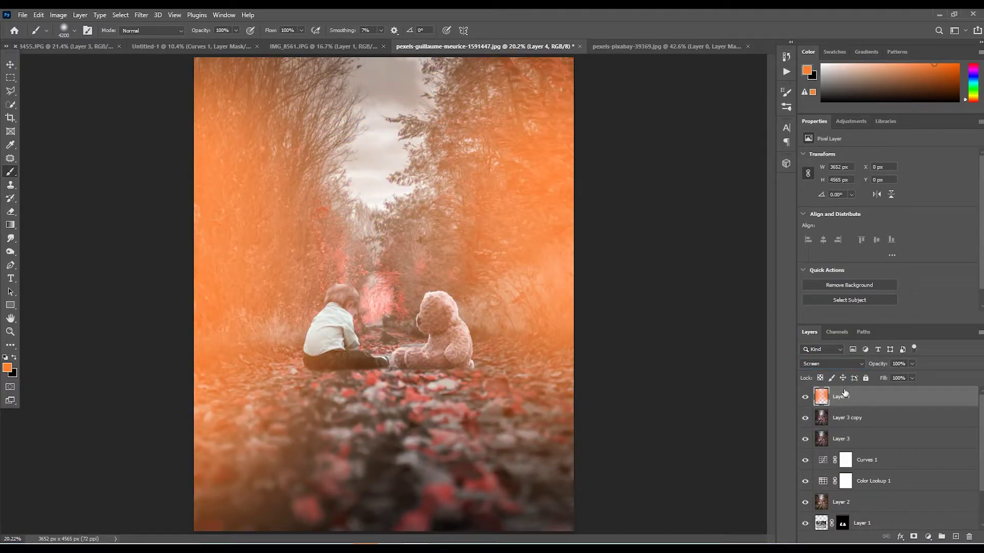
# - Stretch Layer 4 past the left and right edges, nudge it up, and commit
pyautogui.hotkey('ctrl', 't')
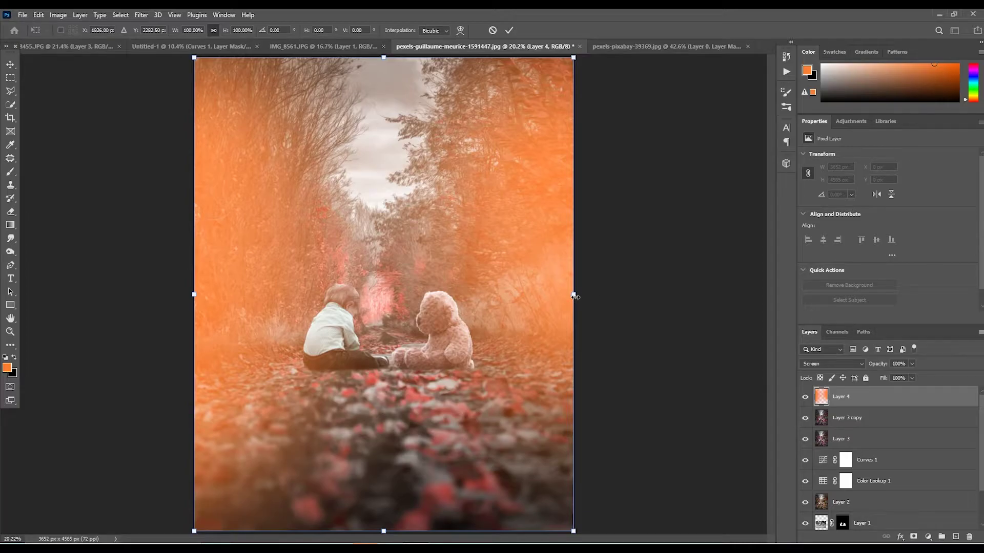
pyautogui.moveTo(575, 295); pyautogui.dragTo(664, 296)
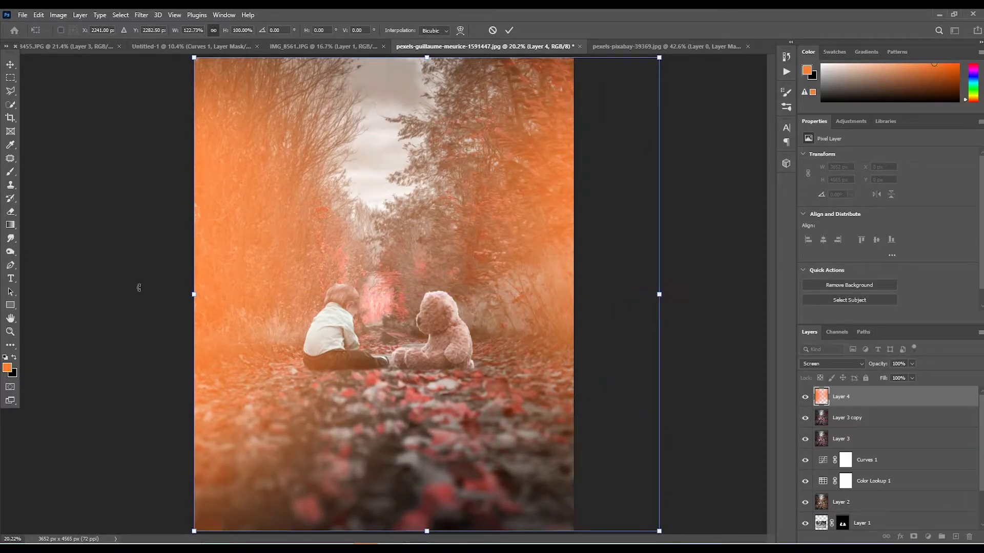
pyautogui.moveTo(188, 296); pyautogui.dragTo(27, 284)
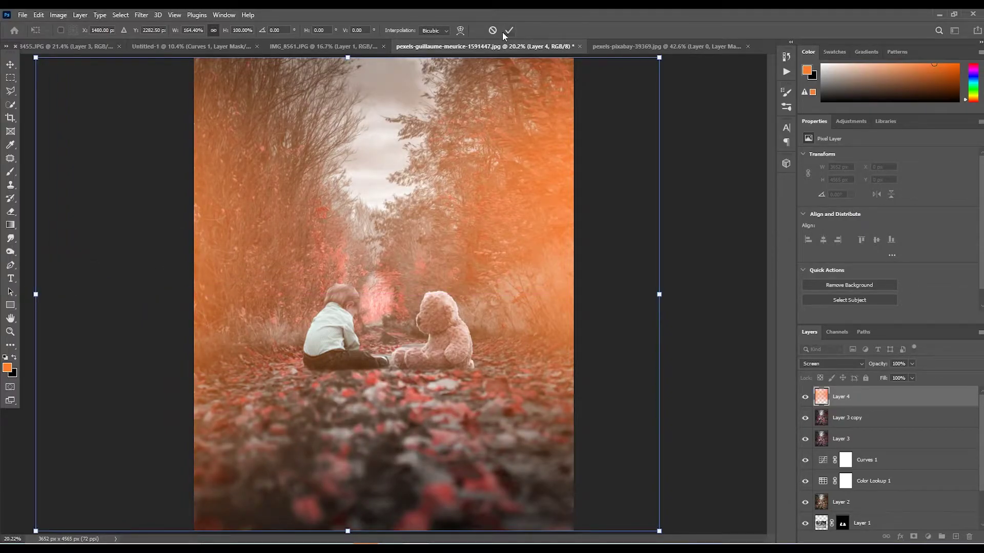
pyautogui.moveTo(454, 152); pyautogui.dragTo(456, 142)
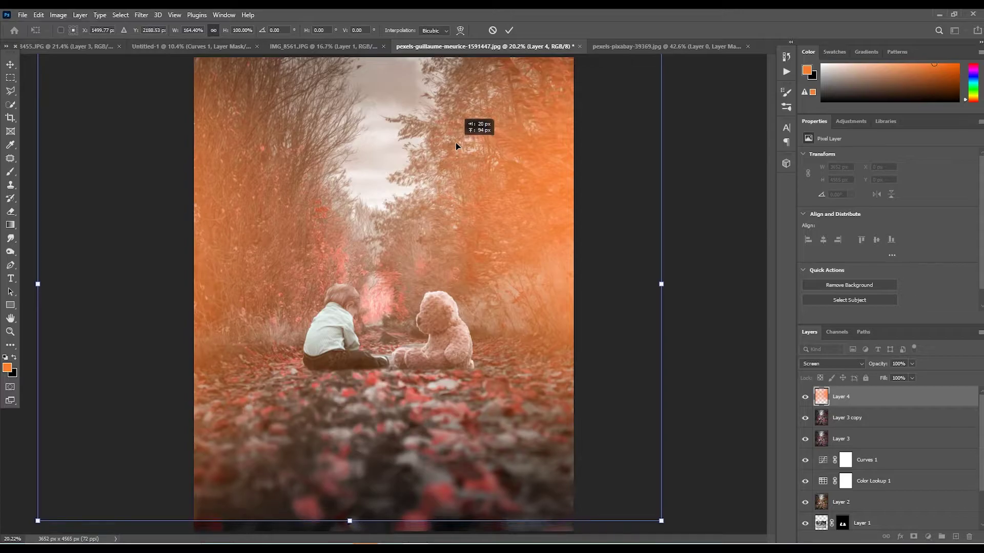
pyautogui.click(507, 35)
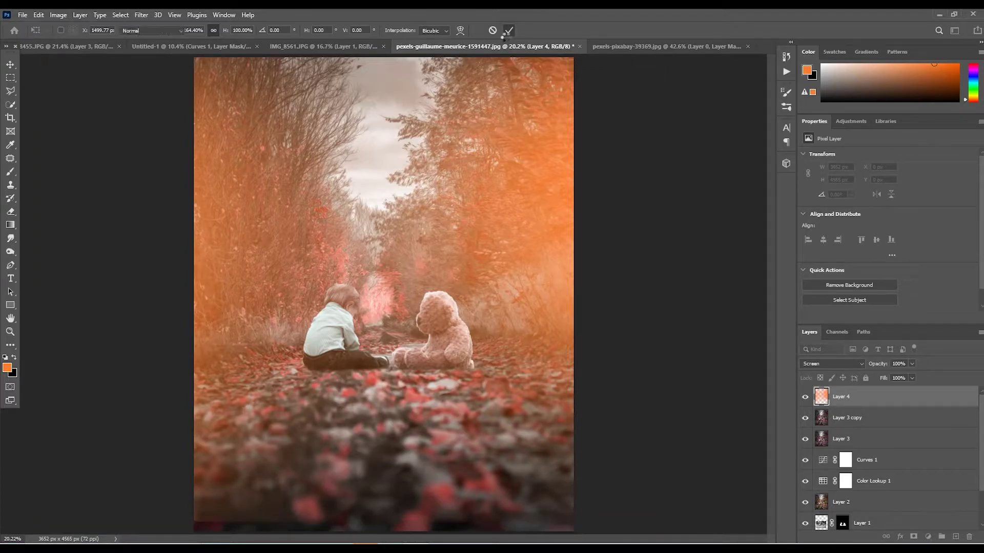
pyautogui.press('b')
# - Stretch Layer 4 down past the bottom edge to 6004 × 4768 px and commit
pyautogui.hotkey('ctrl', 't')
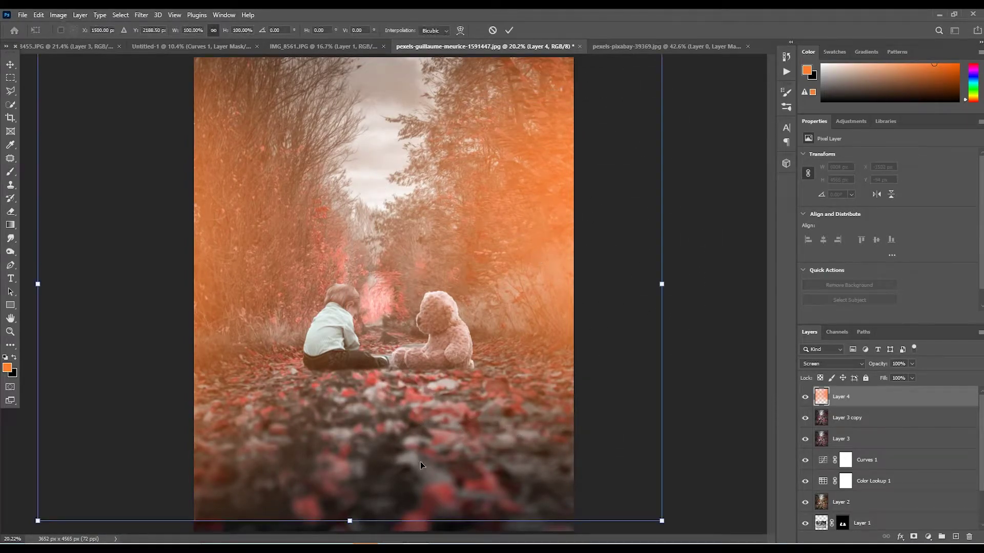
pyautogui.moveTo(348, 521); pyautogui.dragTo(349, 540)
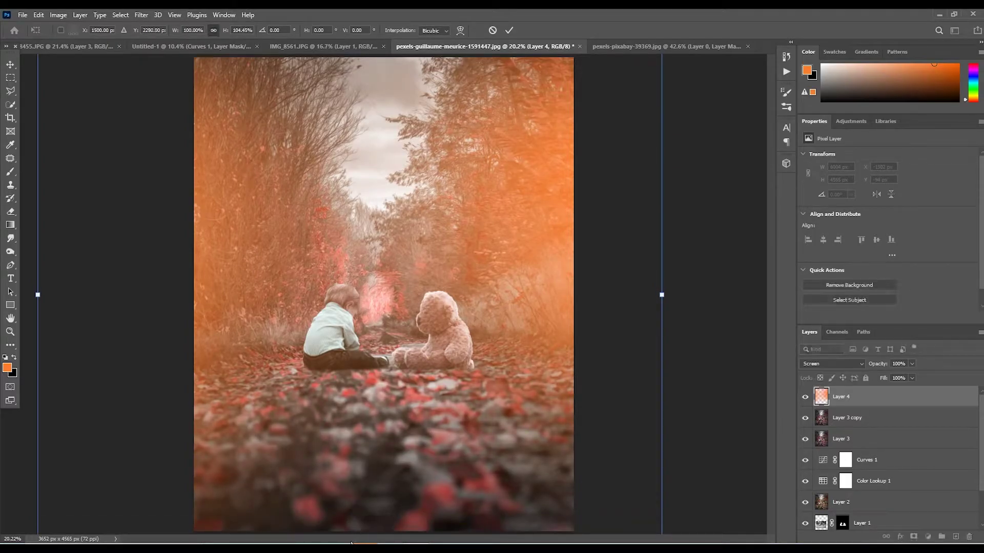
pyautogui.click(508, 34)
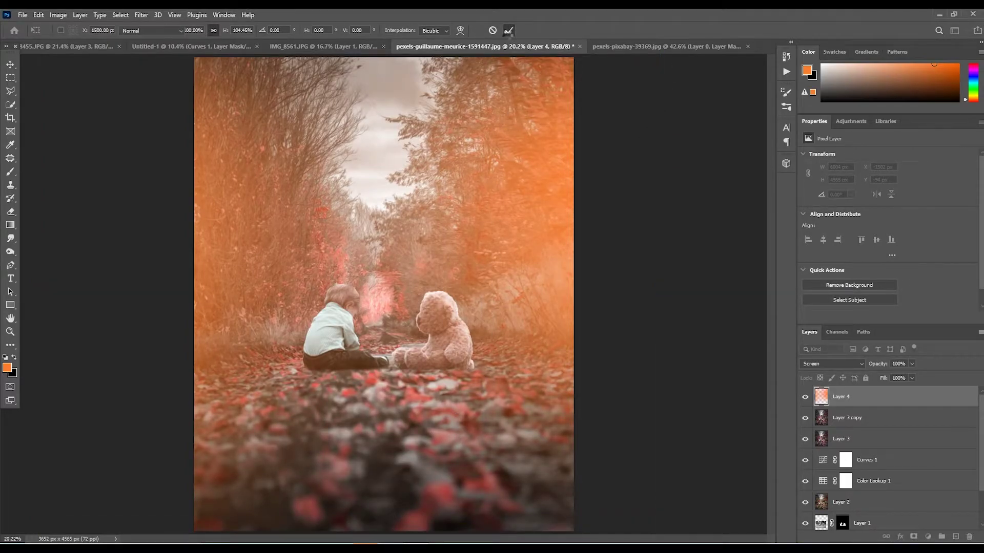
pyautogui.press('b')
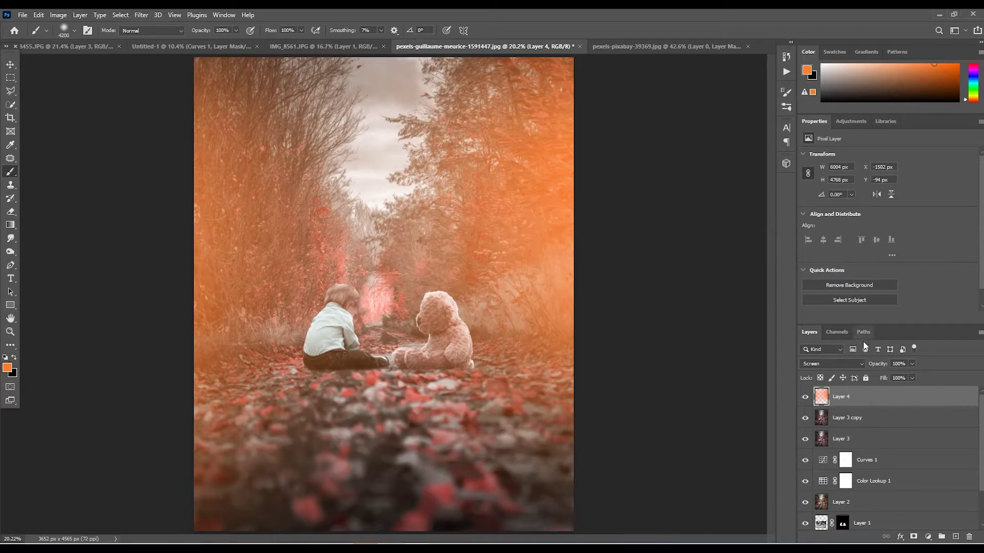
# - Add a layer mask to Layer 4 and set a smaller black brush at 48% opacity
pyautogui.click(914, 537)
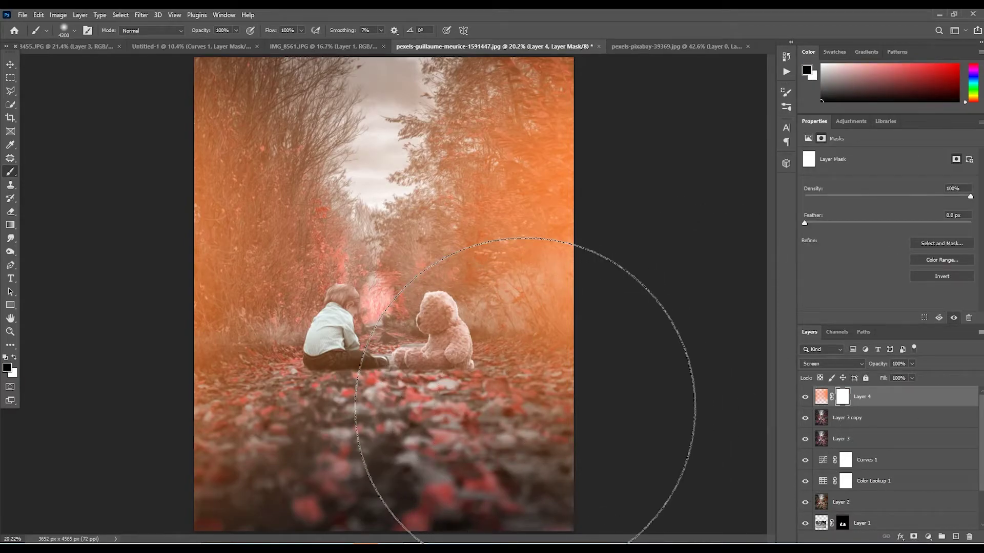
pyautogui.press('[')
pyautogui.press('[')
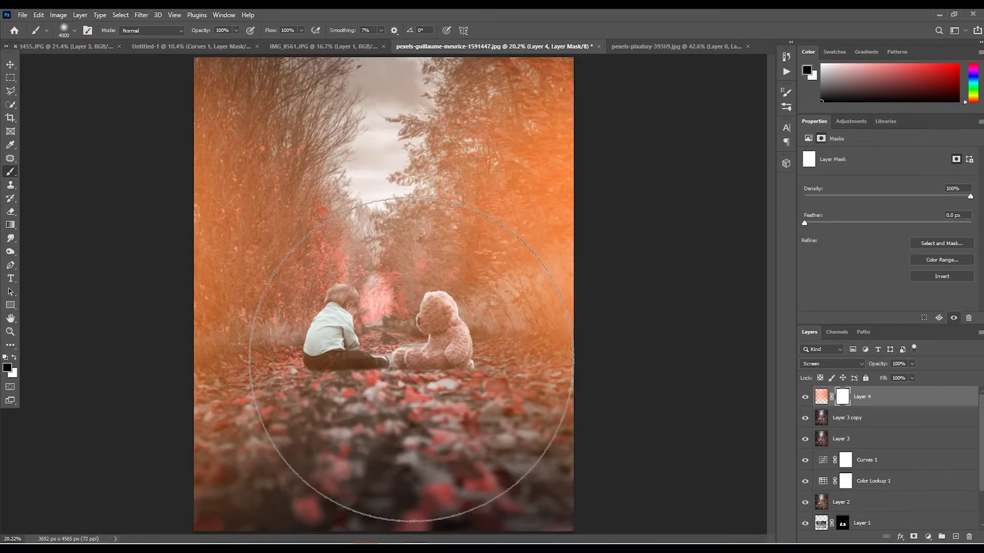
pyautogui.press('Return')
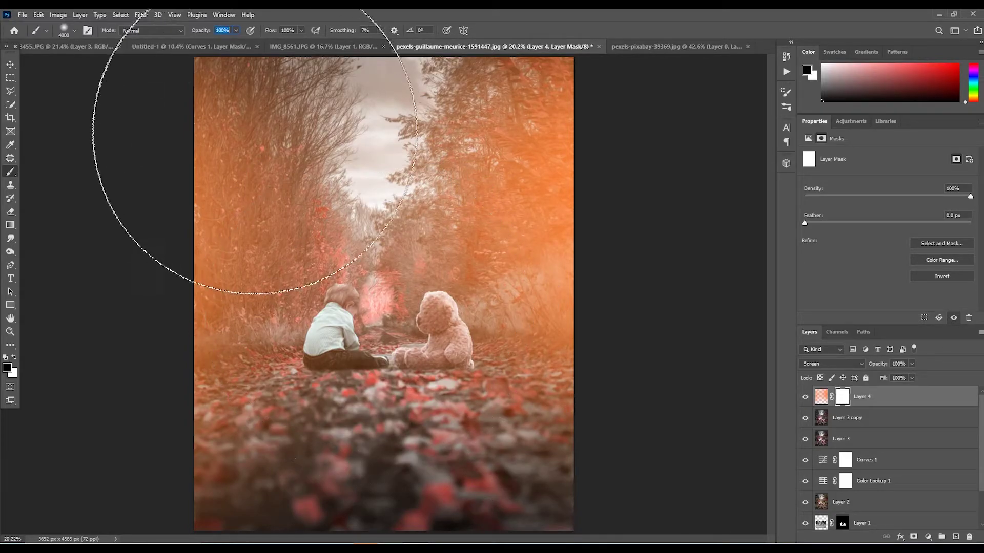
pyautogui.press('Escape')
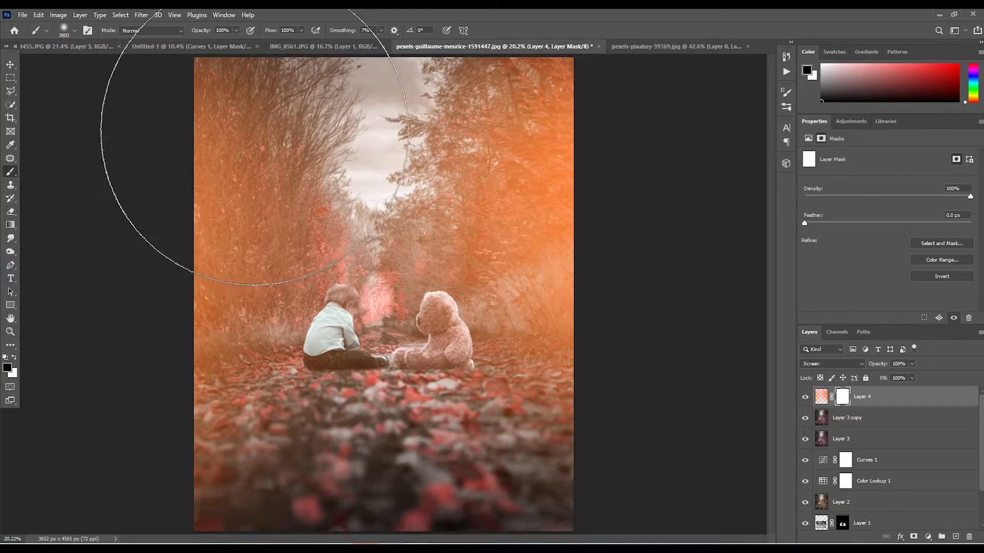
pyautogui.press('[')
pyautogui.press('[')
pyautogui.press('[')
pyautogui.press('[')
pyautogui.press('[')
pyautogui.press('[')
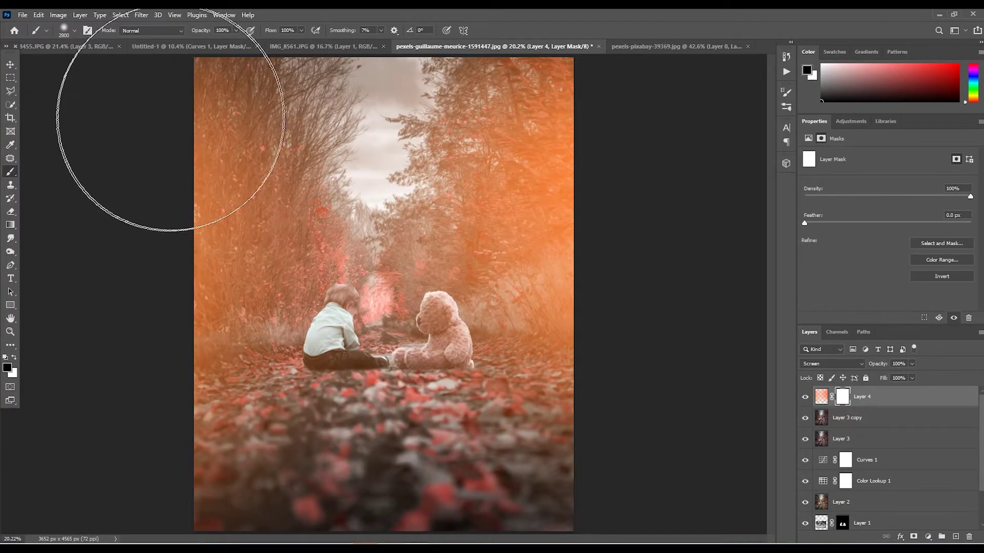
pyautogui.click(236, 31)
pyautogui.click(214, 43)
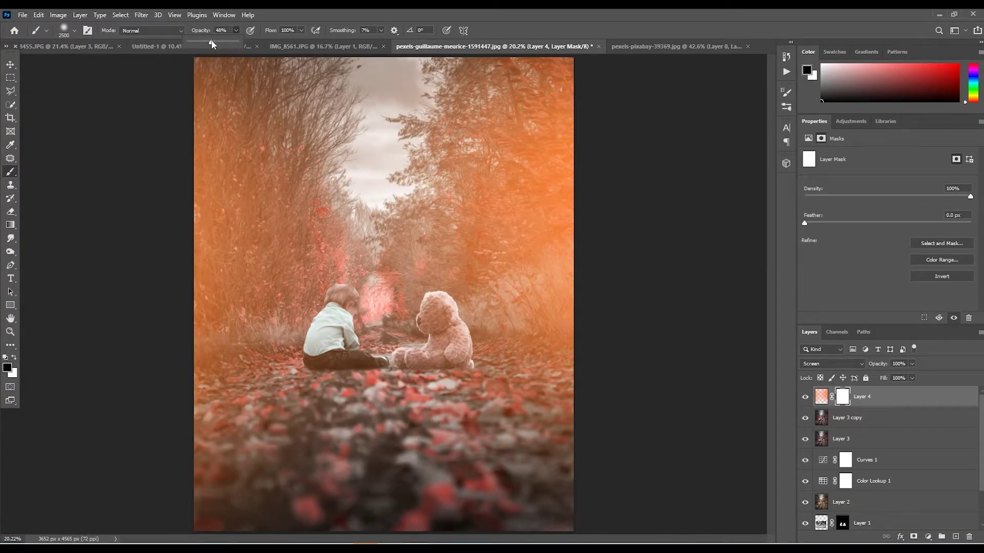
pyautogui.click(237, 30)
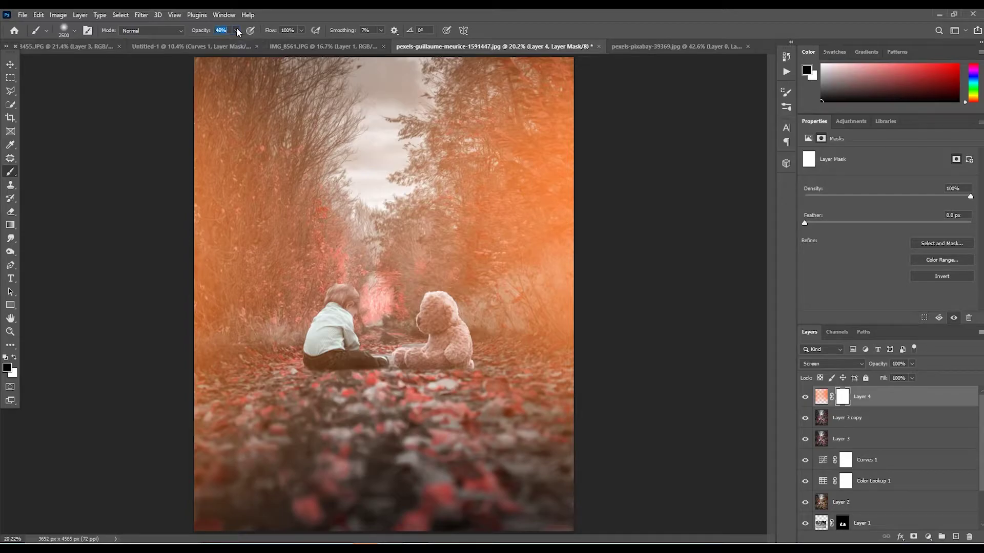
pyautogui.press('[')
pyautogui.press('[')
pyautogui.press('[')
pyautogui.press('[')
pyautogui.press('[')
pyautogui.press('[')
# - Paint on the mask to fade the orange around the child and teddy bear
pyautogui.click(388, 333)
pyautogui.moveTo(388, 333)
pyautogui.mouseDown()
pyautogui.moveTo(405, 332)
pyautogui.moveTo(307, 307)
pyautogui.mouseUp()
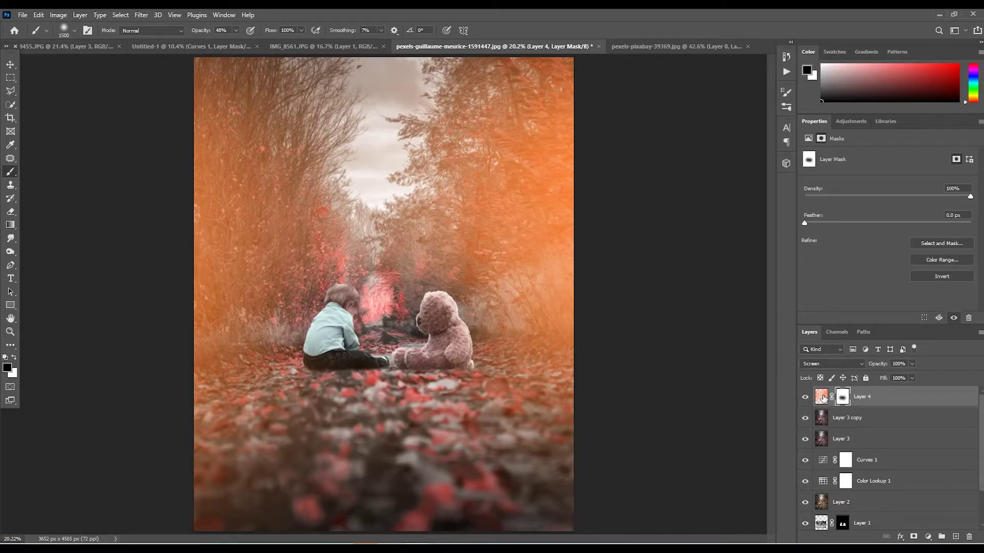
pyautogui.click(821, 397)
pyautogui.click(141, 15)
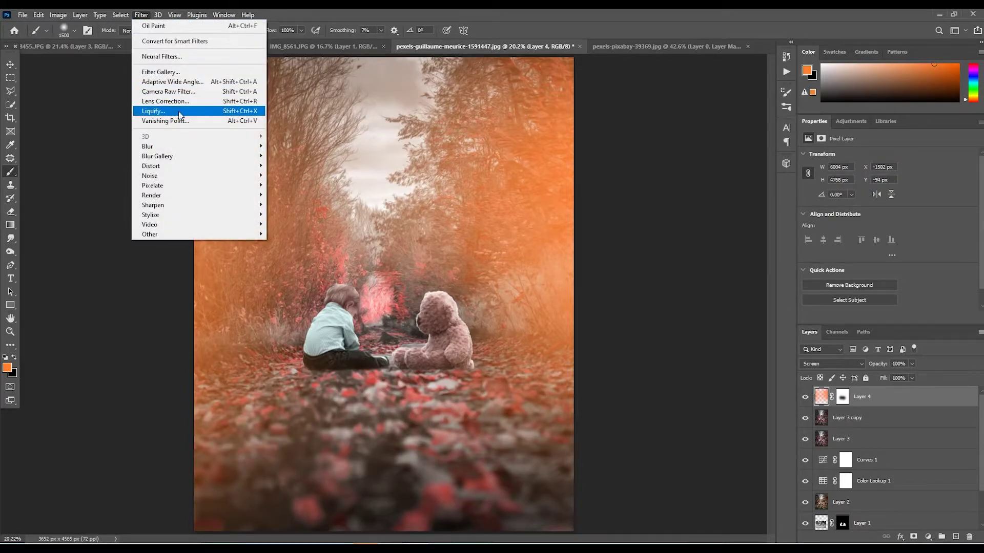
pyautogui.moveTo(185, 146)
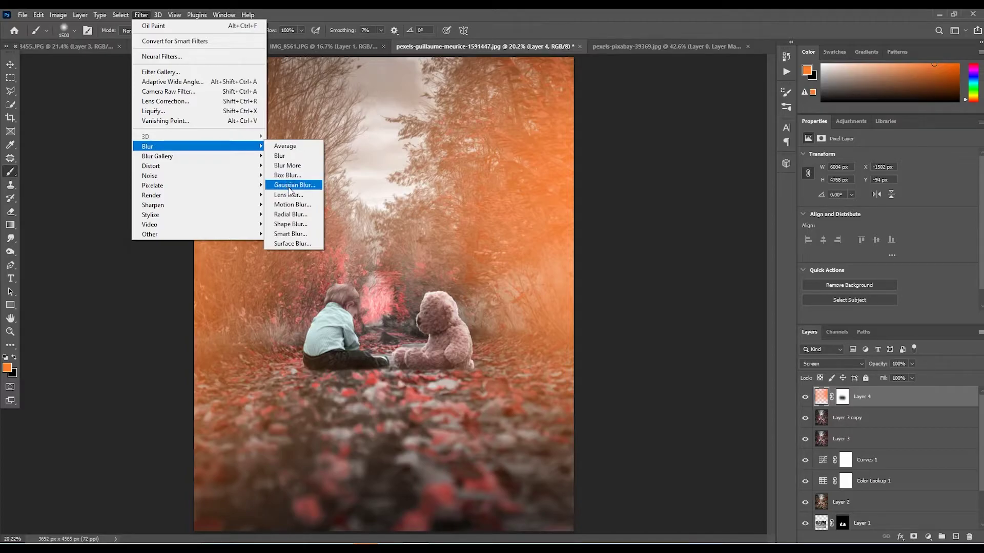
# - Blur Layer 4's orange glow with an 84.1-pixel Gaussian Blur radius
pyautogui.click(287, 185)
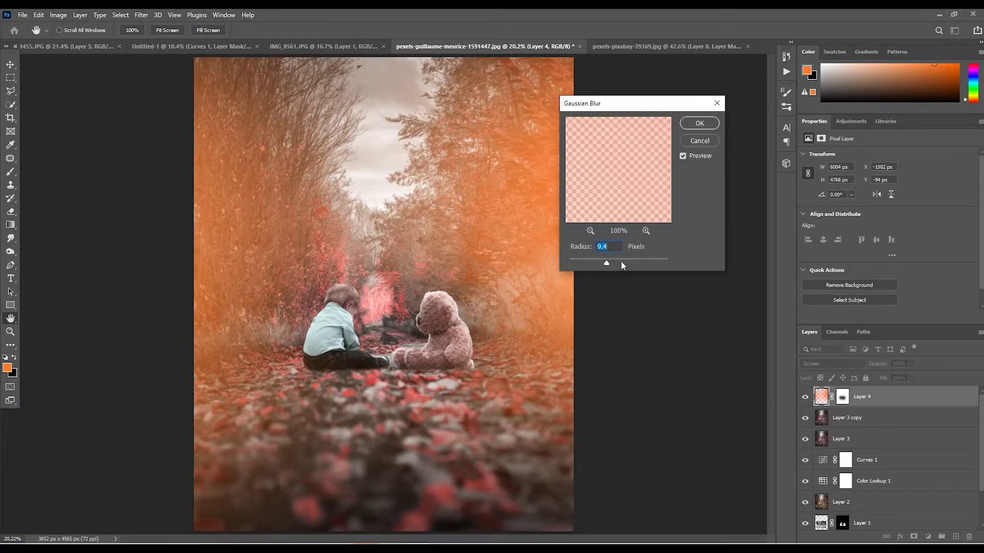
pyautogui.moveTo(614, 262); pyautogui.dragTo(624, 264)
pyautogui.moveTo(623, 105); pyautogui.dragTo(674, 83)
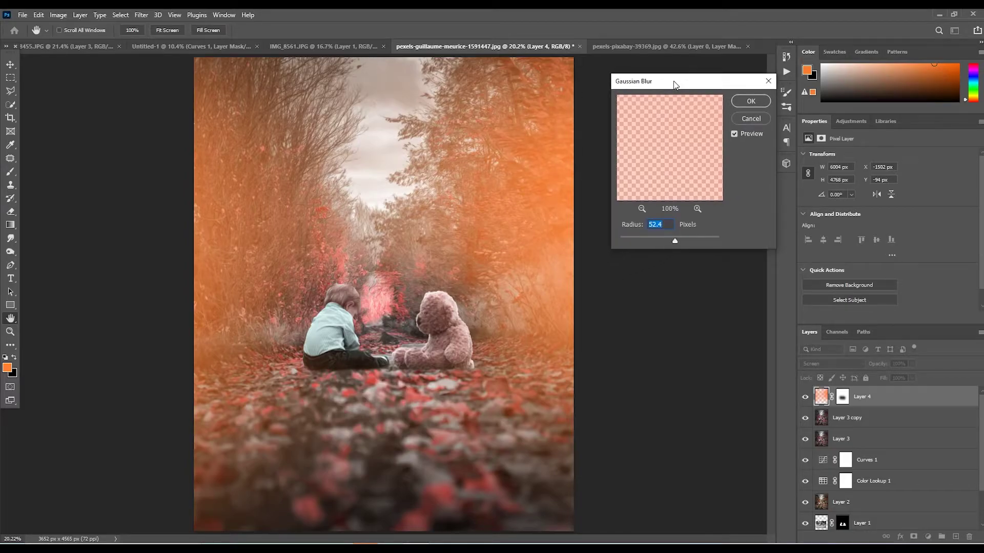
pyautogui.click(642, 209)
pyautogui.click(642, 209)
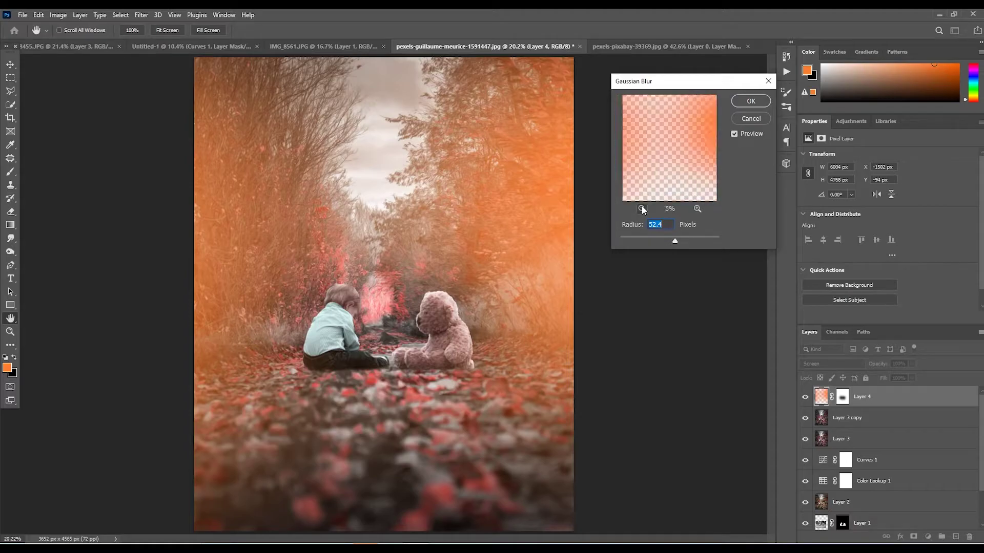
pyautogui.click(695, 236)
pyautogui.click(623, 237)
pyautogui.click(745, 103)
pyautogui.press('b')
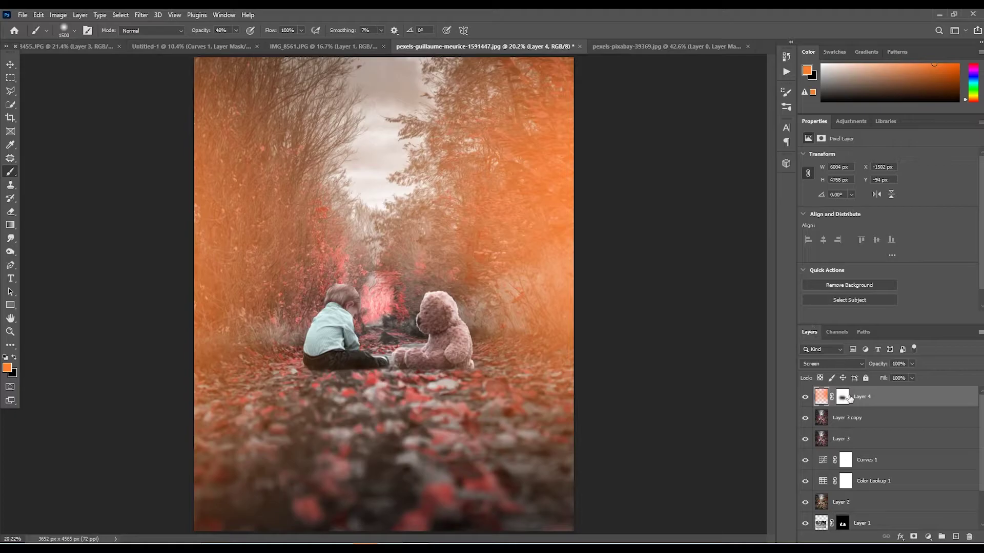
# - Switch Layer 4 to Overlay blending and add a new layer with a slightly different orange
pyautogui.click(850, 364)
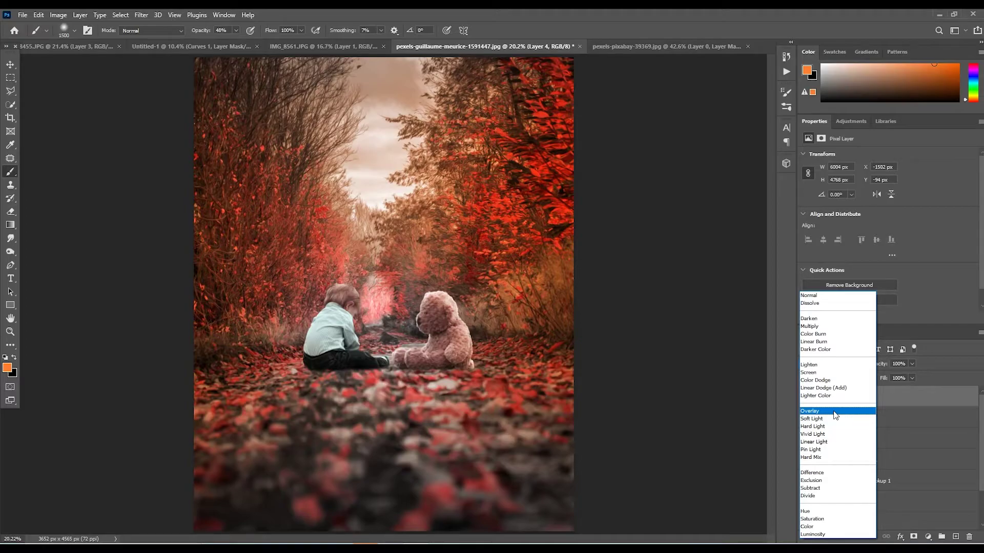
pyautogui.click(835, 412)
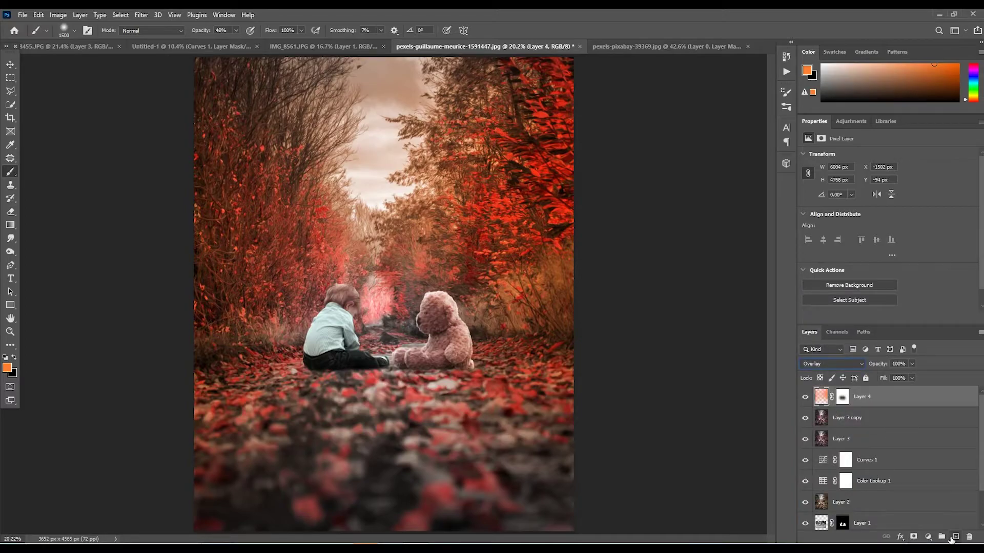
pyautogui.click(953, 537)
pyautogui.moveTo(920, 69); pyautogui.dragTo(912, 63)
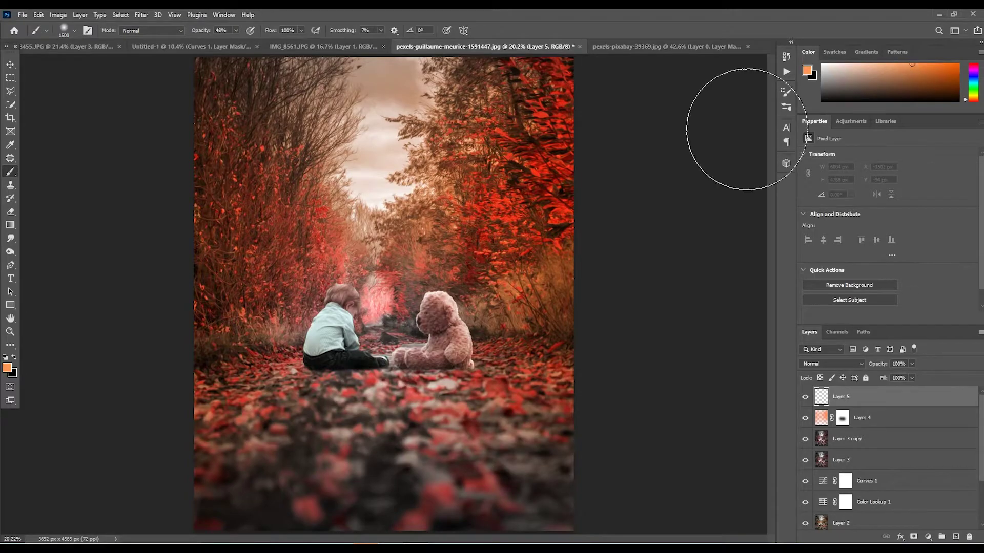
# - Enlarge the brush to about 2300 px and paint warm orange over the trees on both sides
pyautogui.press(']')
pyautogui.press(']')
pyautogui.press(']')
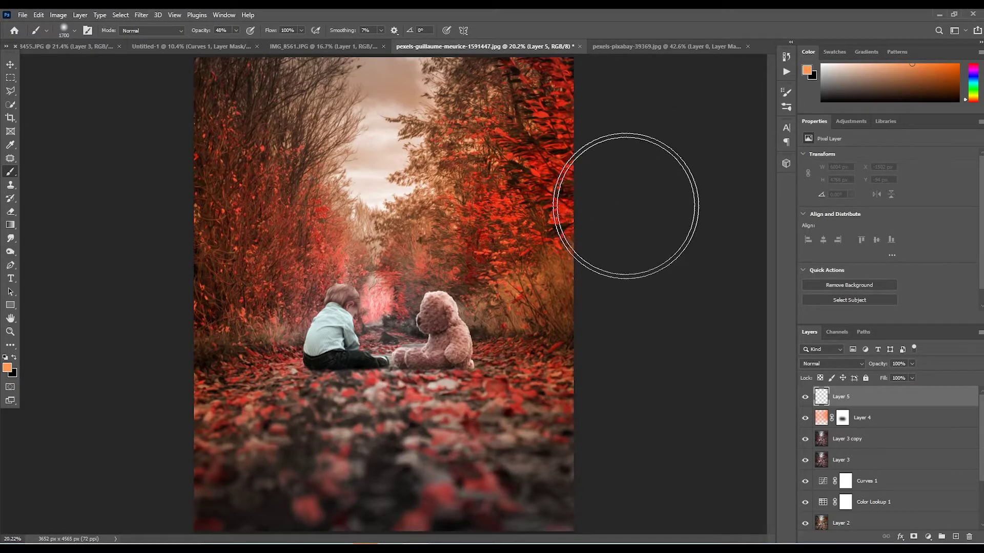
pyautogui.press(']')
pyautogui.press(']')
pyautogui.press(']')
pyautogui.press(']')
pyautogui.press(']')
pyautogui.moveTo(575, 102)
pyautogui.mouseDown()
pyautogui.moveTo(571, 424)
pyautogui.moveTo(461, 455)
pyautogui.mouseUp()
pyautogui.moveTo(192, 107); pyautogui.dragTo(136, 487)
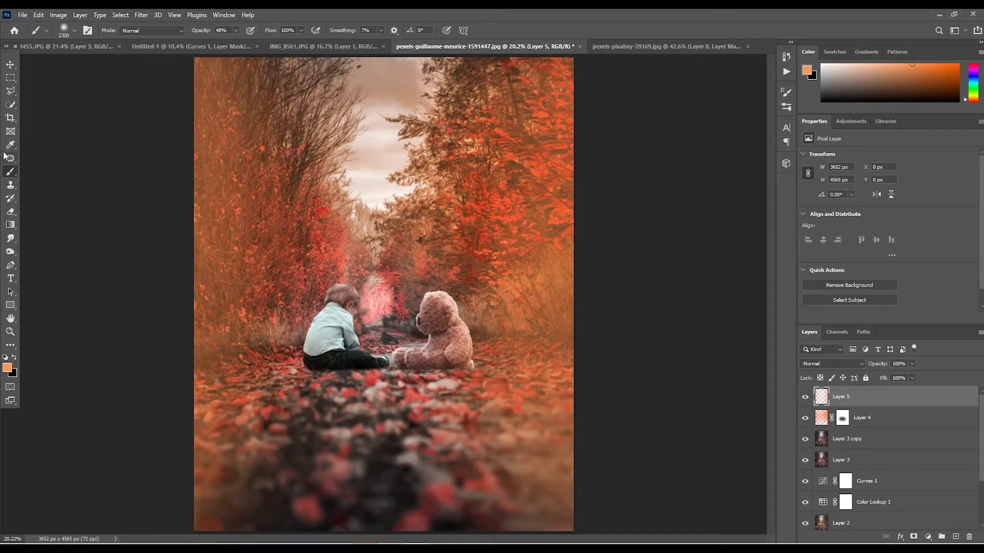
pyautogui.click(843, 367)
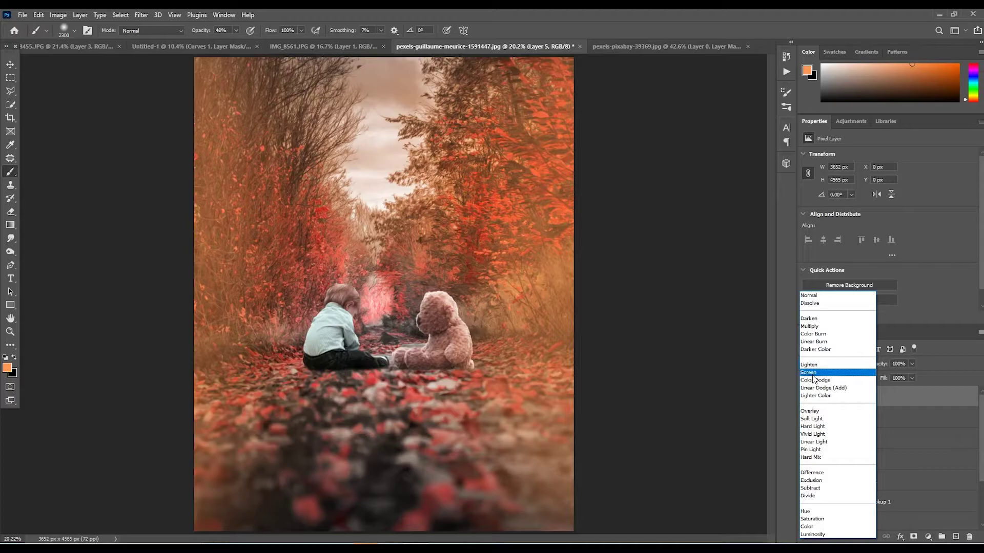
# - Set Layer 5 to Screen, discard a trial Color Lookup layer, and stamp all visible layers into Layer 6
pyautogui.click(814, 373)
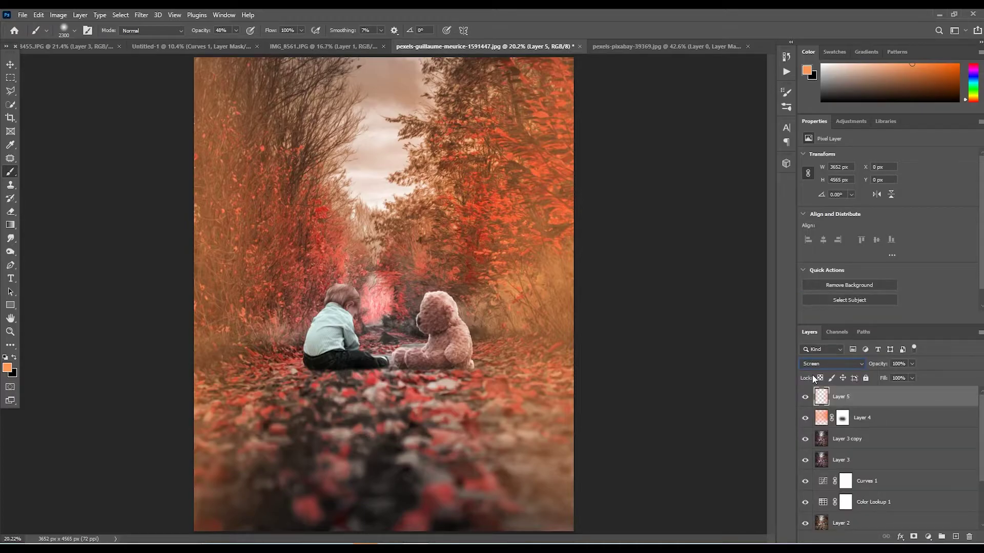
pyautogui.click(927, 537)
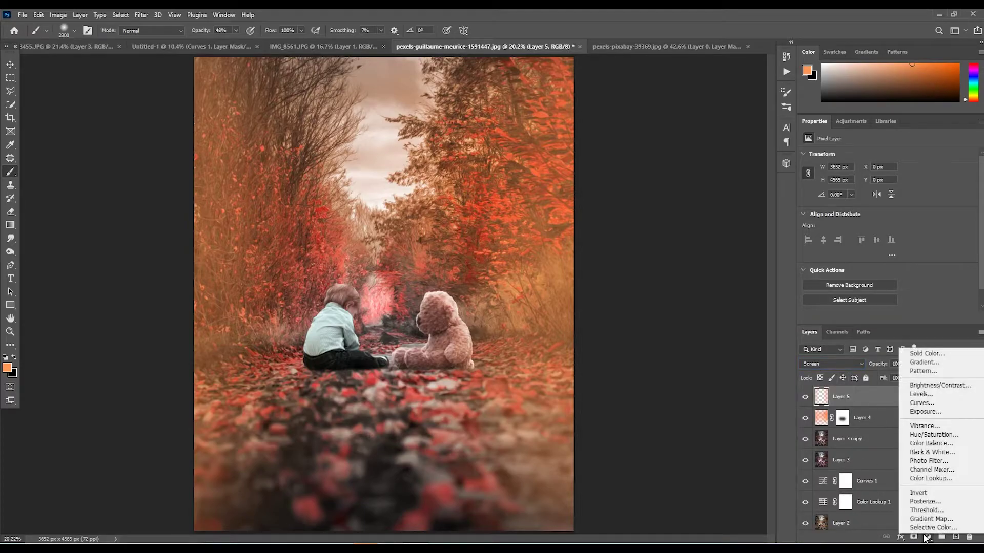
pyautogui.click(931, 478)
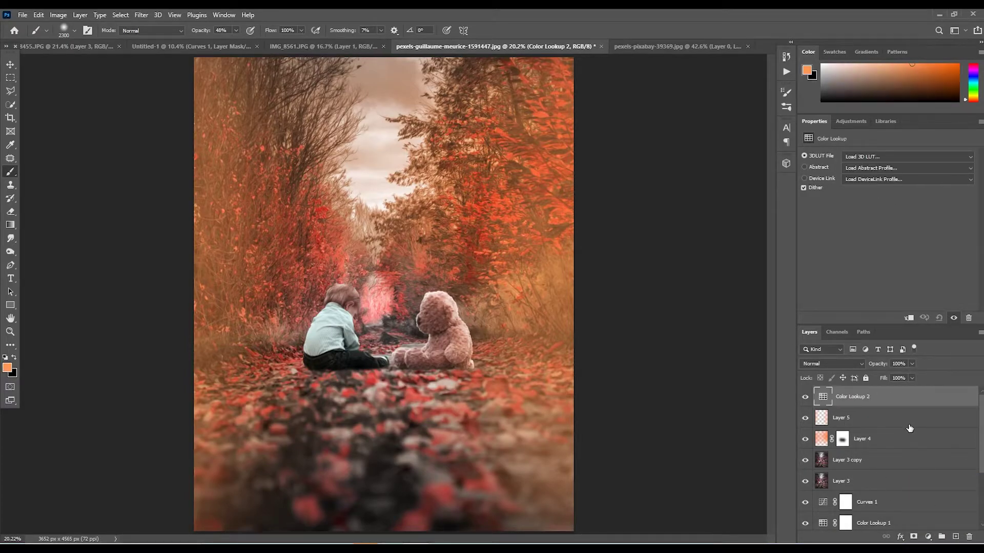
pyautogui.press('Delete')
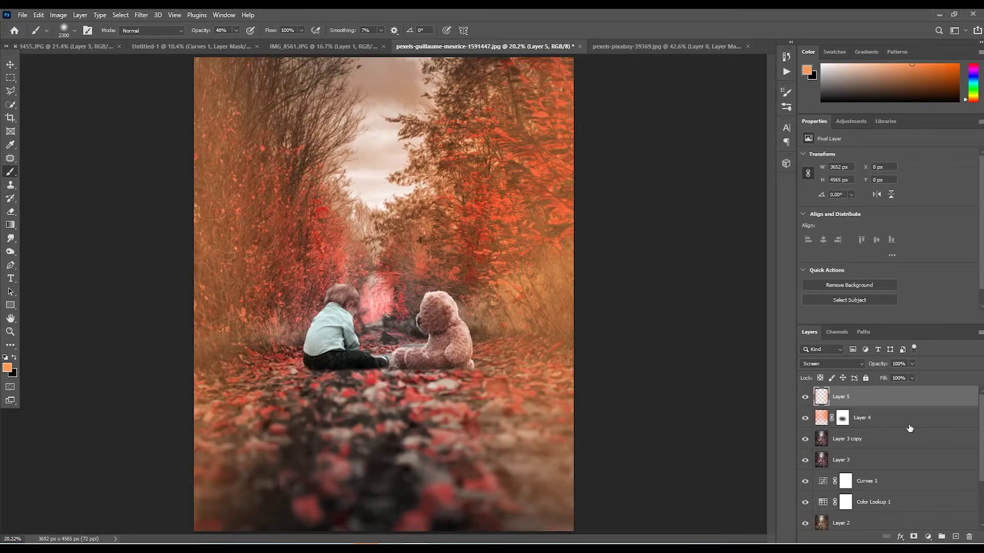
pyautogui.hotkey('ctrl', 'shift', 'alt', 'e')
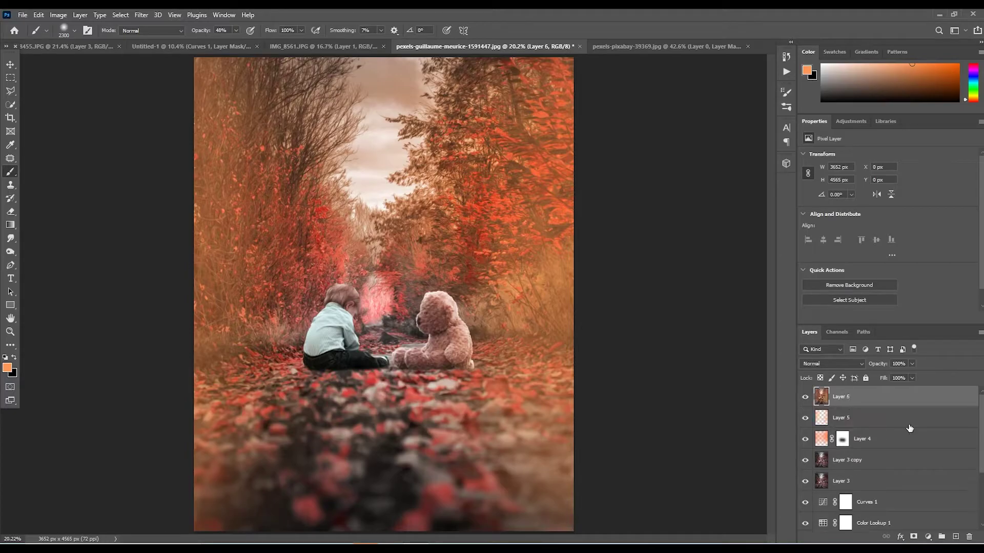
pyautogui.click(141, 15)
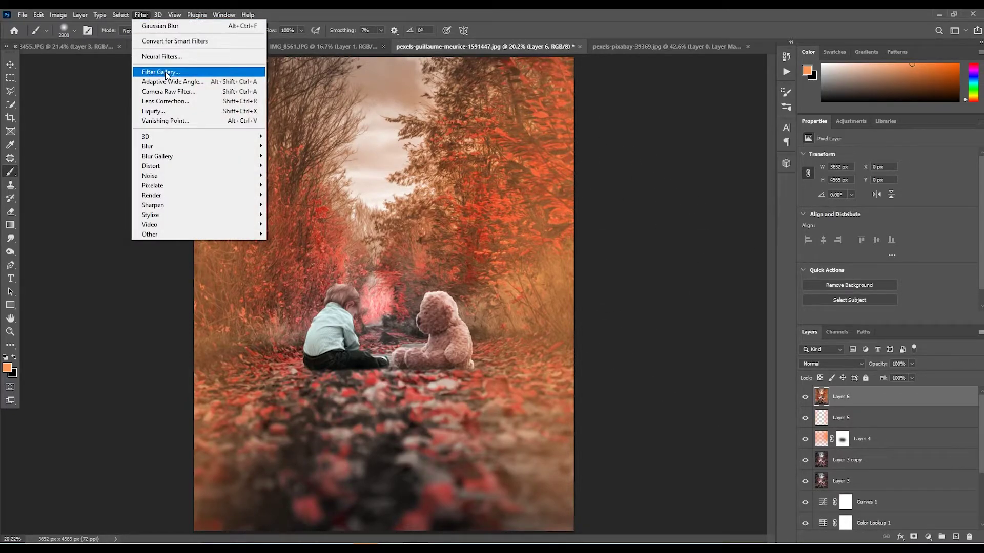
# - In Camera Raw's HSL mixer, desaturate reds, greens and blues and boost oranges
pyautogui.click(168, 91)
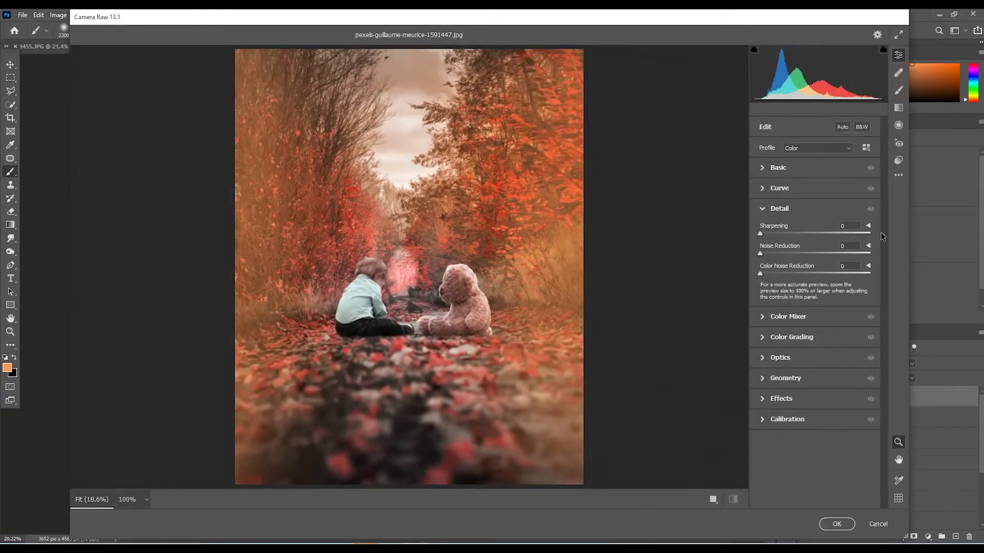
pyautogui.click(765, 211)
pyautogui.click(761, 250)
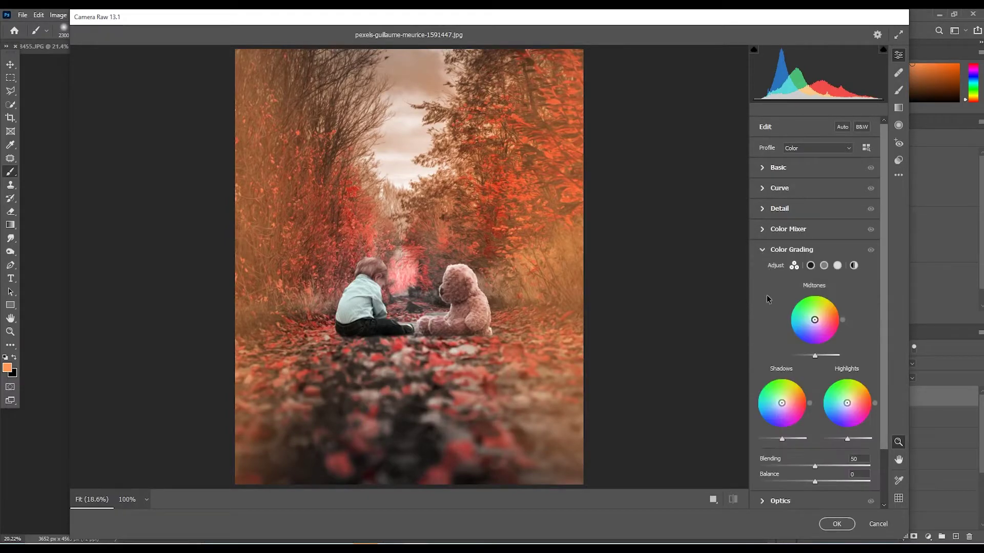
pyautogui.click(764, 248)
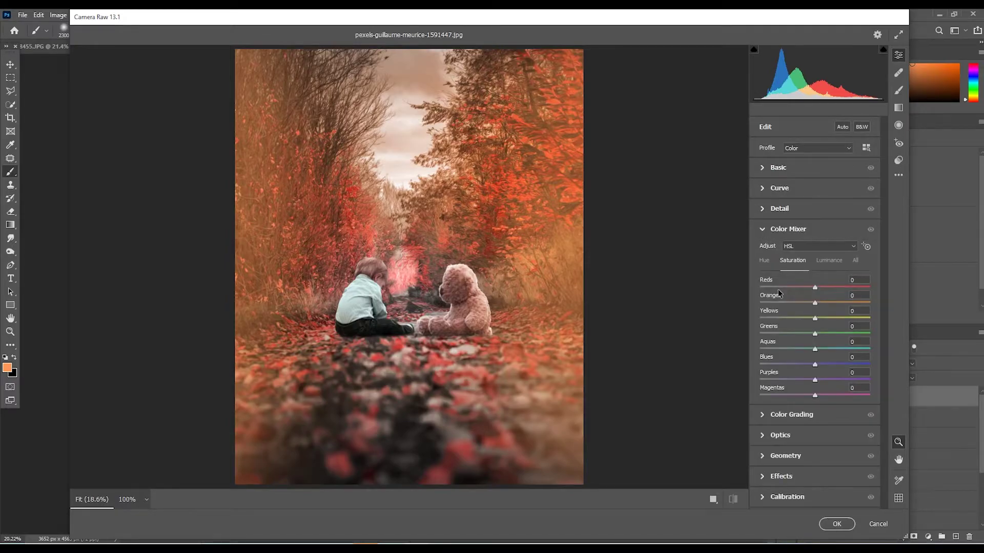
pyautogui.moveTo(814, 288); pyautogui.dragTo(783, 287)
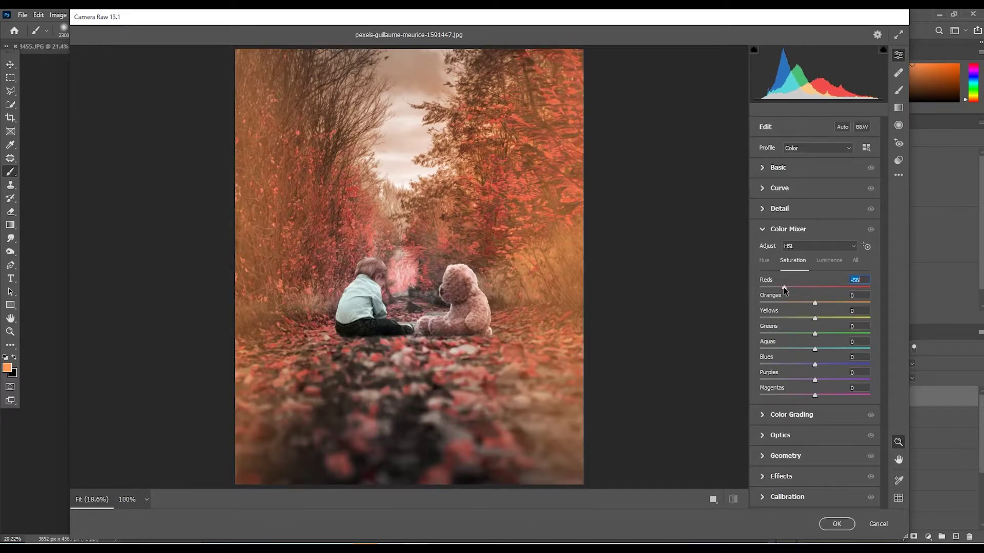
pyautogui.moveTo(815, 303); pyautogui.dragTo(829, 300)
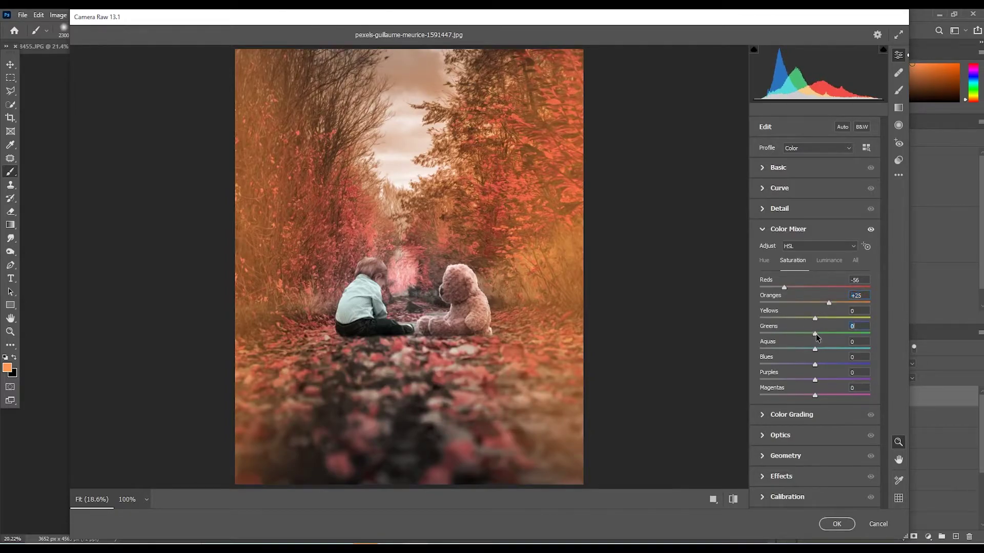
pyautogui.moveTo(816, 334); pyautogui.dragTo(793, 334)
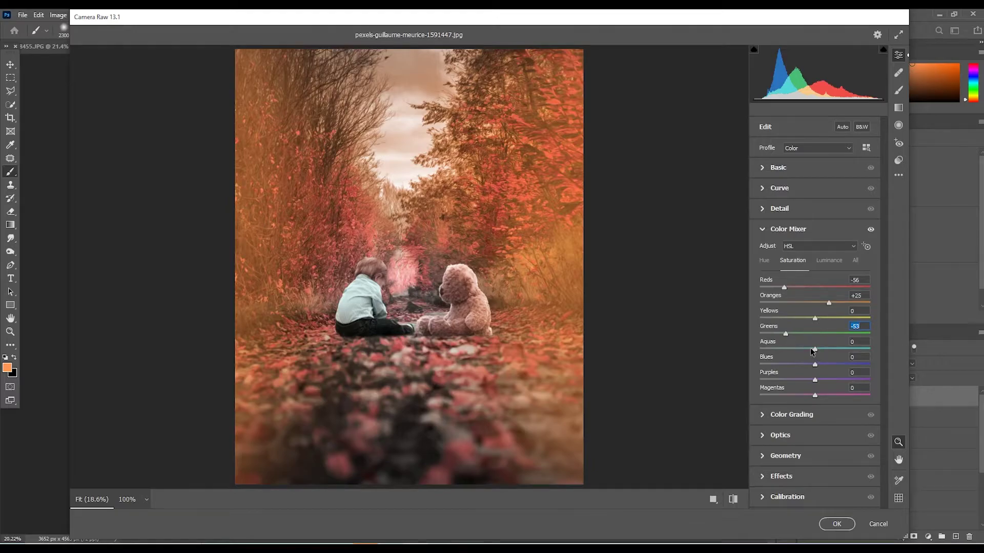
pyautogui.moveTo(815, 362); pyautogui.dragTo(810, 363)
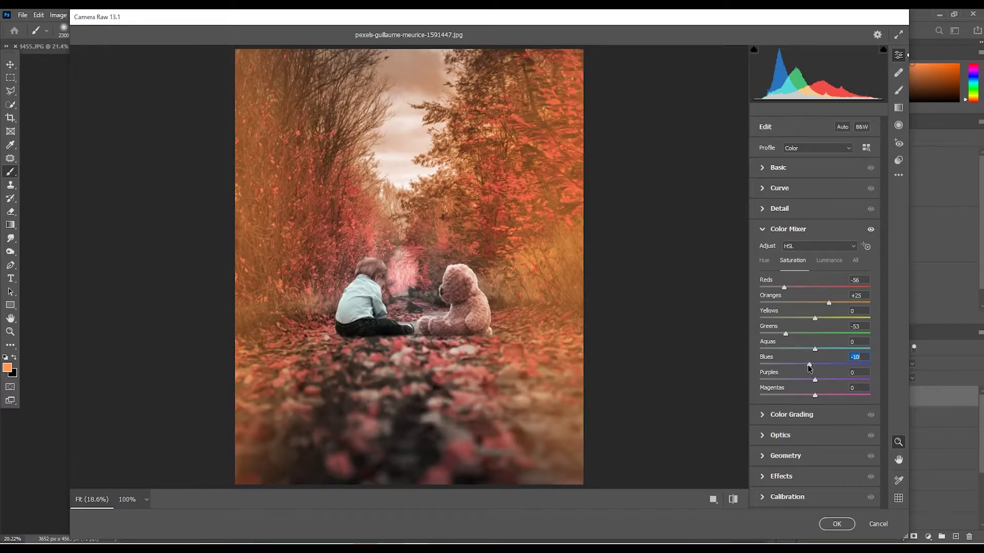
pyautogui.moveTo(810, 363); pyautogui.dragTo(806, 365)
# - Darken the reds' luminance, nudge the reds' hue slightly, and apply the Camera Raw grade
pyautogui.click(828, 259)
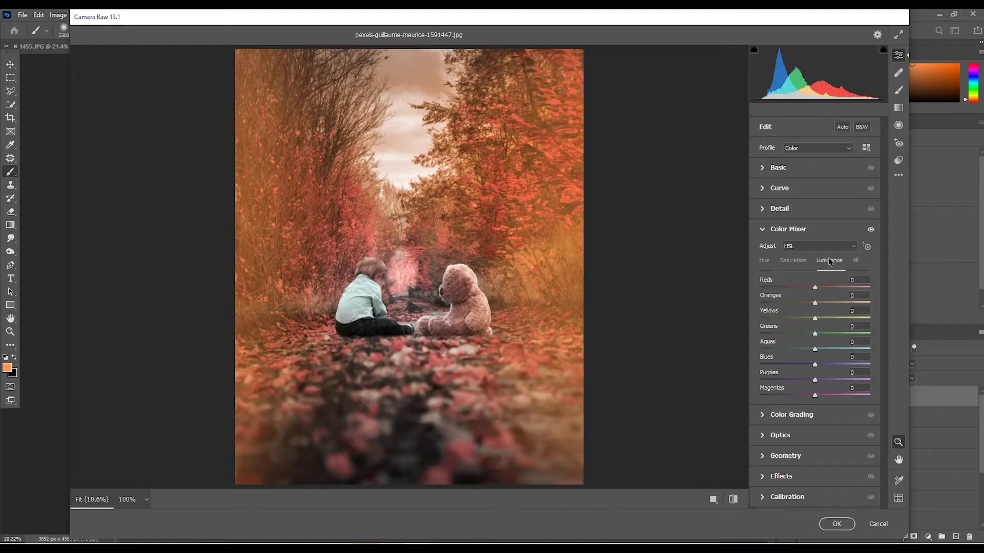
pyautogui.moveTo(815, 288)
pyautogui.mouseDown()
pyautogui.moveTo(797, 287)
pyautogui.moveTo(836, 301)
pyautogui.moveTo(820, 300)
pyautogui.moveTo(826, 318)
pyautogui.moveTo(805, 317)
pyautogui.mouseUp()
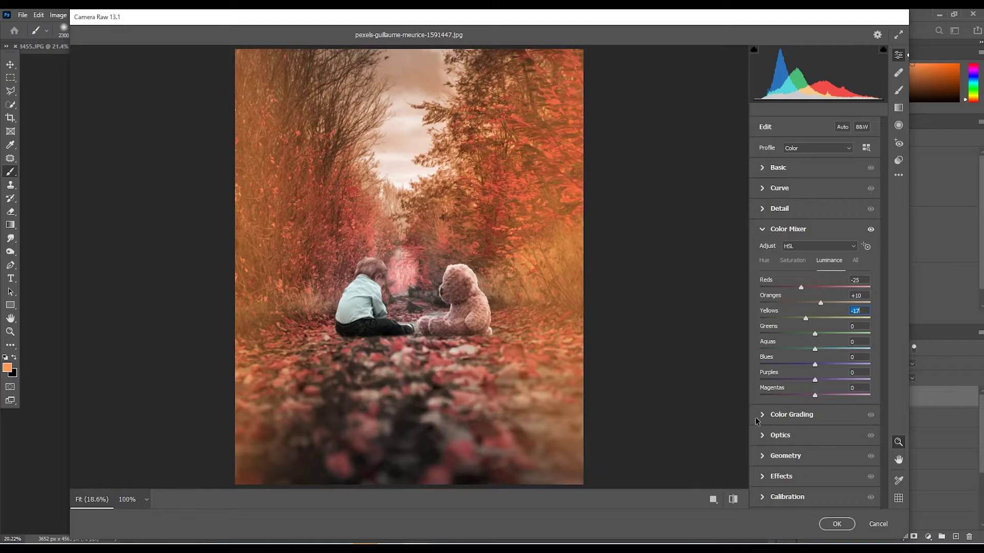
pyautogui.click(764, 260)
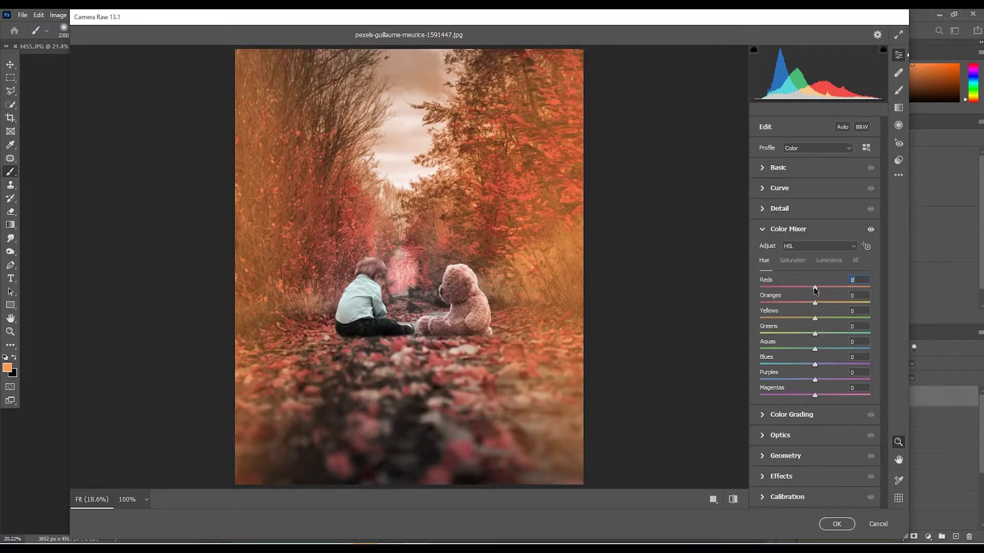
pyautogui.moveTo(815, 288)
pyautogui.mouseDown()
pyautogui.moveTo(789, 298)
pyautogui.moveTo(814, 290)
pyautogui.mouseUp()
pyautogui.click(832, 528)
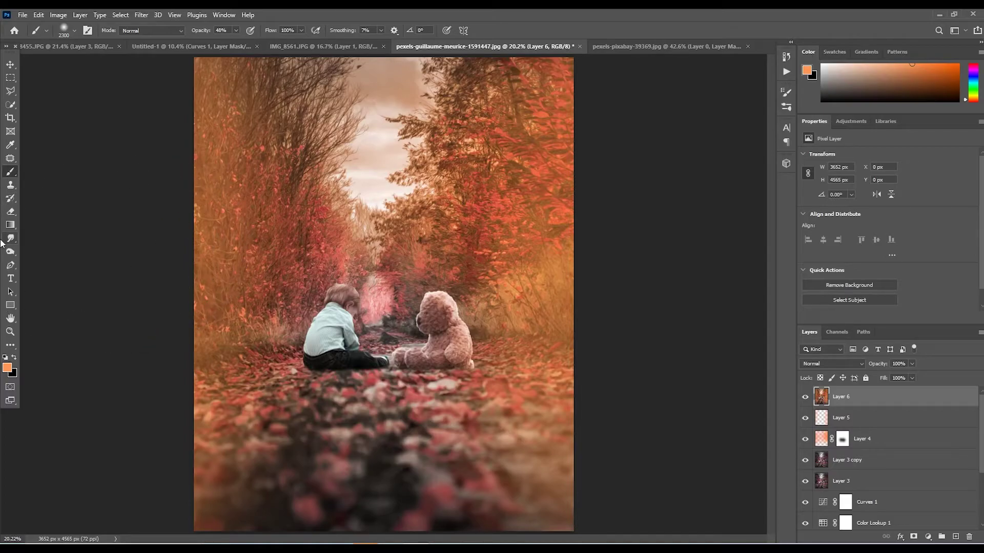
# - Select the Zoom tool and bring up the Layers panel's adjustment-layer list
pyautogui.click(11, 331)
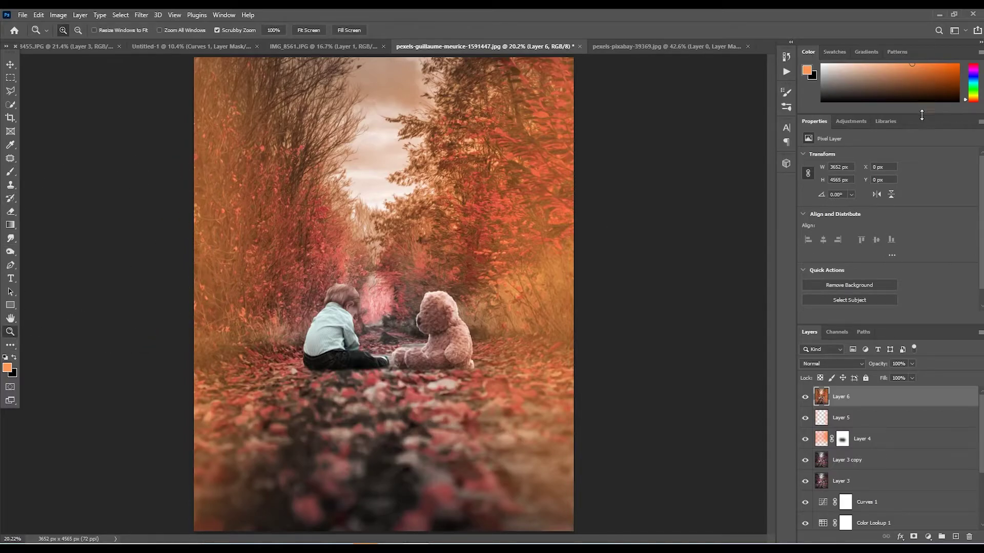
pyautogui.click(928, 536)
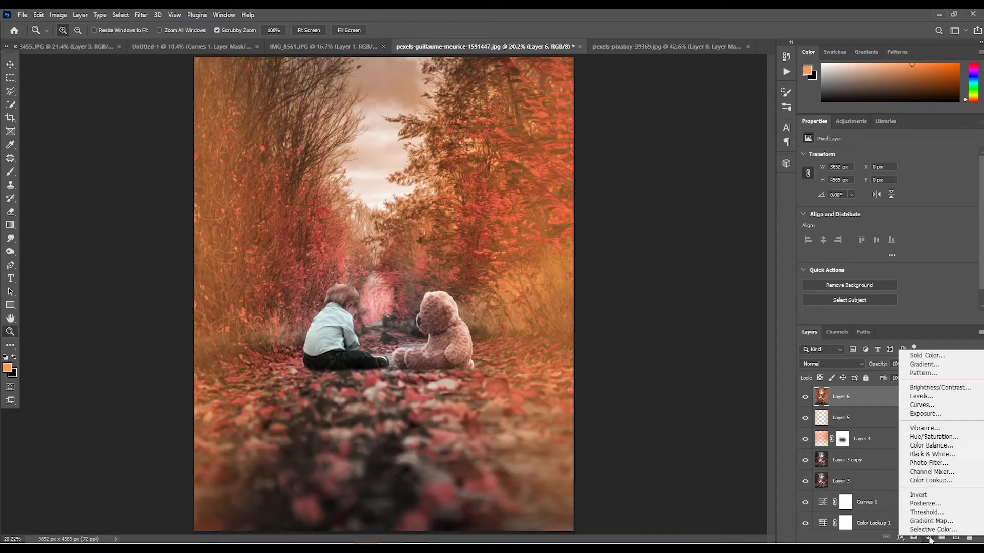
# - Add a Color Balance layer with midtones at Cyan/Red -16 and Yellow/Blue -11
pyautogui.click(930, 446)
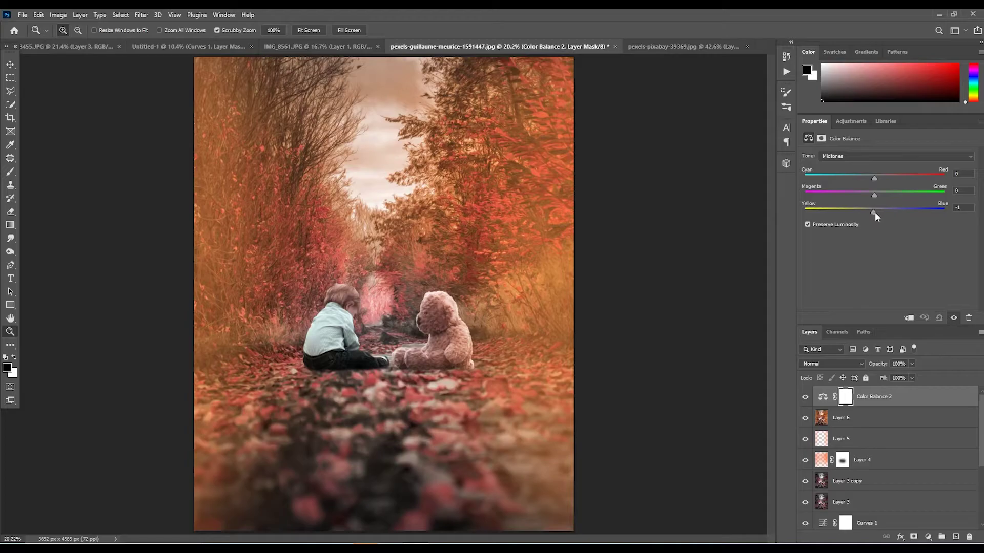
pyautogui.moveTo(873, 214)
pyautogui.mouseDown()
pyautogui.moveTo(885, 214)
pyautogui.moveTo(868, 217)
pyautogui.mouseUp()
pyautogui.moveTo(874, 196); pyautogui.dragTo(878, 199)
pyautogui.write('0')
pyautogui.moveTo(875, 177)
pyautogui.mouseDown()
pyautogui.moveTo(849, 182)
pyautogui.moveTo(864, 183)
pyautogui.mouseUp()
# - Tint the Color Balance highlights toward yellow and adjust the shadows' yellow–blue balance
pyautogui.click(899, 156)
pyautogui.click(879, 180)
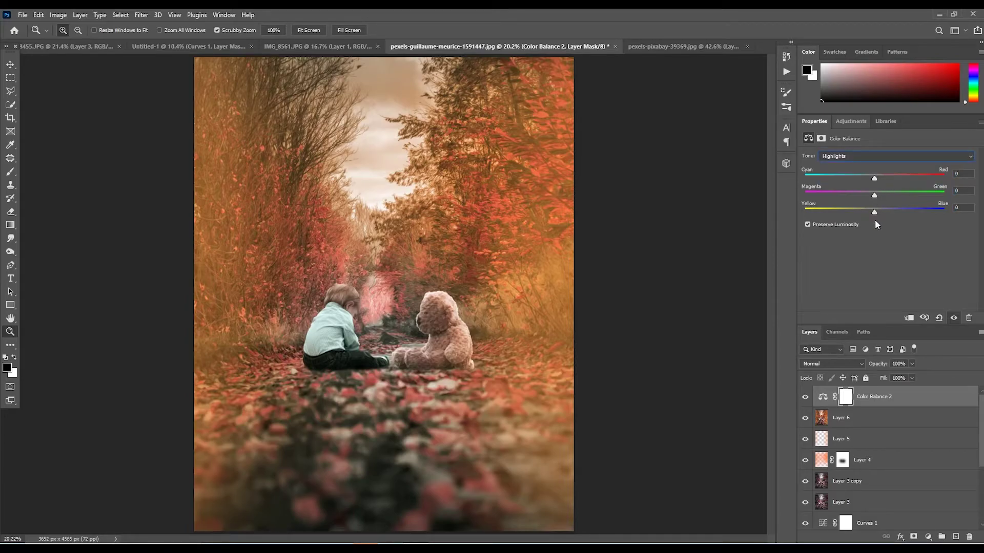
pyautogui.moveTo(875, 214)
pyautogui.mouseDown()
pyautogui.moveTo(884, 214)
pyautogui.moveTo(864, 213)
pyautogui.mouseUp()
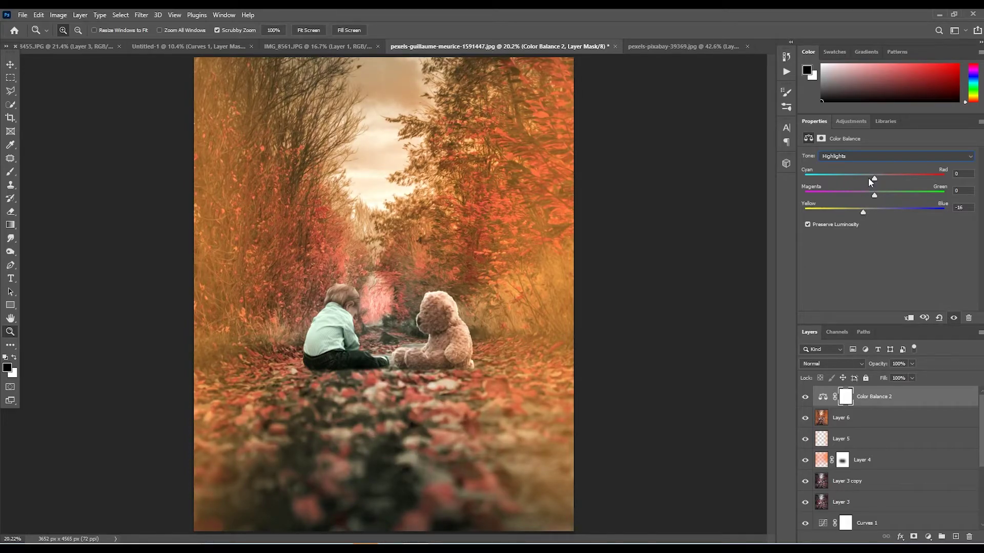
pyautogui.click(870, 160)
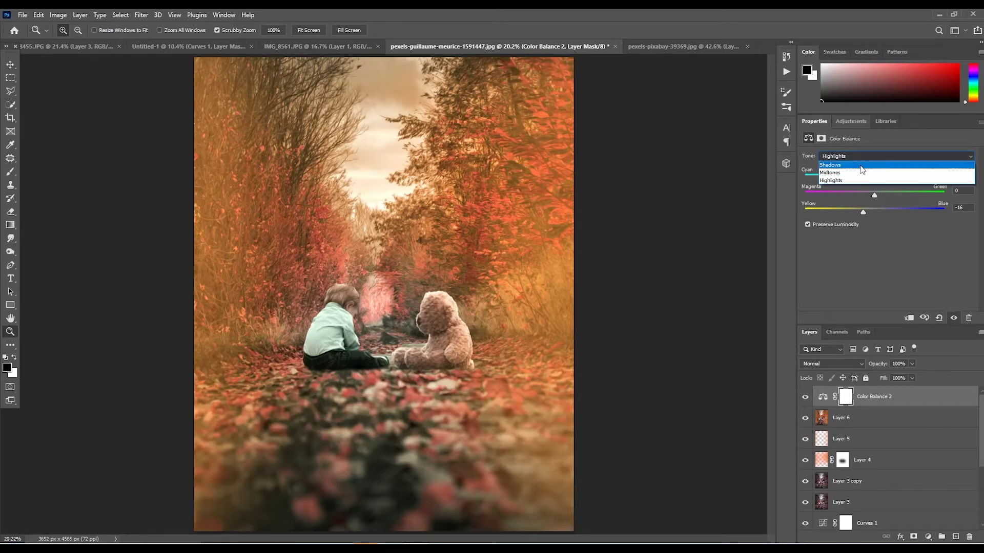
pyautogui.click(862, 165)
pyautogui.moveTo(875, 212); pyautogui.dragTo(885, 214)
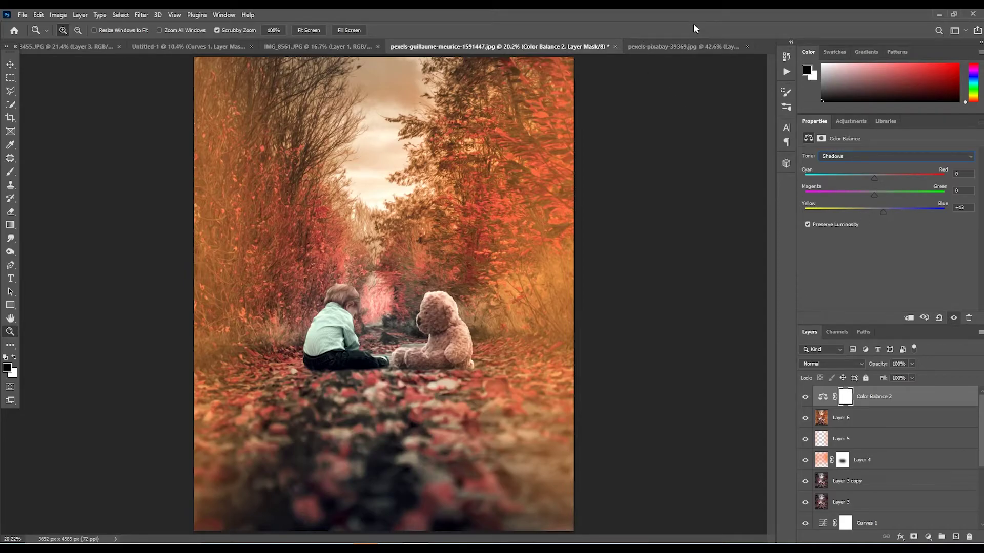
pyautogui.click(903, 403)
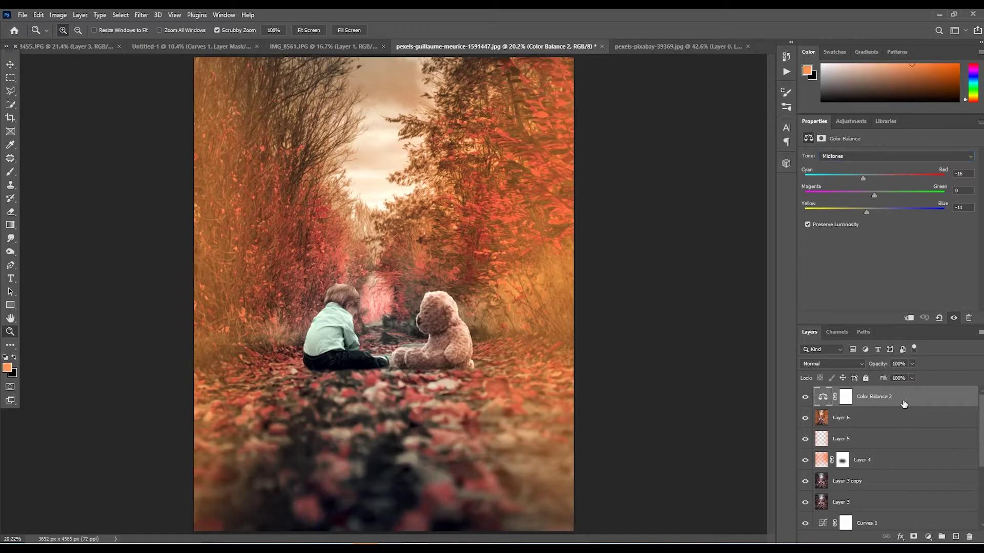
# - Stamp all visible layers into Layer 7 and apply Paint Daubs (Brush Size 4, Sharpness 1)
pyautogui.hotkey('ctrl', 'shift', 'alt', 'e')
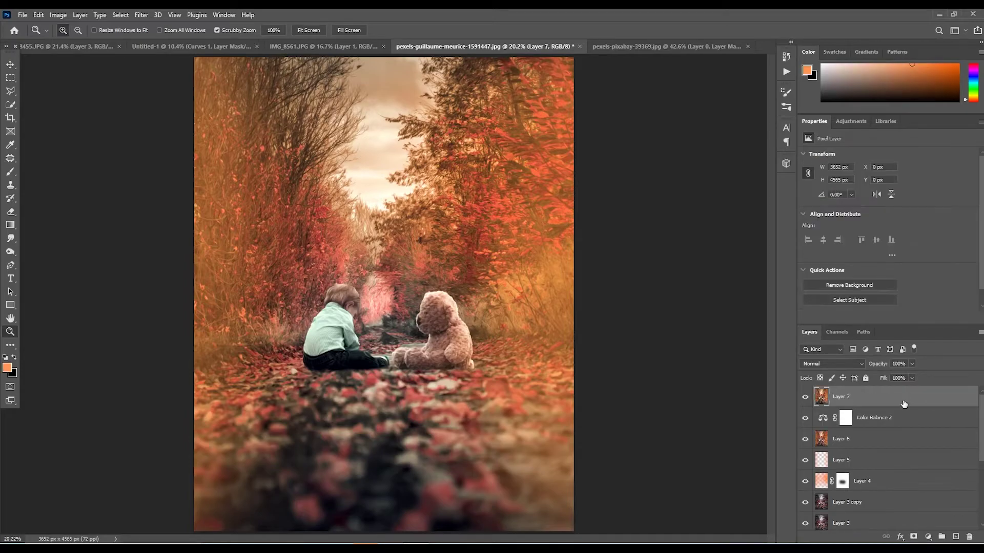
pyautogui.click(141, 15)
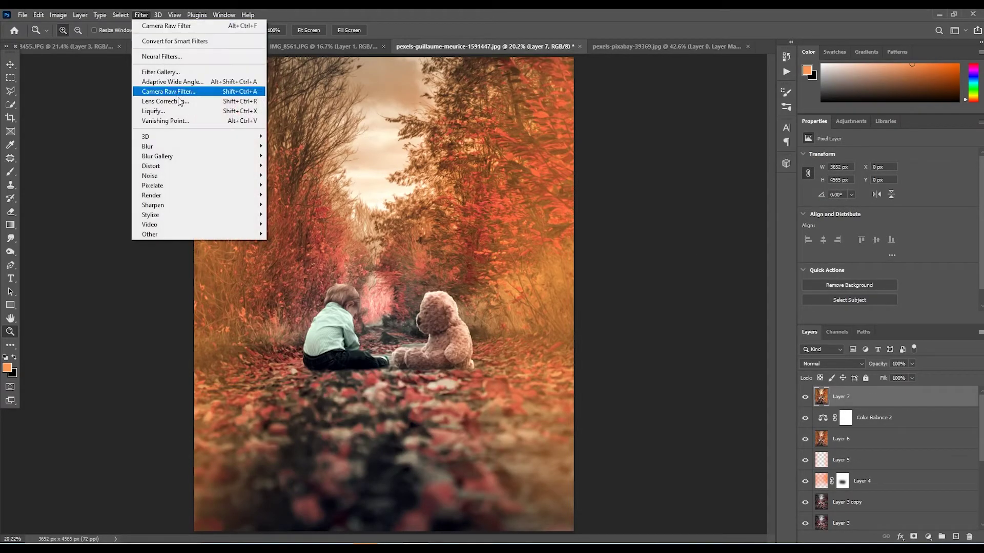
pyautogui.click(194, 72)
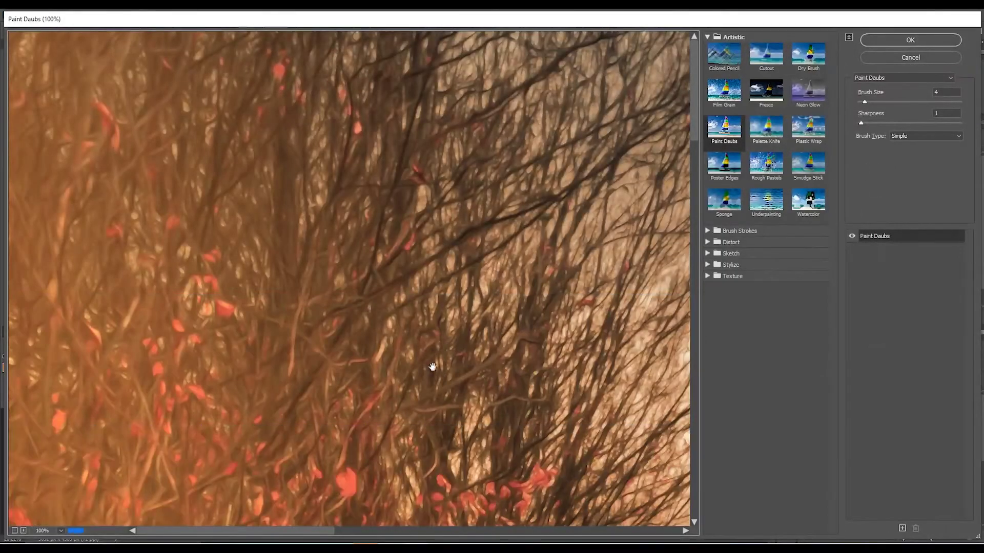
pyautogui.moveTo(490, 406); pyautogui.dragTo(370, 21)
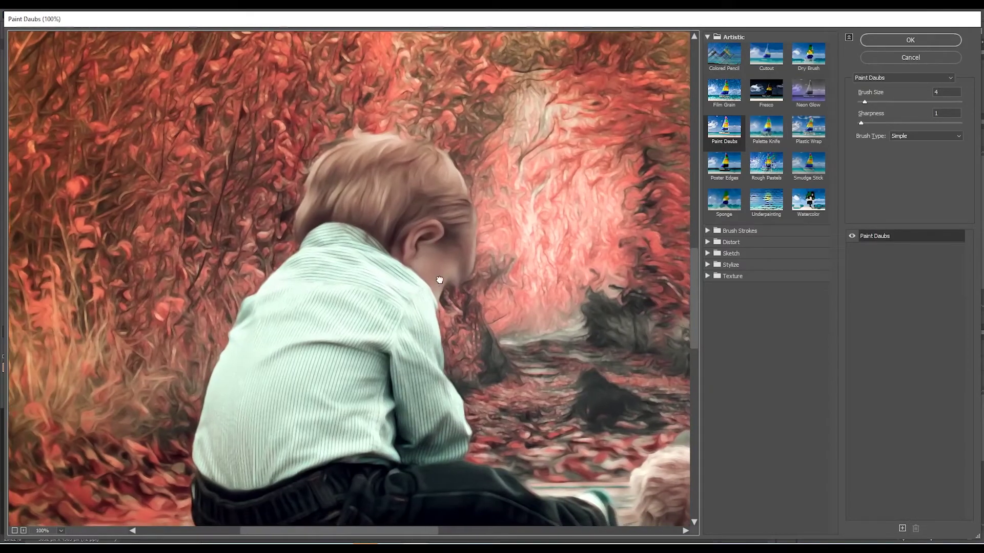
pyautogui.moveTo(632, 426)
pyautogui.mouseDown()
pyautogui.moveTo(463, 287)
pyautogui.moveTo(476, 284)
pyautogui.mouseUp()
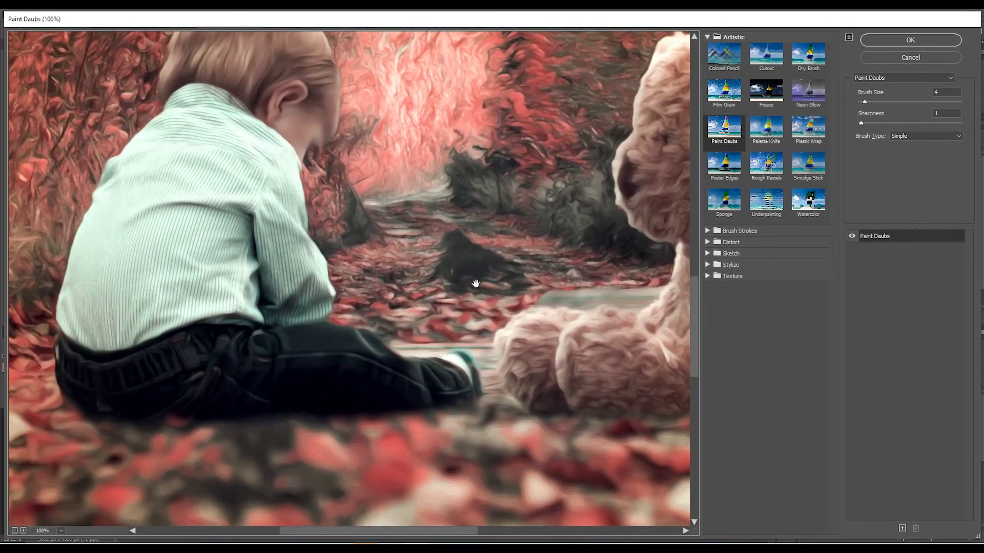
pyautogui.click(917, 40)
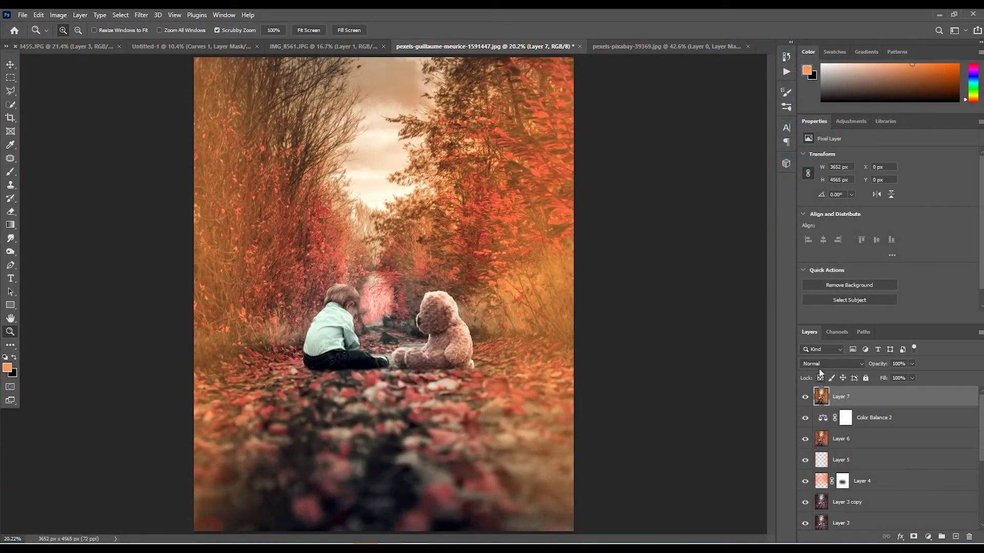
# - Lower Layer 7's opacity to 80% after inspecting the painted detail up close
pyautogui.click(899, 364)
pyautogui.click(388, 341)
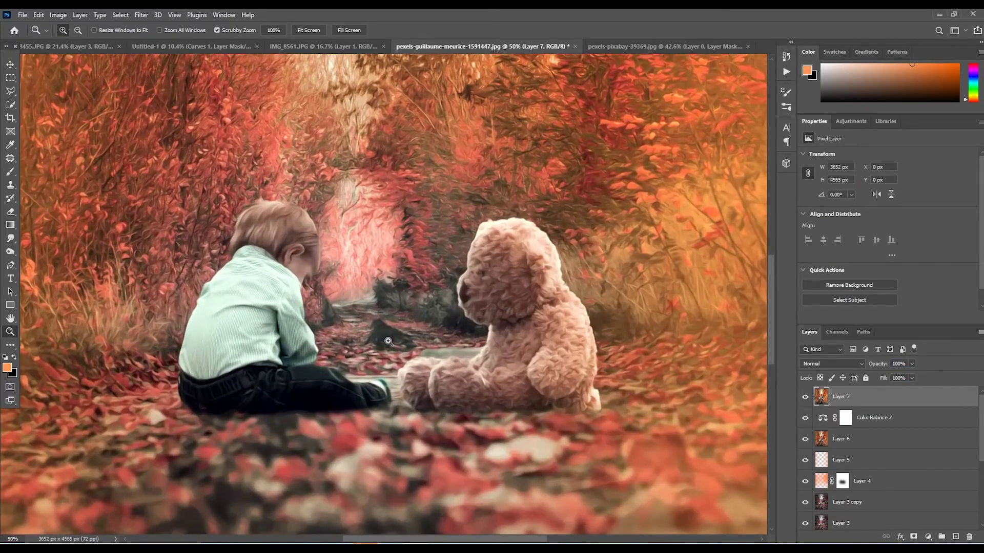
pyautogui.click(388, 341)
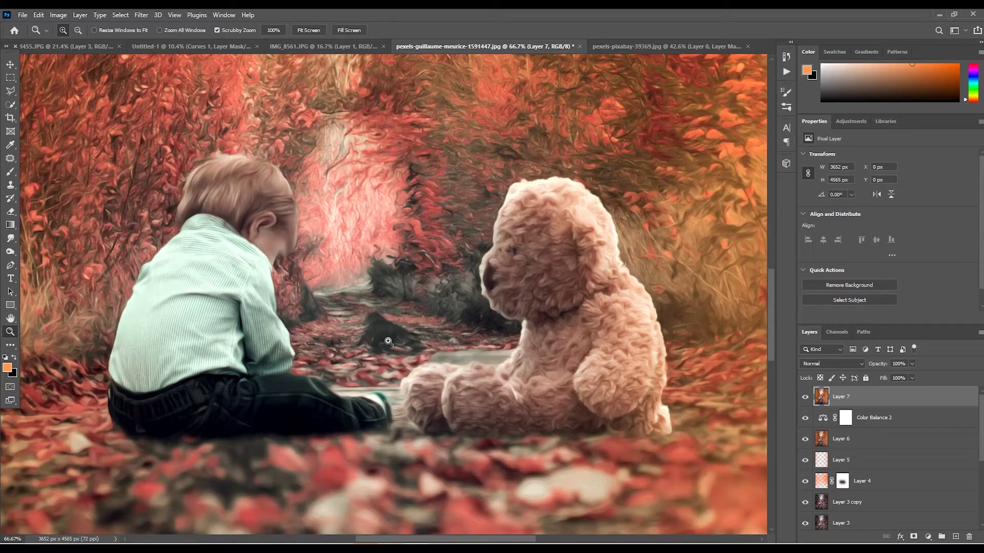
pyautogui.click(904, 361)
pyautogui.write('80')
pyautogui.hotkey('ctrl', '0')
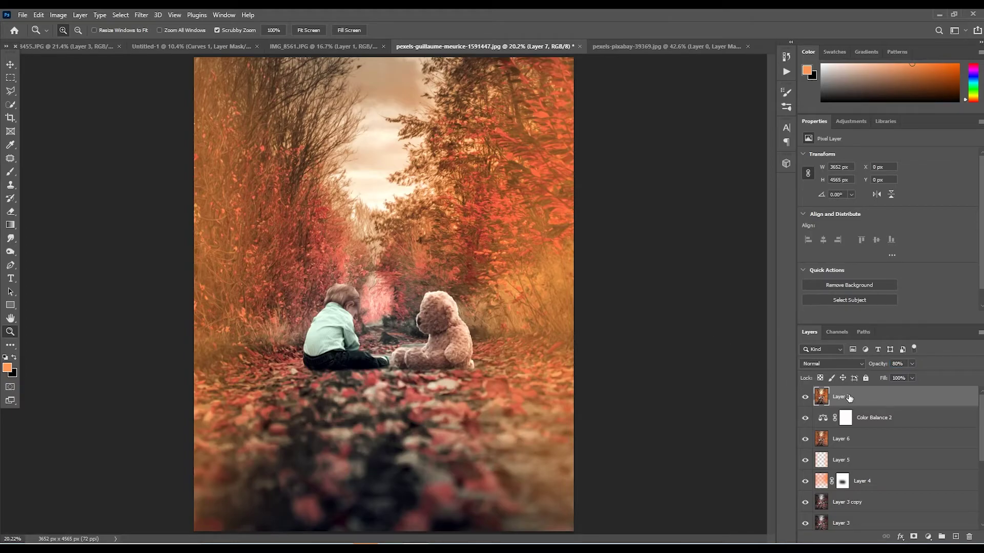
# - Try a centred Spin Radial Blur on Layer 7, then undo it
pyautogui.click(141, 15)
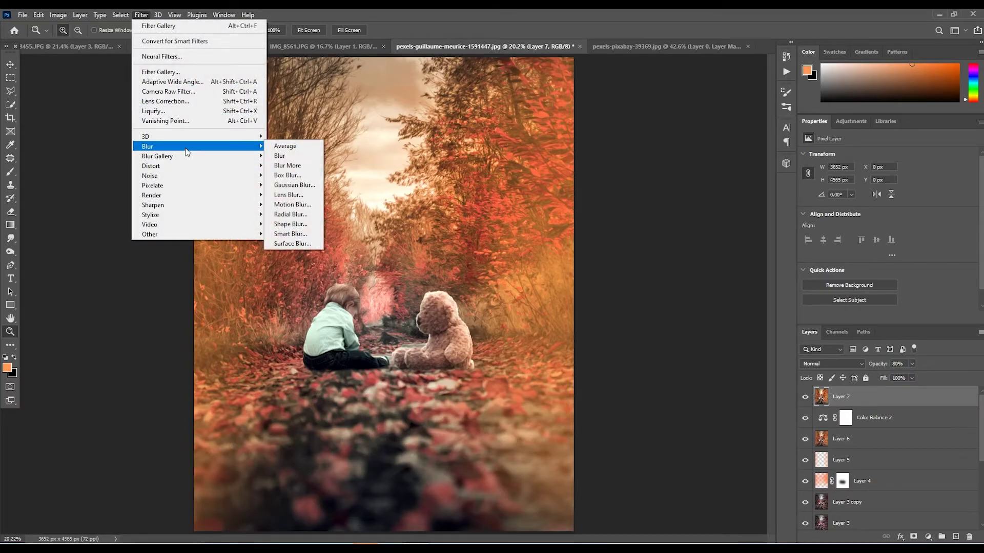
pyautogui.moveTo(185, 146)
pyautogui.click(290, 214)
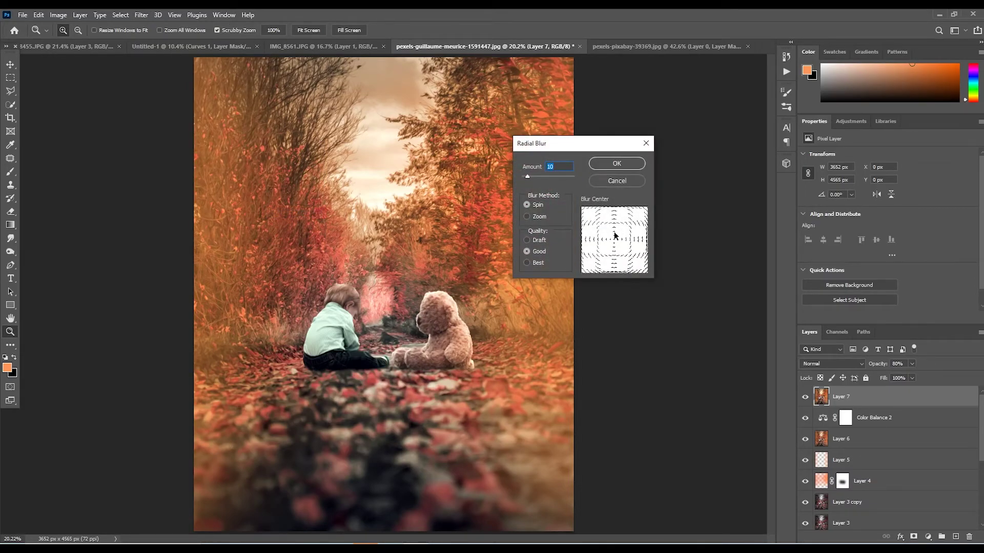
pyautogui.click(611, 239)
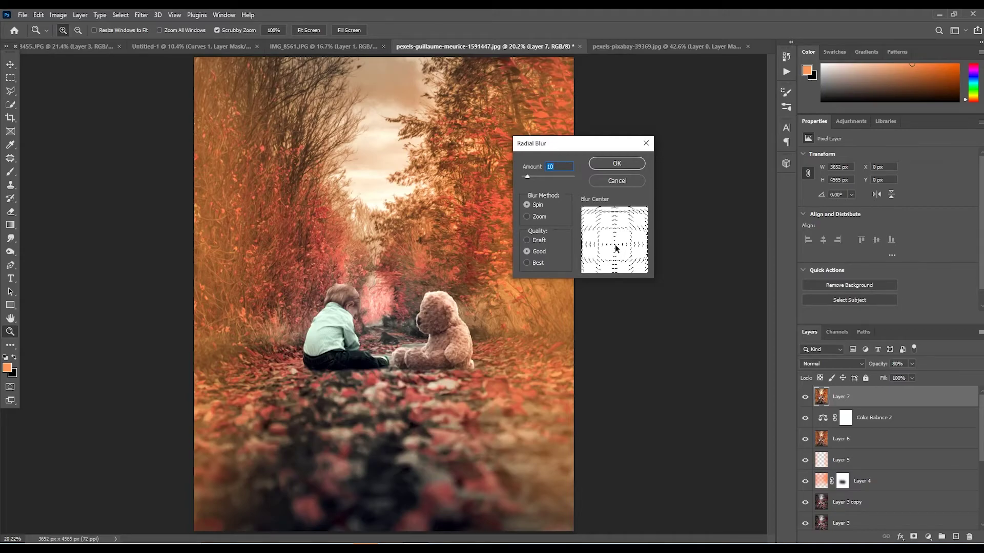
pyautogui.click(617, 164)
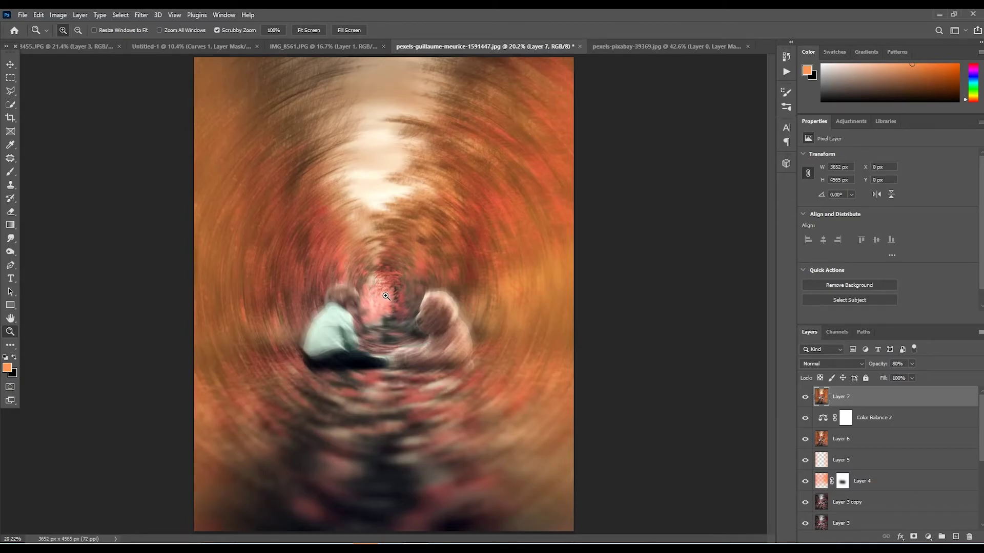
pyautogui.hotkey('ctrl', 'z')
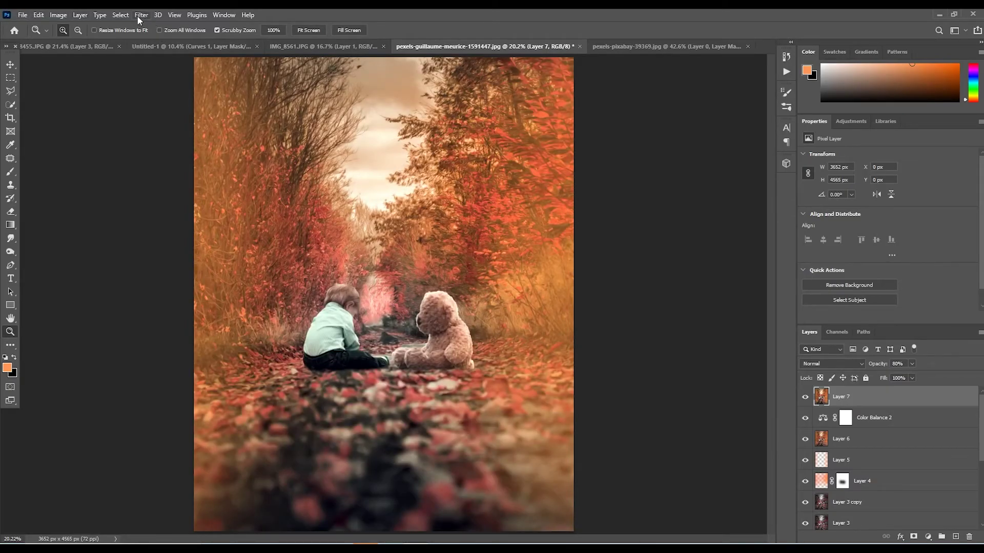
pyautogui.click(138, 16)
pyautogui.moveTo(158, 156)
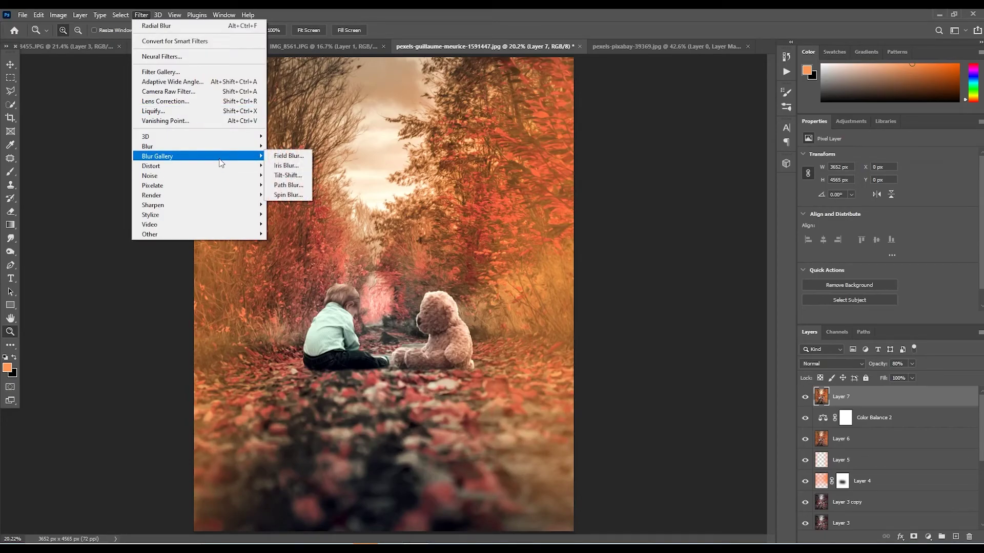
# - Apply a 2 px Field Blur to Layer 7 with its pin between the child and the teddy bear
pyautogui.click(290, 155)
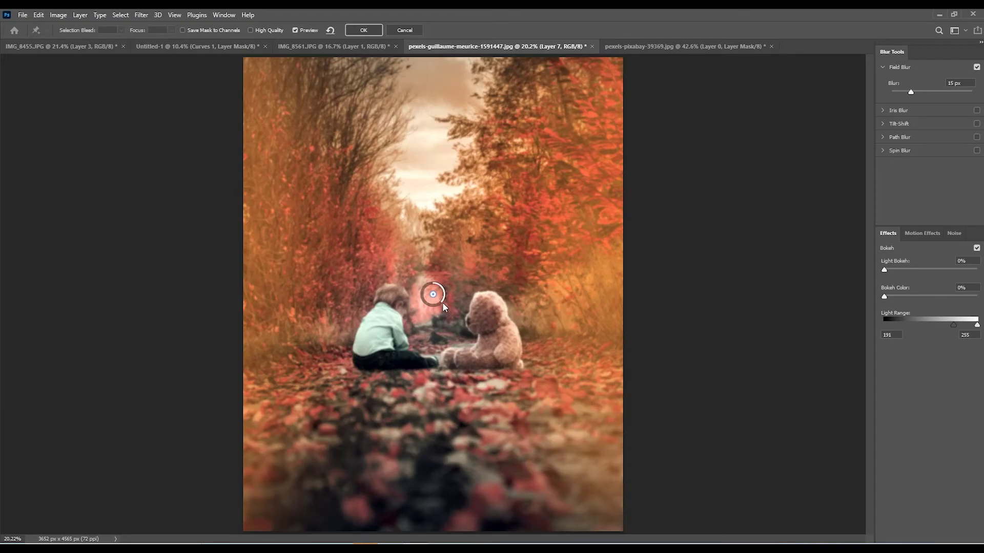
pyautogui.moveTo(441, 302)
pyautogui.mouseDown()
pyautogui.moveTo(431, 290)
pyautogui.moveTo(422, 304)
pyautogui.moveTo(427, 341)
pyautogui.moveTo(437, 305)
pyautogui.mouseUp()
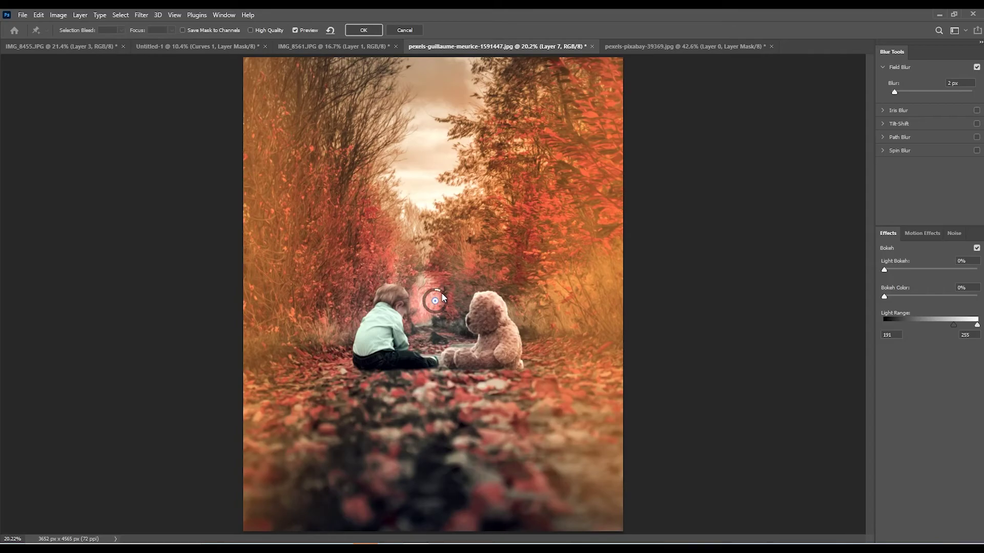
pyautogui.moveTo(435, 301)
pyautogui.mouseDown()
pyautogui.moveTo(432, 291)
pyautogui.moveTo(439, 295)
pyautogui.mouseUp()
pyautogui.moveTo(447, 290)
pyautogui.mouseDown()
pyautogui.moveTo(434, 291)
pyautogui.moveTo(438, 264)
pyautogui.moveTo(441, 341)
pyautogui.mouseUp()
pyautogui.moveTo(437, 346); pyautogui.dragTo(440, 338)
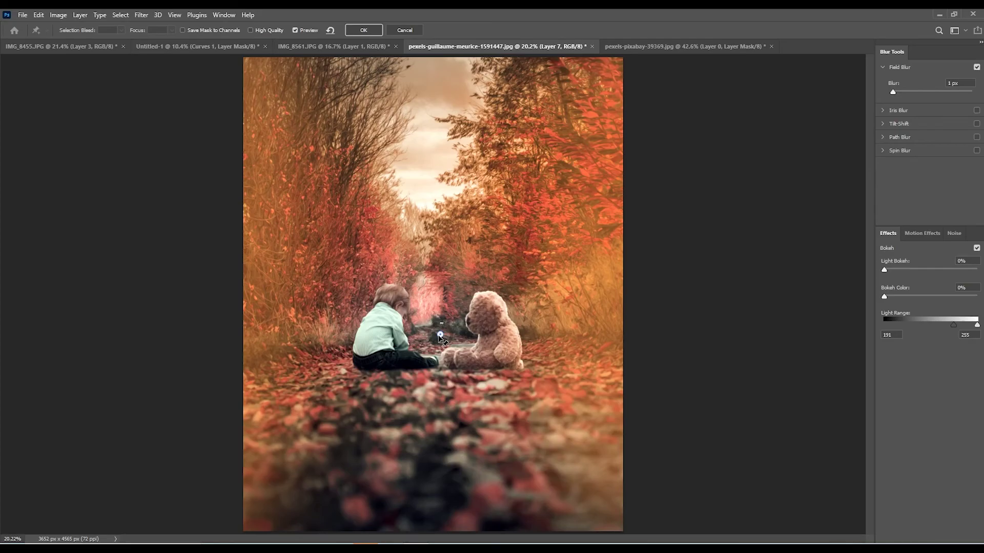
pyautogui.click(927, 91)
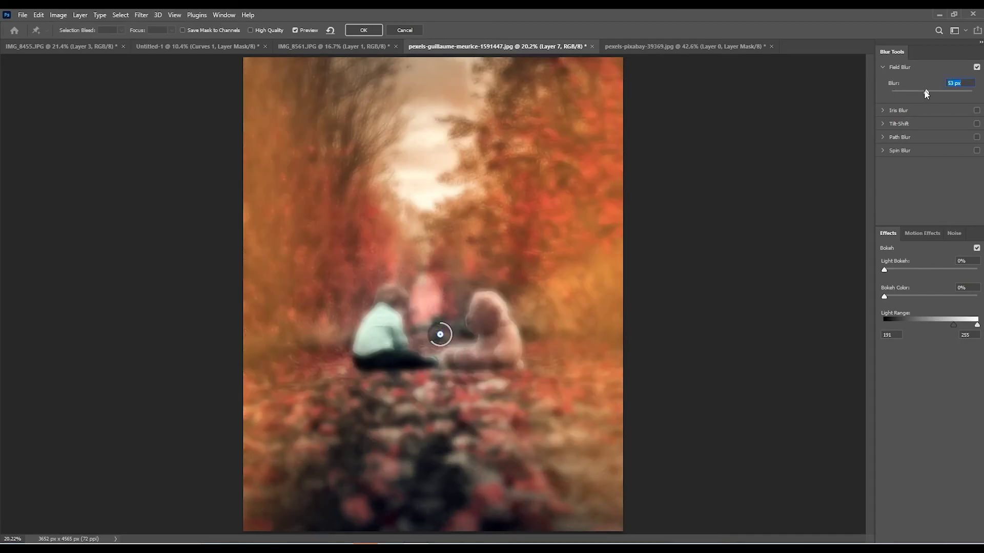
pyautogui.moveTo(905, 94); pyautogui.dragTo(896, 95)
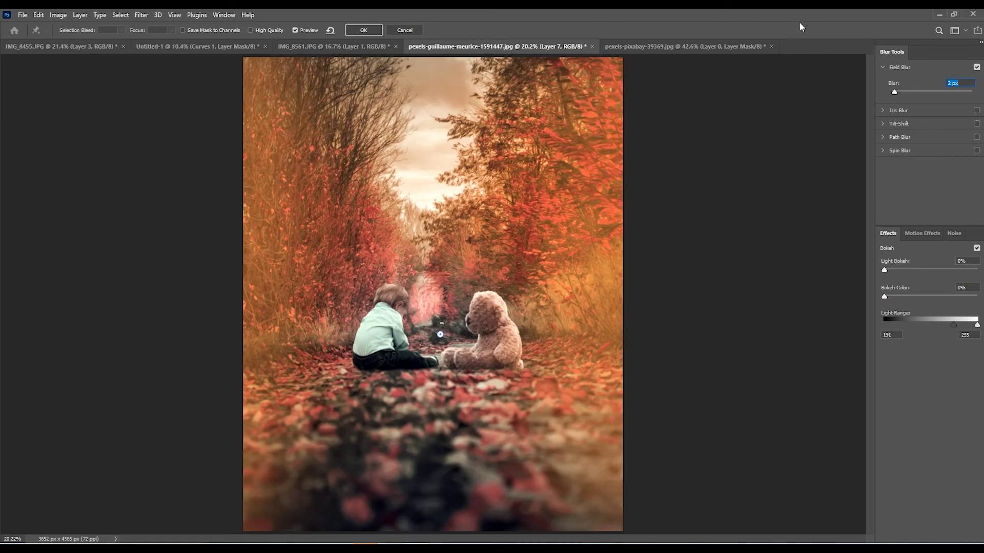
pyautogui.click(362, 32)
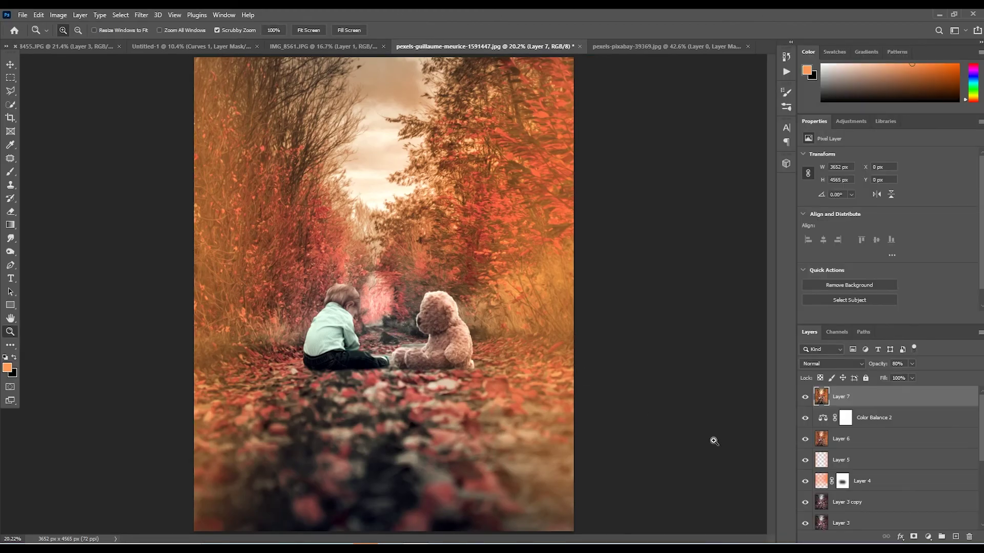
# - Stamp visible into Layer 8, apply High Pass at 2.0 px radius, and blend it in Overlay
pyautogui.hotkey('ctrl', 'shift', 'alt', 'e')
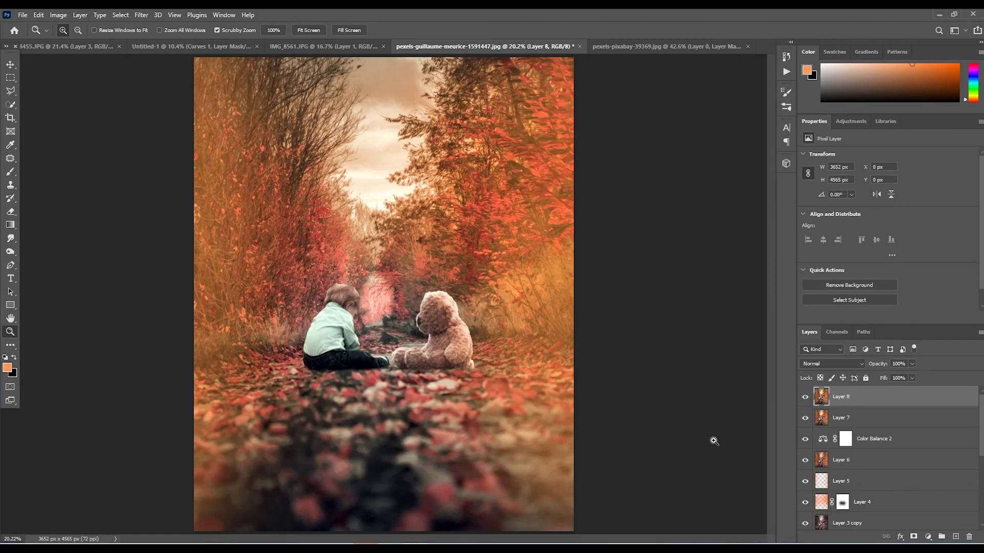
pyautogui.click(144, 17)
pyautogui.moveTo(149, 234)
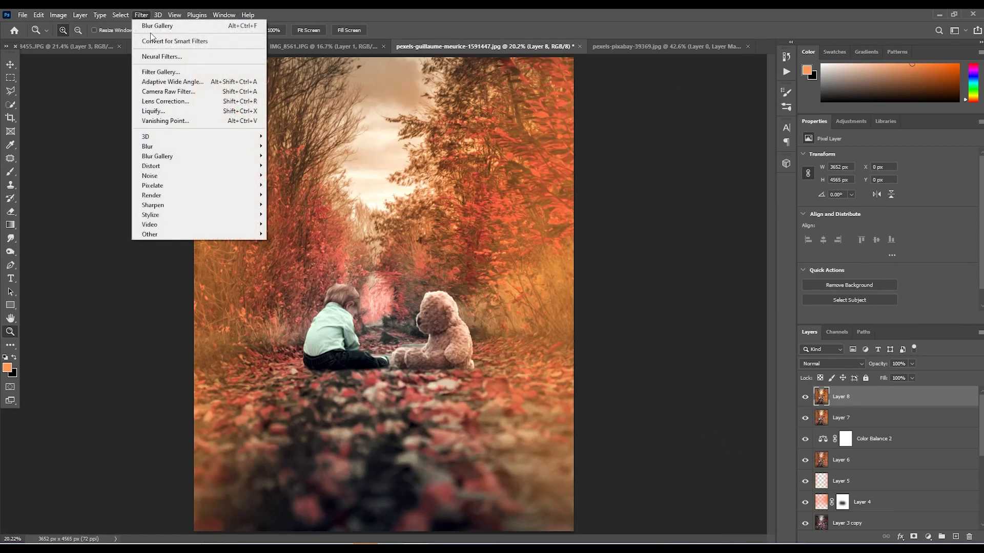
pyautogui.click(290, 244)
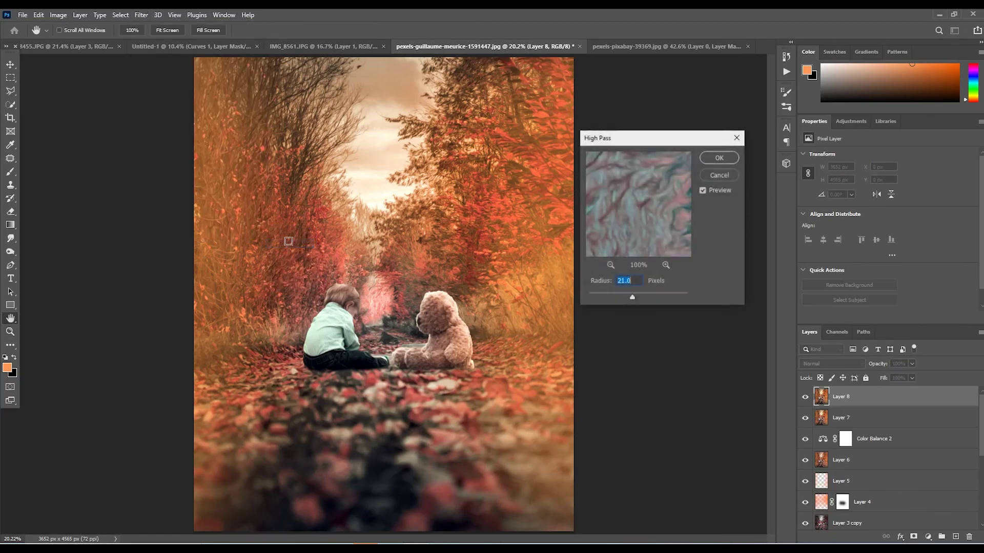
pyautogui.moveTo(609, 303); pyautogui.dragTo(600, 298)
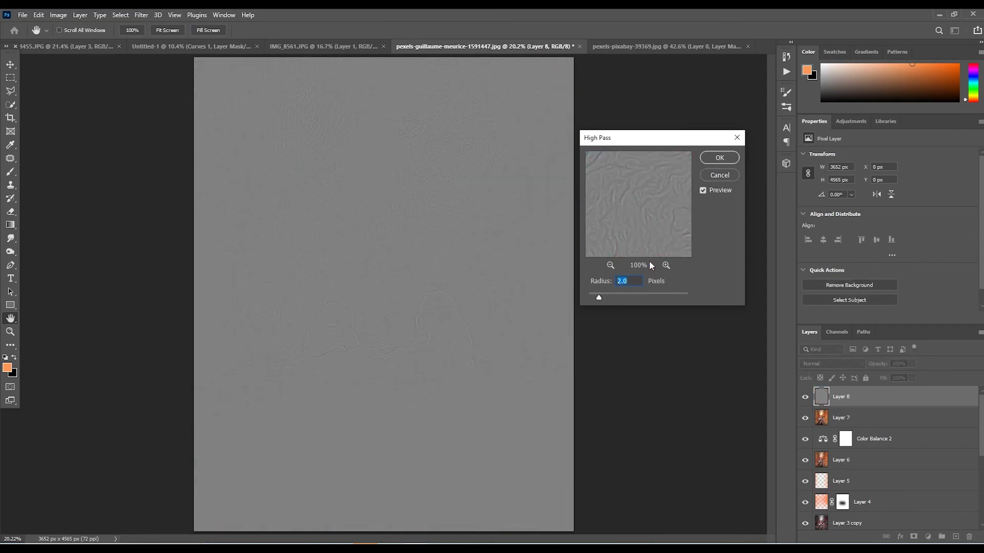
pyautogui.click(719, 158)
pyautogui.press('z')
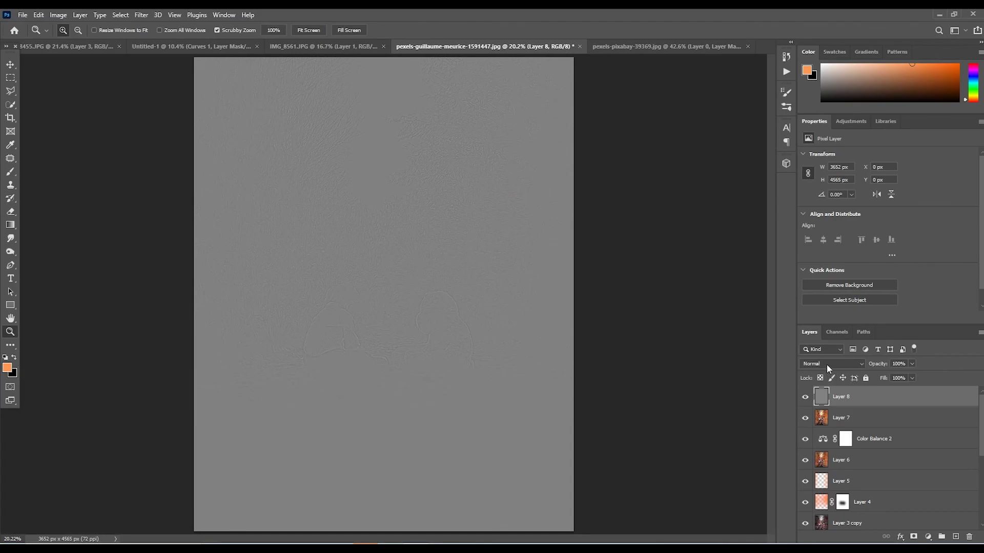
pyautogui.click(826, 365)
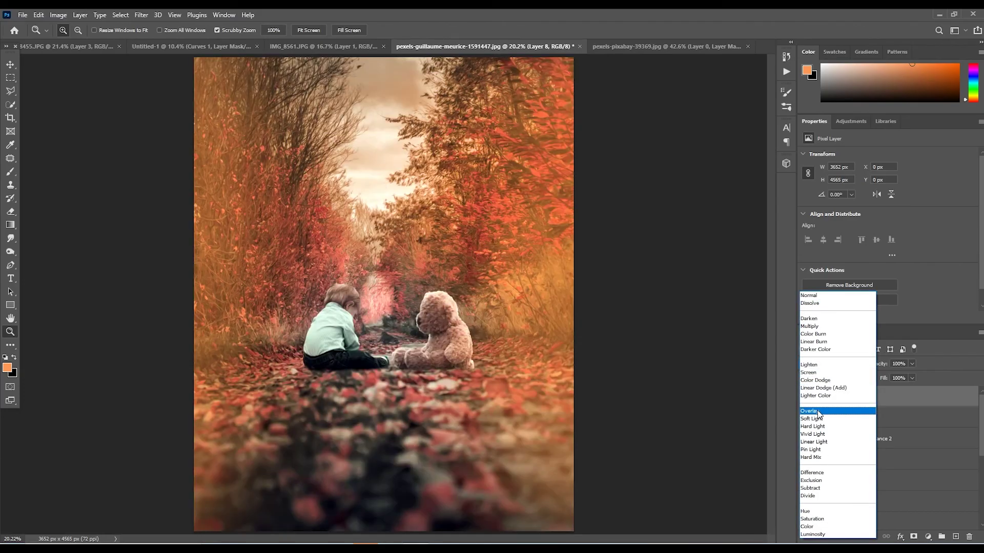
pyautogui.click(812, 411)
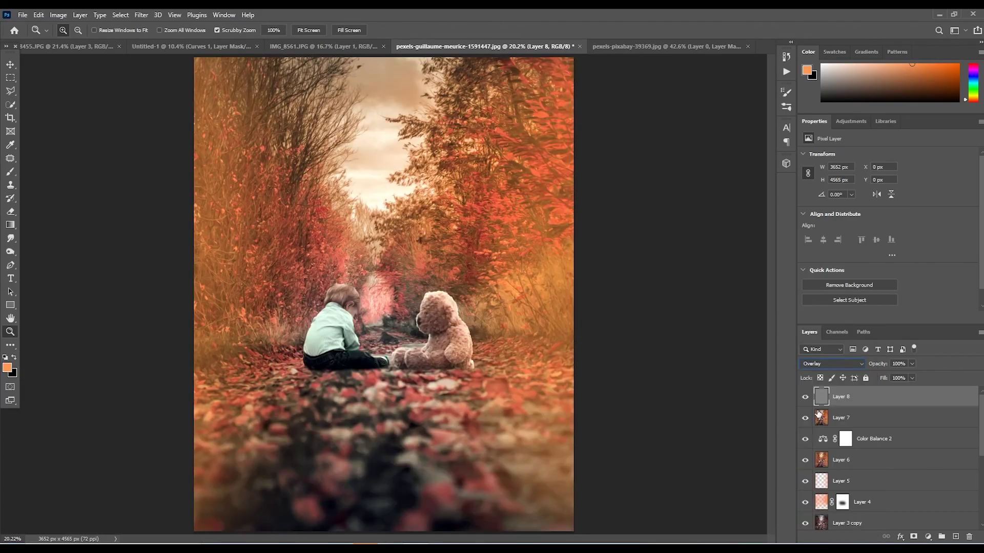